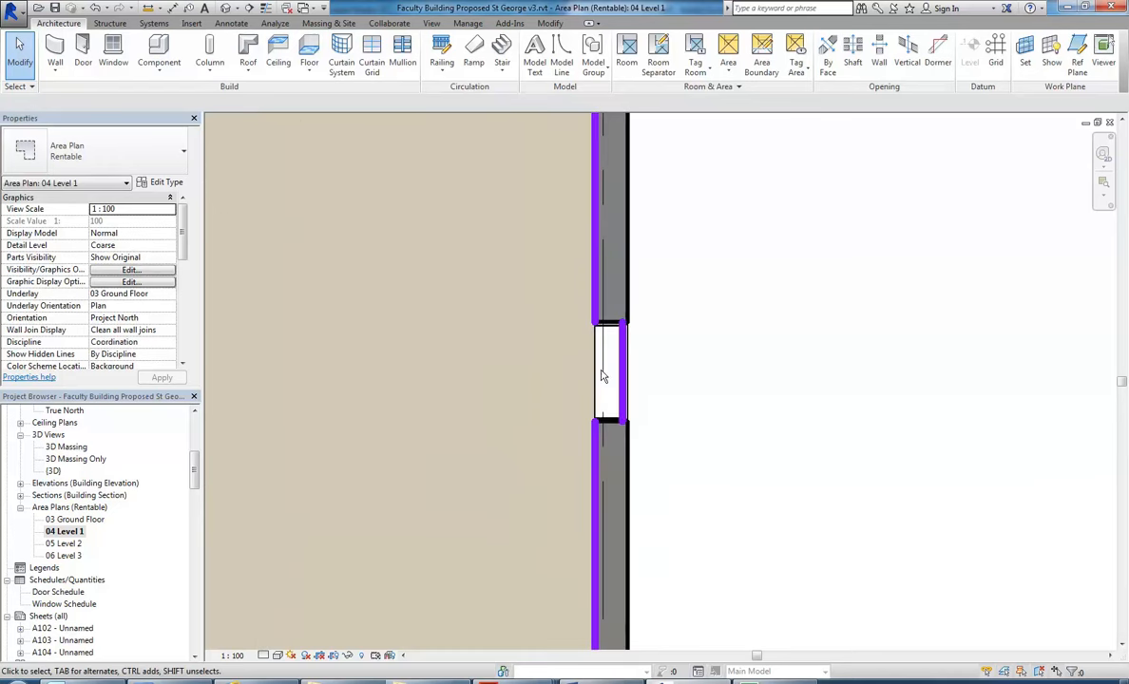
Step: Open the 04 Level 1 floor plan at the window in the wall
scroll(135, 458, "up", 6)
double_click(62, 483)
scroll(699, 355, "up", 6)
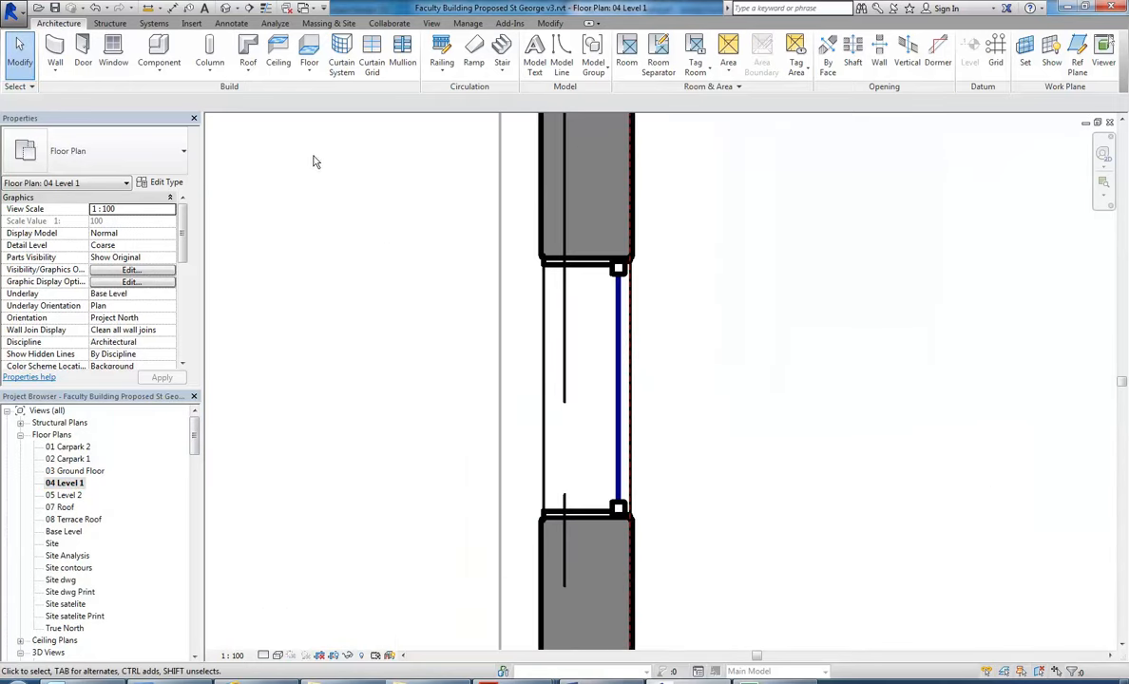
Step: Place an M_Fixed 0406 x 1220mm window in the wall just below the existing window
left_click(113, 52)
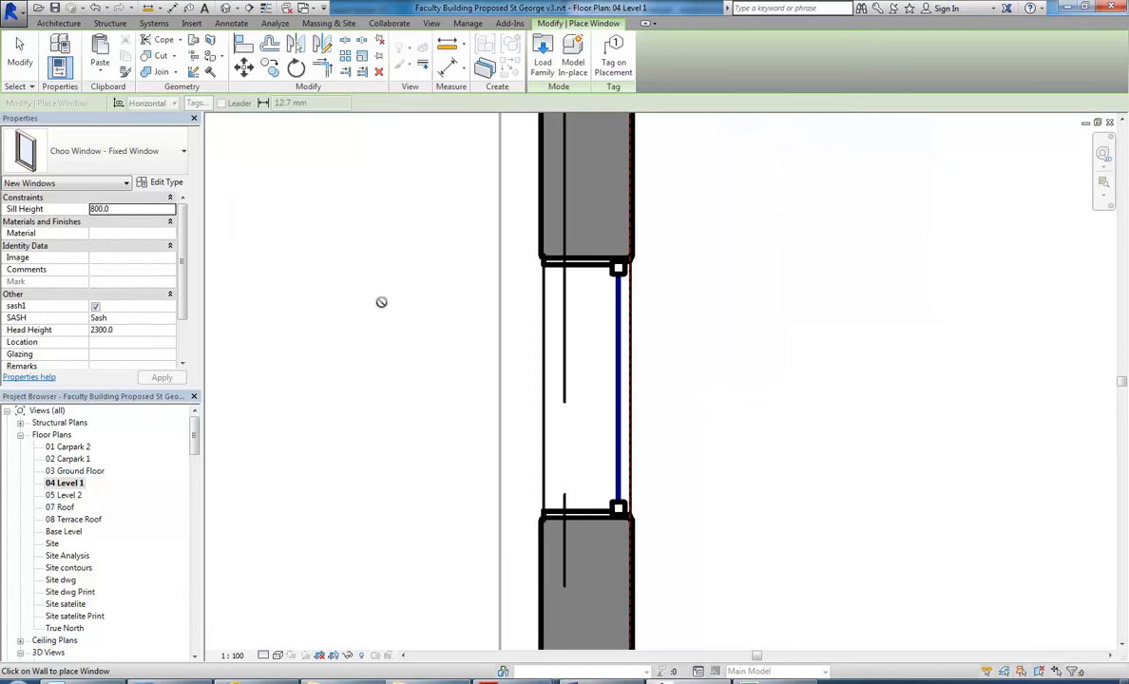
scroll(377, 302, "down", 2)
middle_click_drag(408, 320, 494, 341)
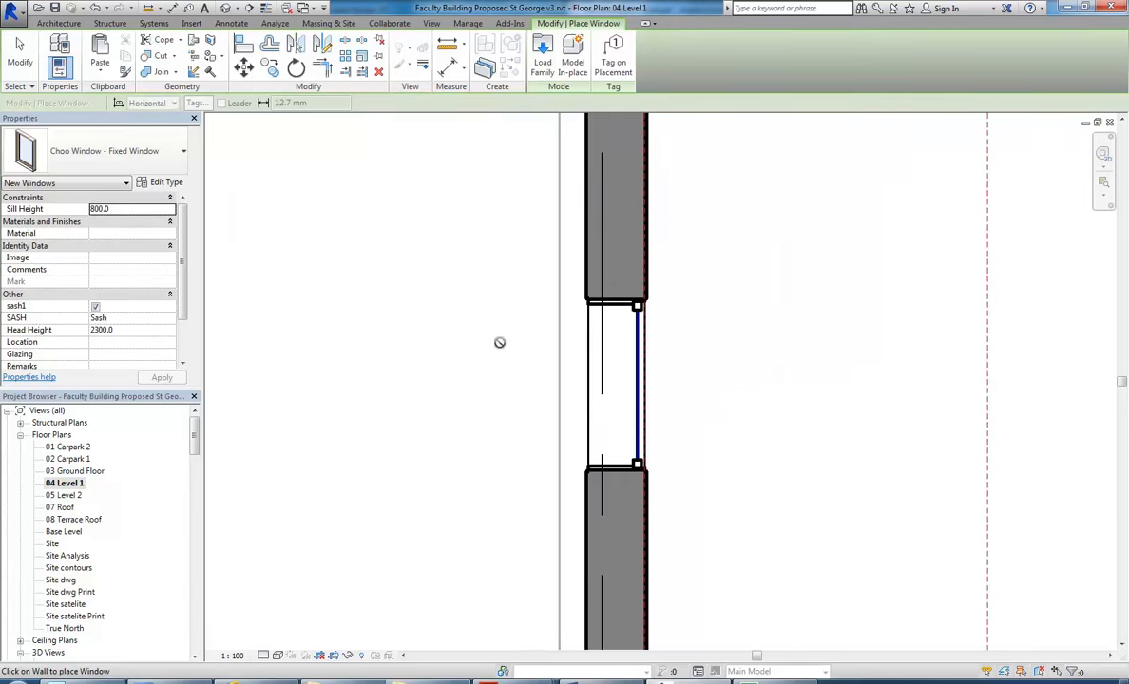
left_click(122, 150)
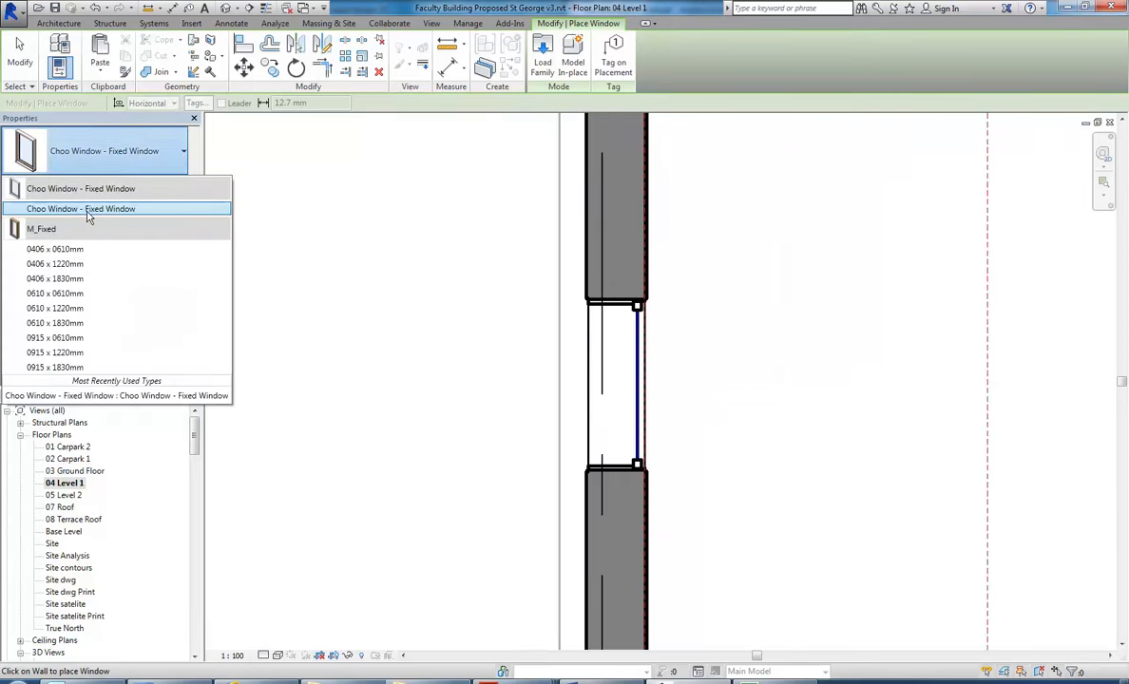
left_click(54, 263)
scroll(449, 313, "down", 2)
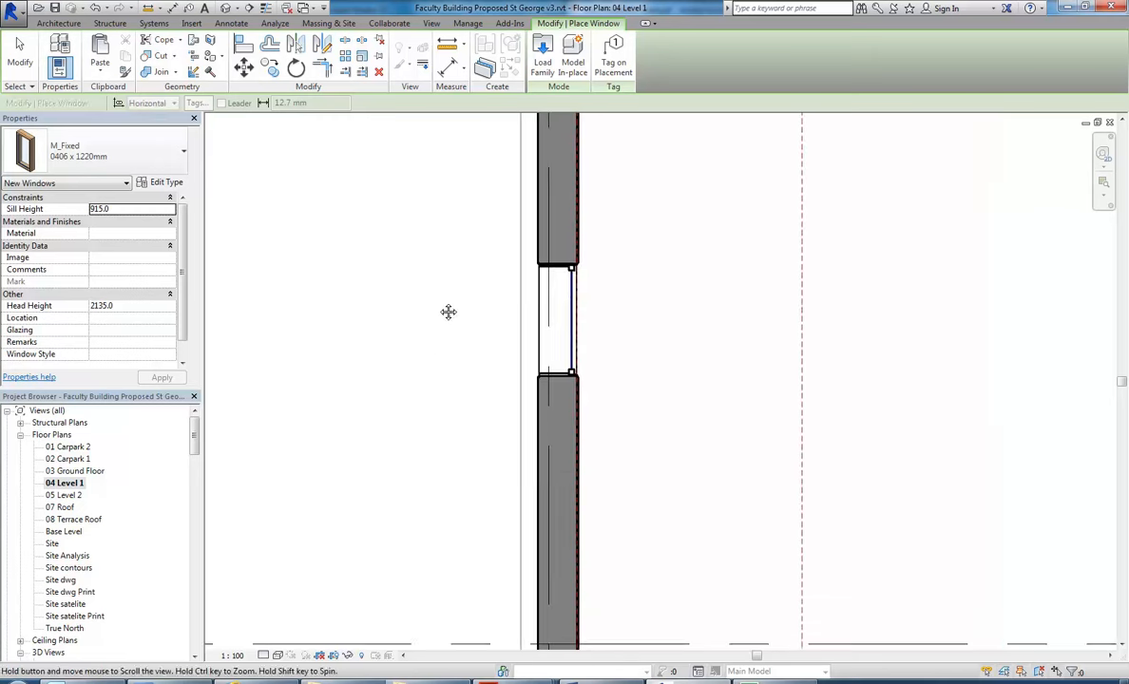
left_click(581, 492)
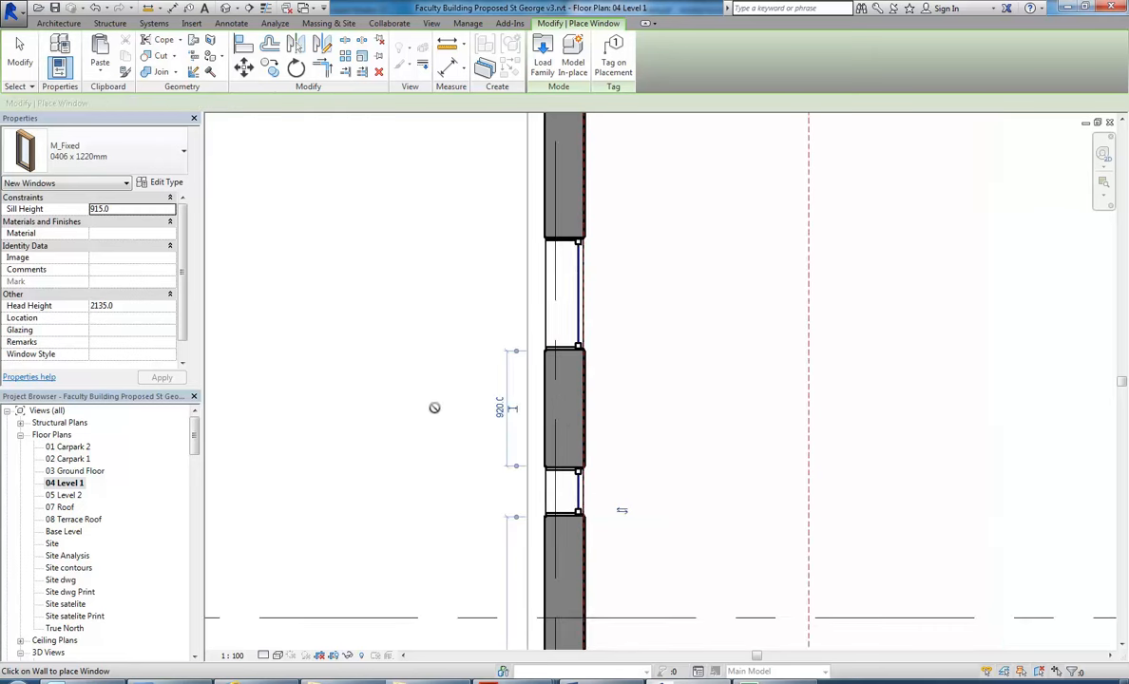
right_click(428, 394)
left_click(452, 400)
left_click(454, 402)
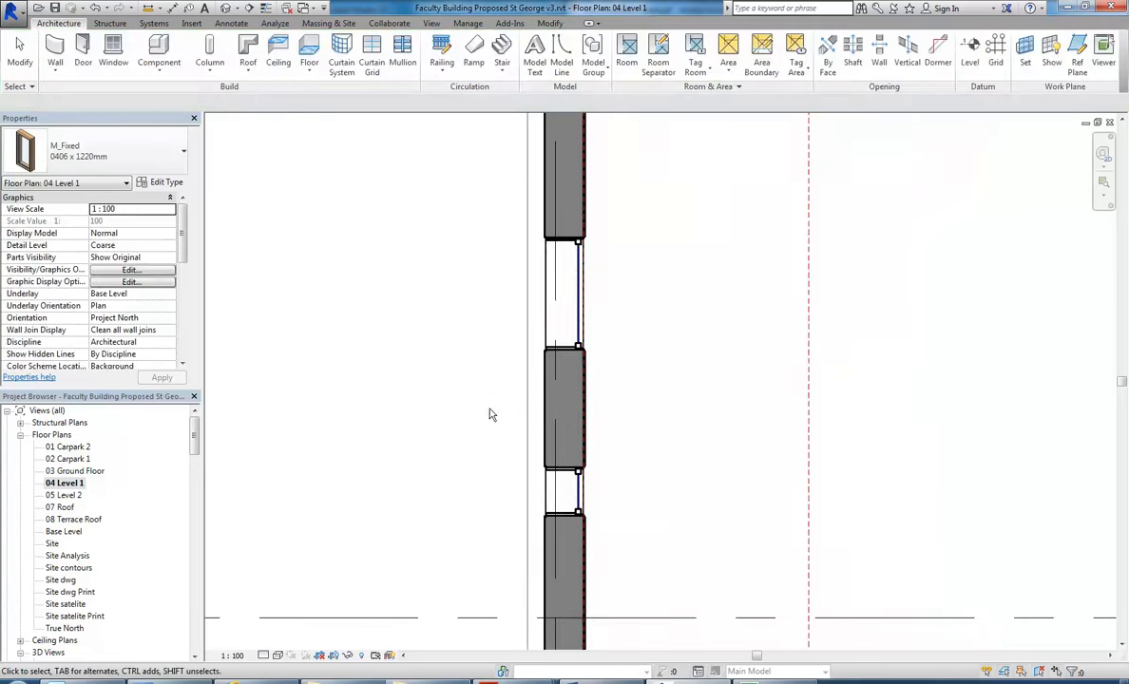
Step: Delete both the 0915 x 1830mm window and the smaller window below it from the wall
scroll(487, 433, "up", 1)
left_click(623, 251)
middle_click_drag(466, 340, 504, 317)
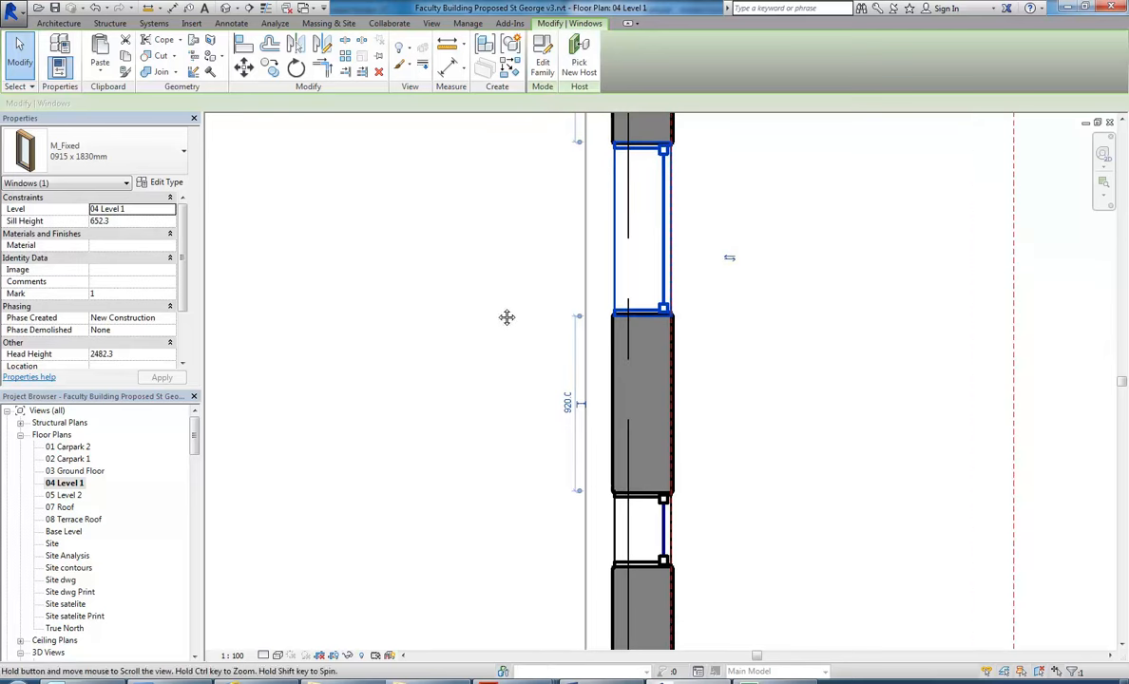
key("Delete")
left_click(665, 536)
key("Delete")
scroll(426, 368, "down", 2)
middle_click_drag(440, 375, 499, 436)
middle_click_drag(443, 333, 502, 399)
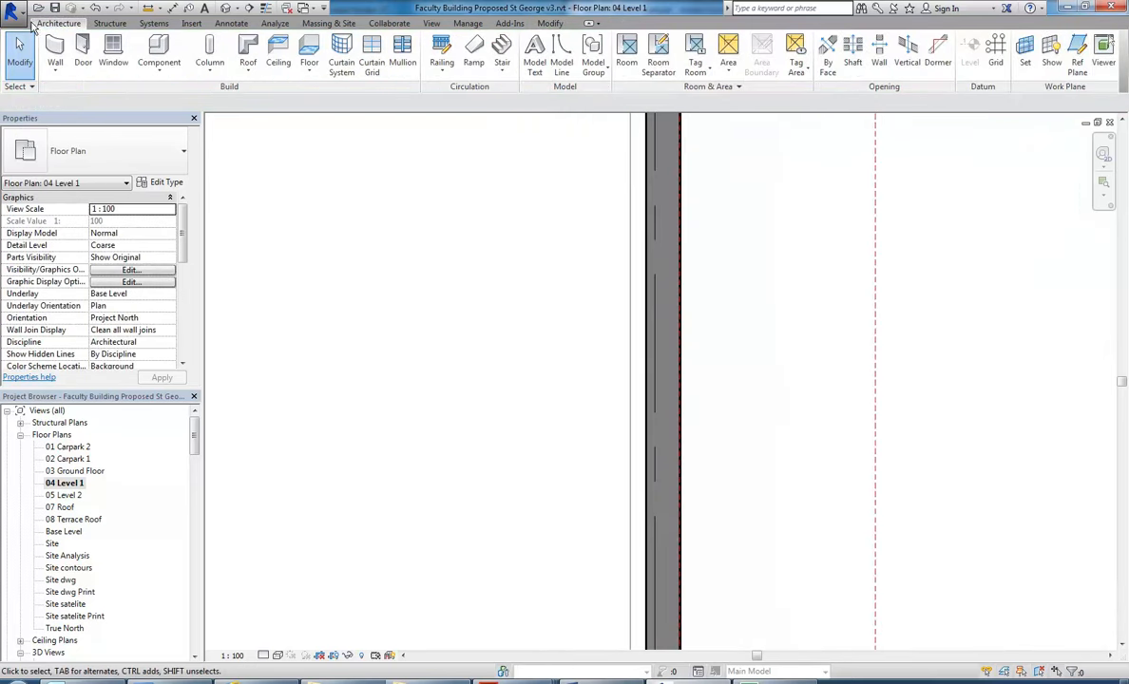
left_click(9, 8)
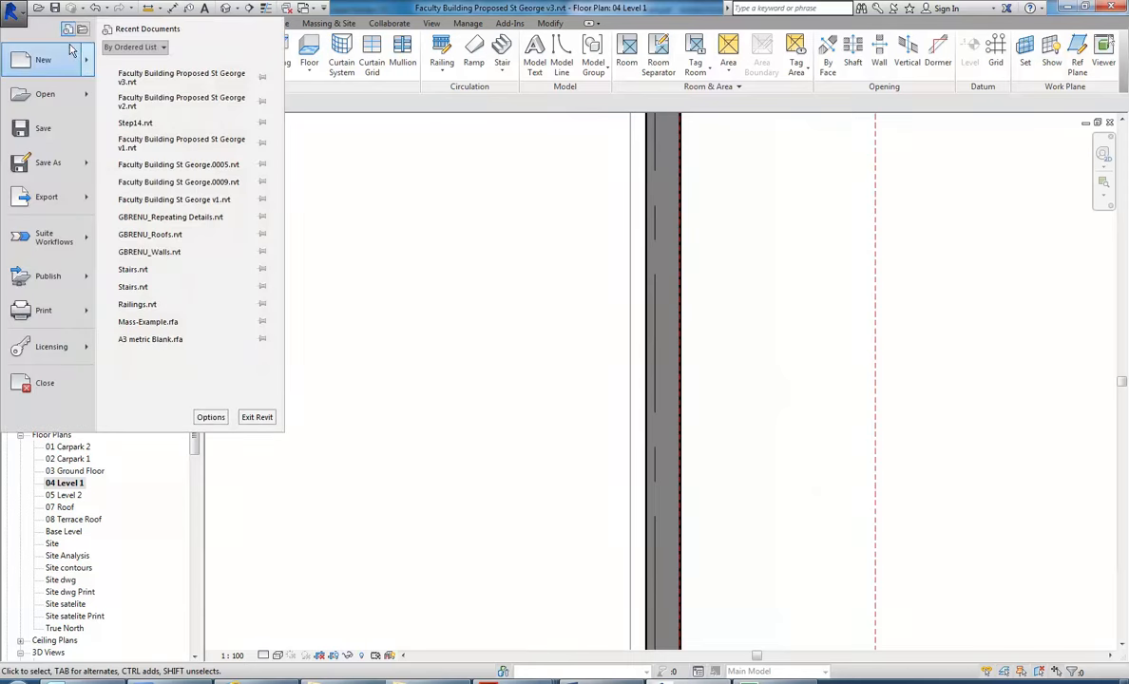
mouse_move(91, 67)
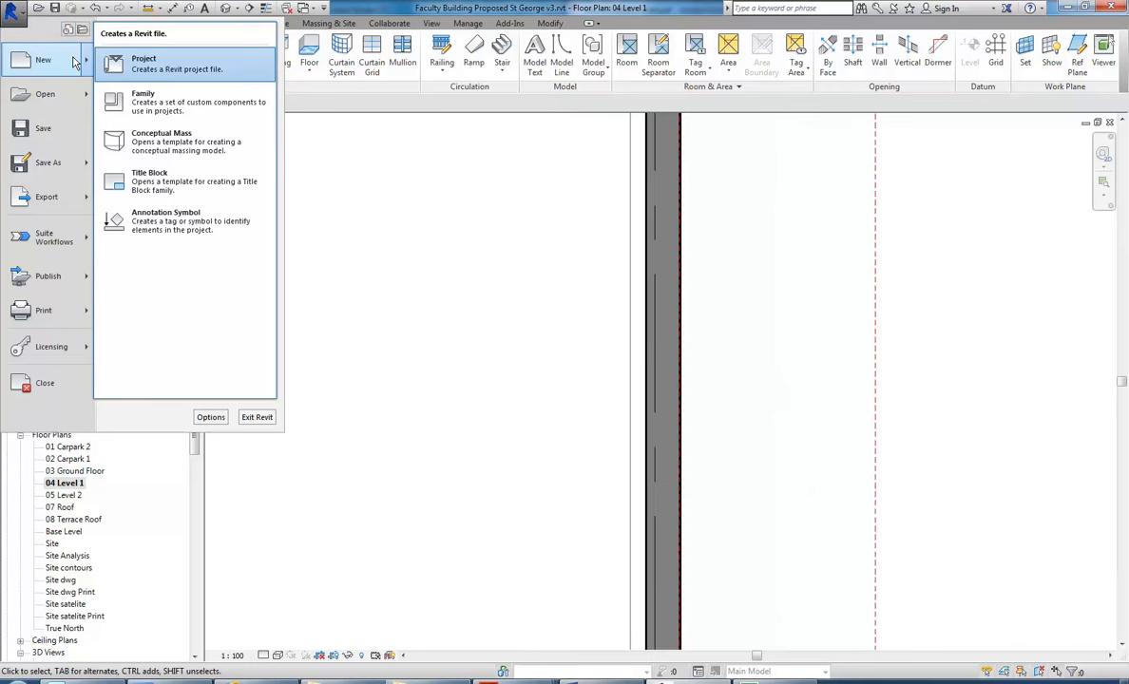
left_click(12, 13)
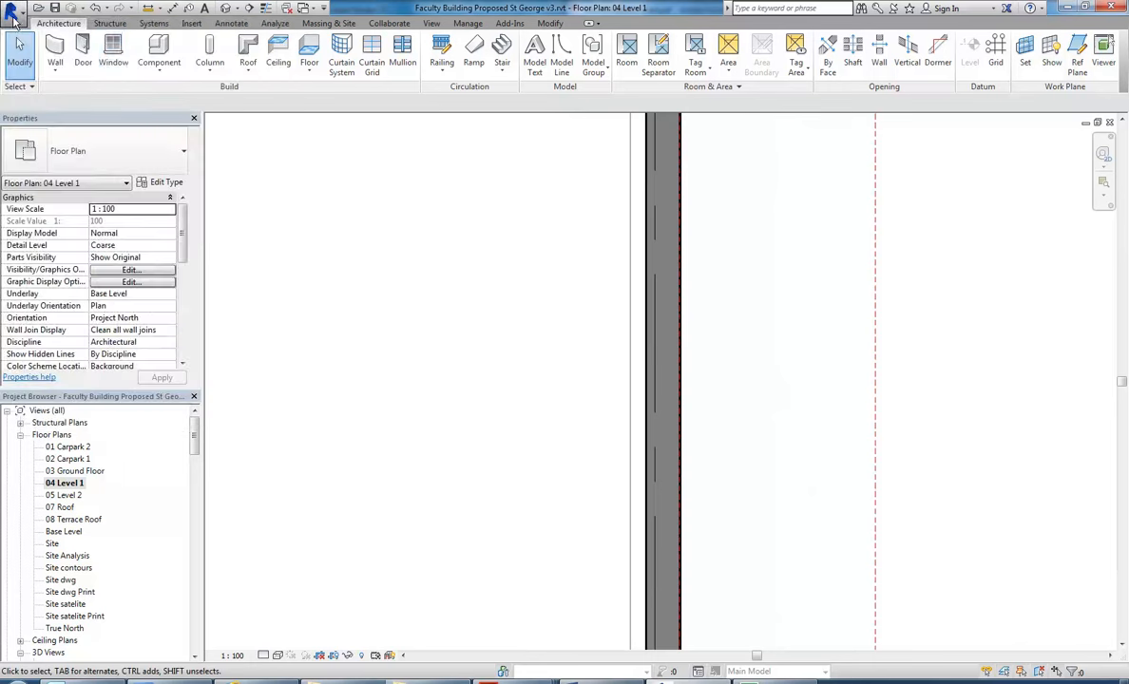
left_click(154, 73)
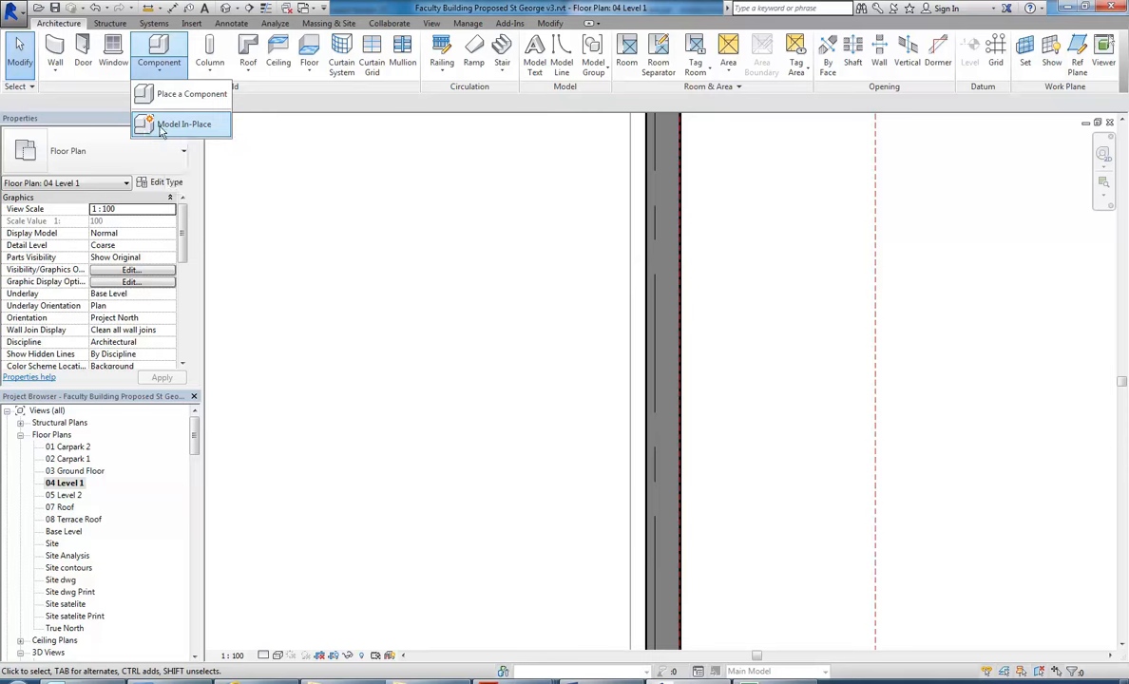
Step: Start a new family and enlarge the template selection dialog to browse down to the window templates
left_click(13, 11)
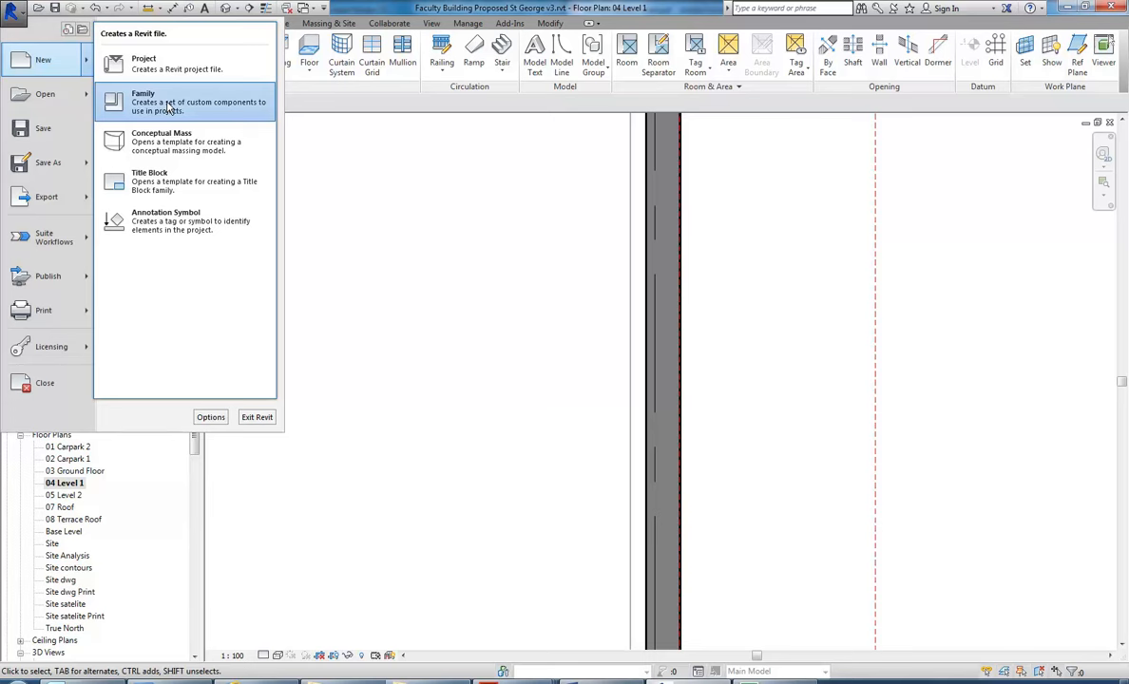
left_click(168, 106)
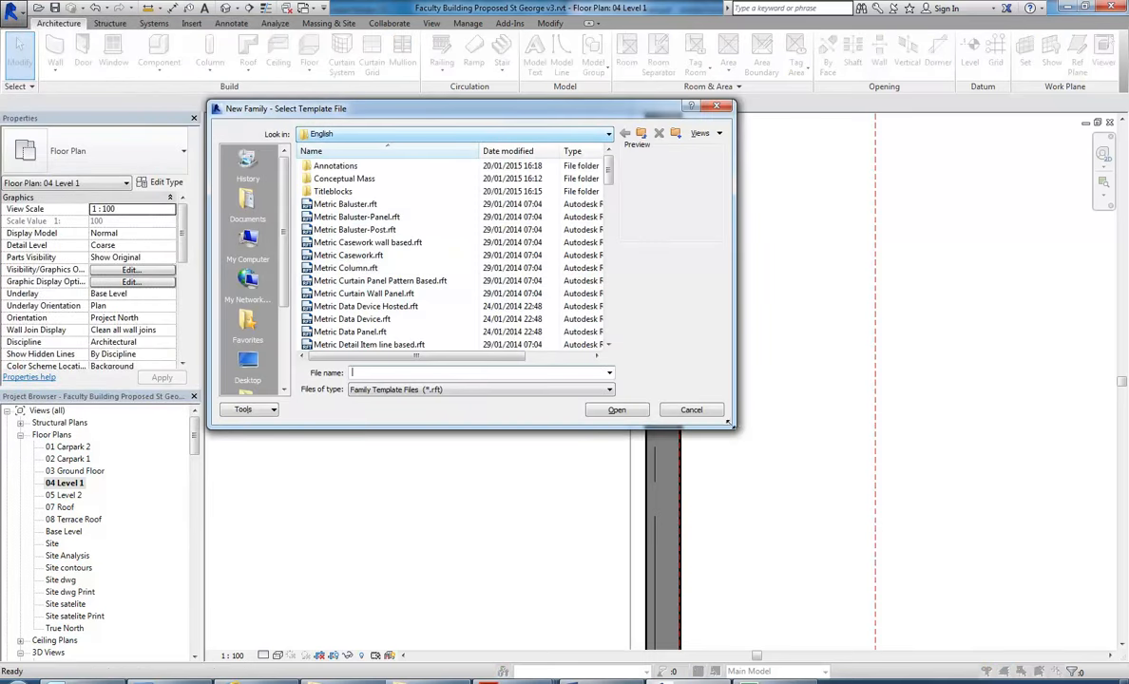
left_click_drag(732, 428, 879, 565)
mouse_move(752, 204)
left_mouse_down()
mouse_move(777, 302)
mouse_move(775, 183)
mouse_move(748, 327)
mouse_move(768, 455)
mouse_move(759, 162)
left_mouse_up()
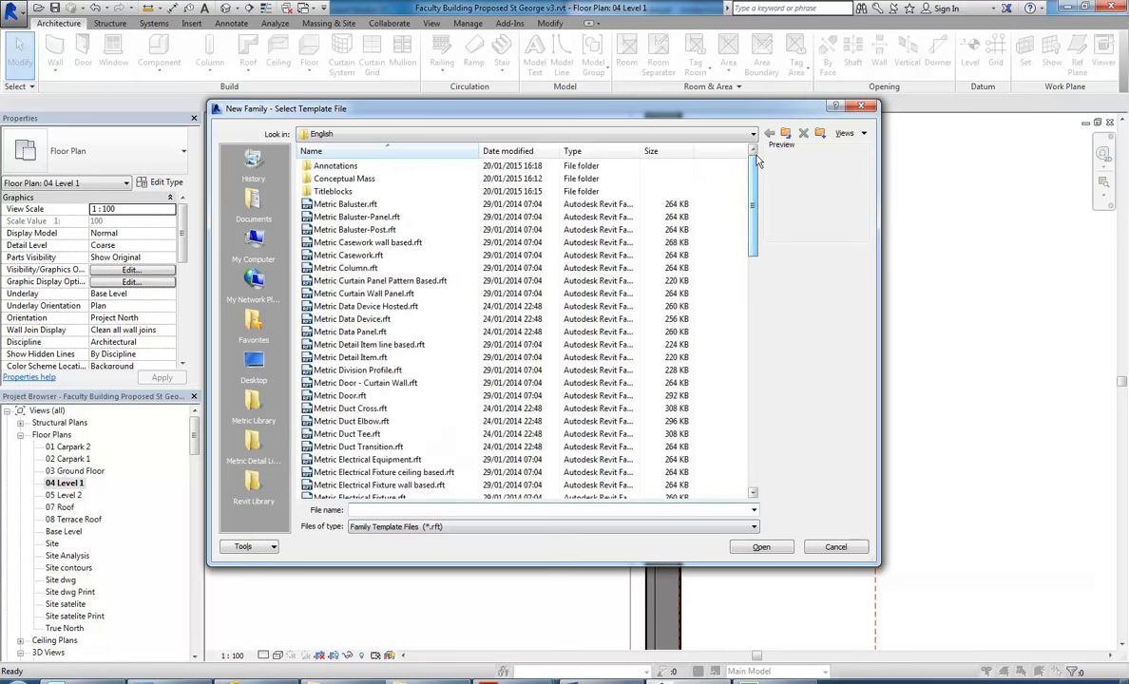
mouse_move(756, 174)
left_mouse_down()
mouse_move(754, 437)
mouse_move(716, 174)
mouse_move(772, 161)
mouse_move(751, 313)
mouse_move(760, 419)
left_mouse_up()
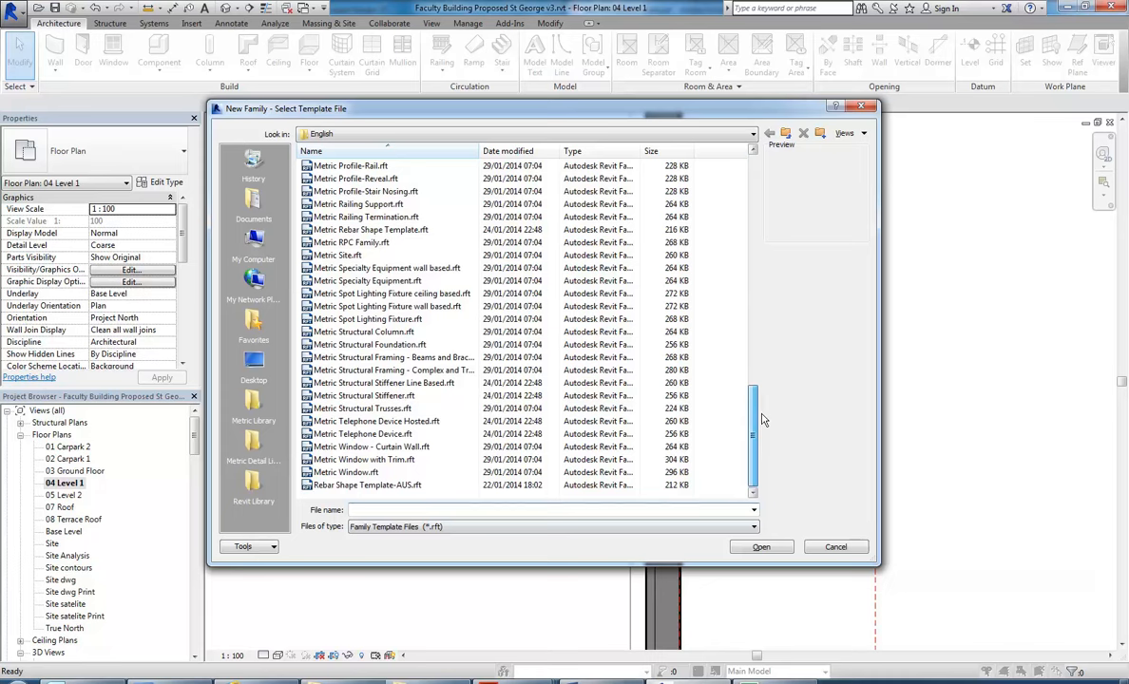
mouse_move(750, 436)
left_mouse_down()
mouse_move(760, 308)
mouse_move(758, 455)
left_mouse_up()
Step: Compare the previews of the Metric Window, Metric Window with Trim and Metric Window - Curtain Wall templates
left_click(361, 461)
left_click(363, 473)
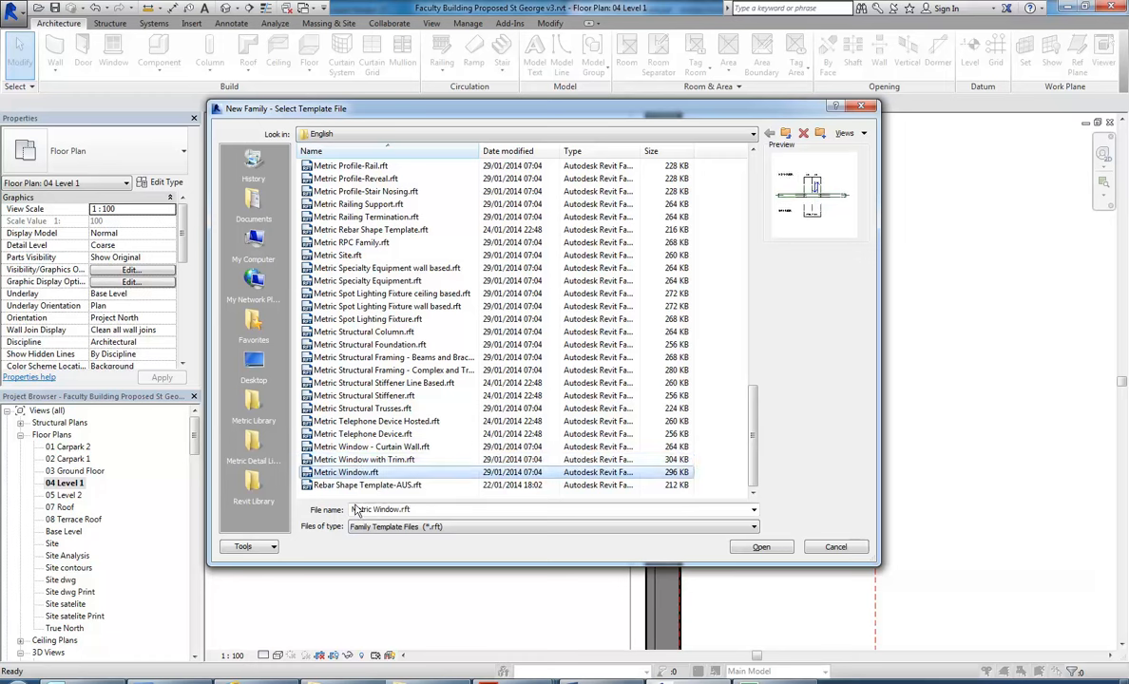
left_click(356, 460)
left_click(356, 447)
left_click(345, 461)
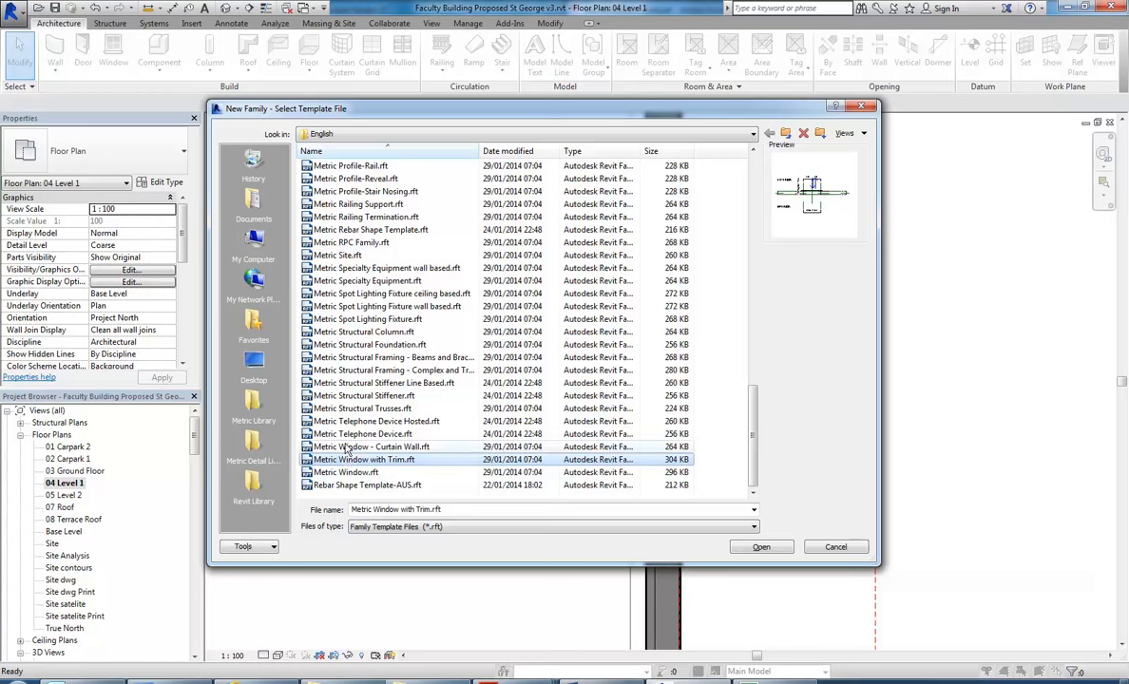
left_click(328, 447)
left_click(366, 461)
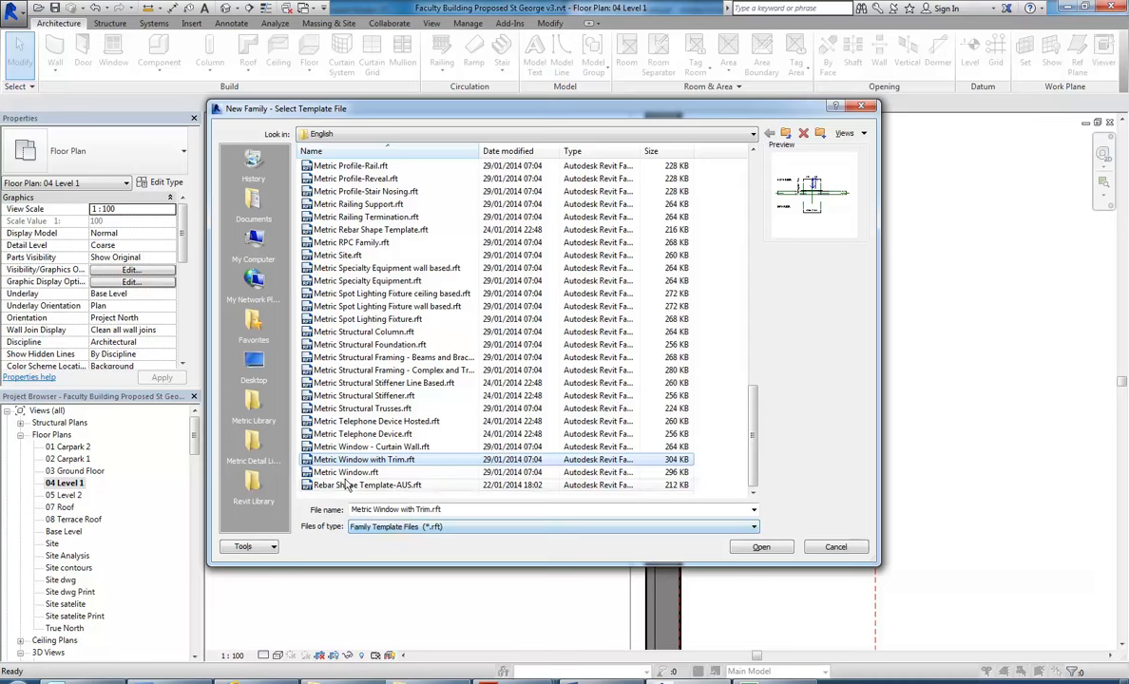
key("Down")
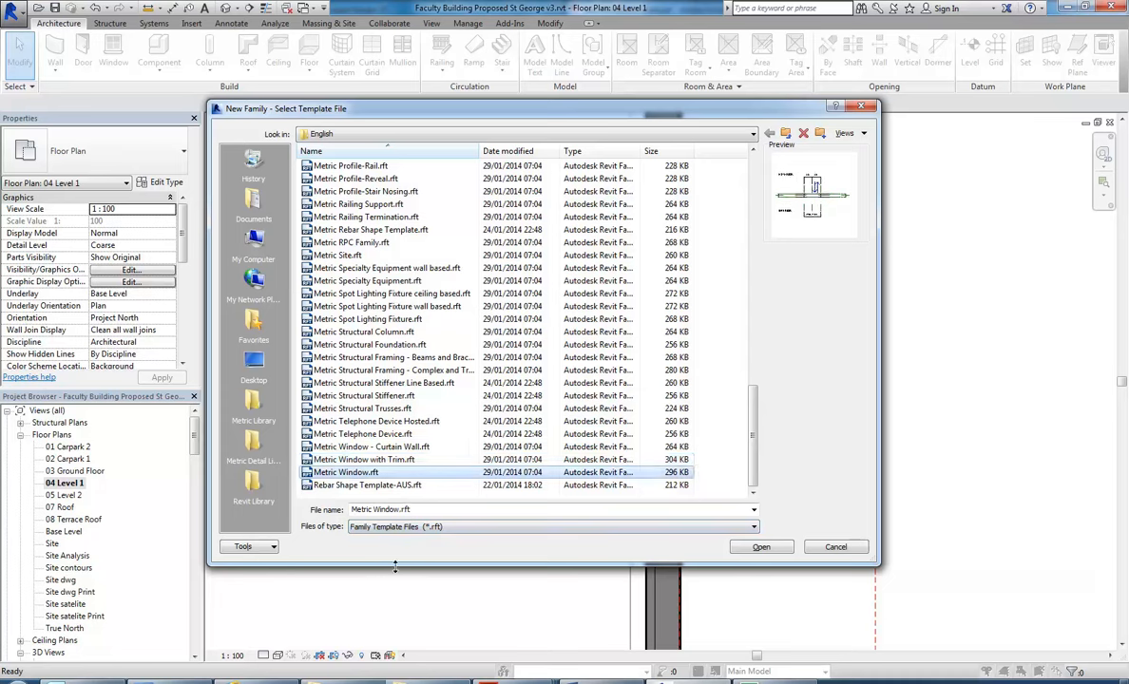
Step: Preview the Metric Furniture System, Metric Furniture and Metric Generic Model family templates
mouse_move(753, 433)
left_mouse_down()
mouse_move(759, 211)
mouse_move(756, 293)
left_mouse_up()
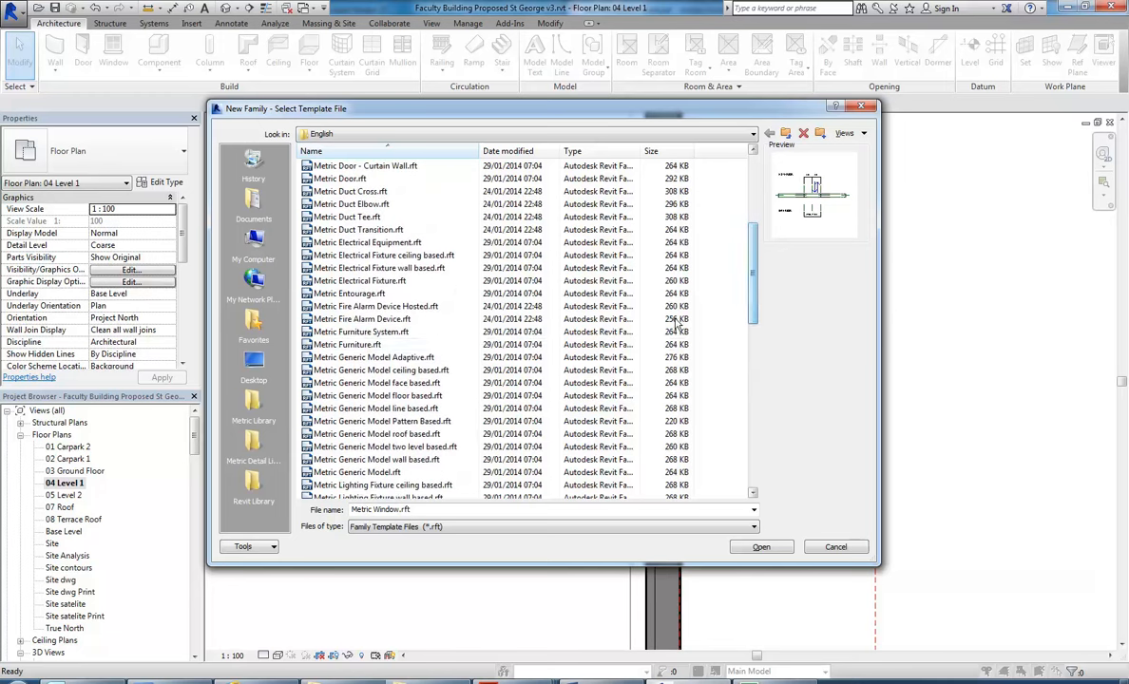
left_click(338, 331)
left_click(348, 346)
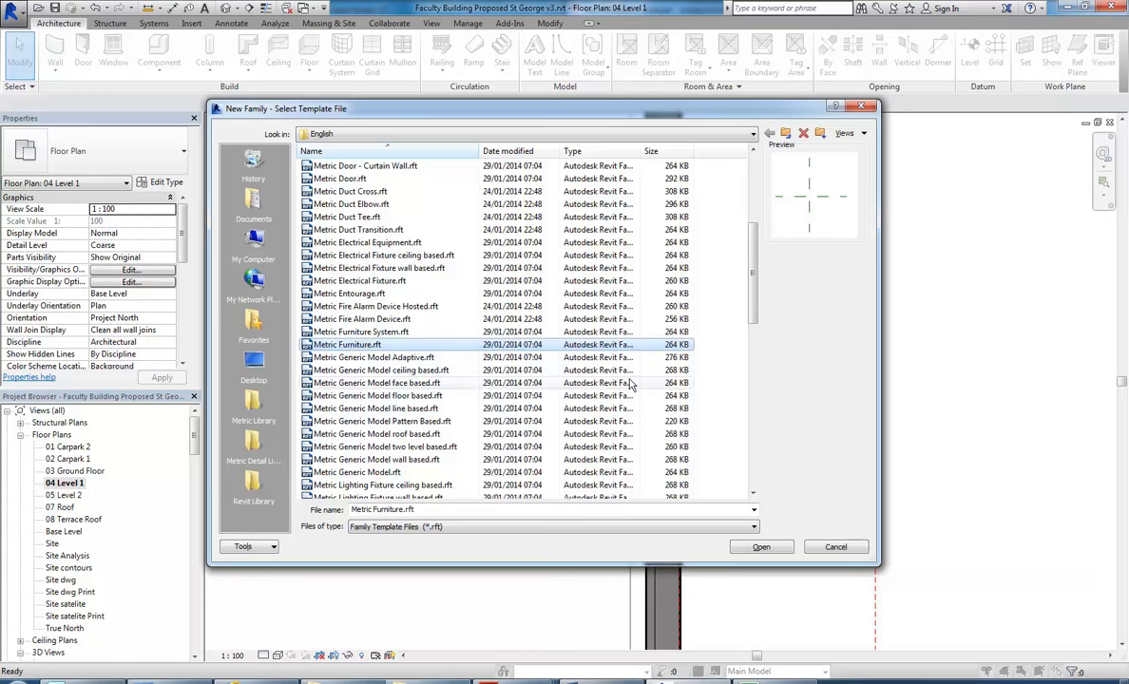
left_click(356, 473)
scroll(352, 421, "down", 3)
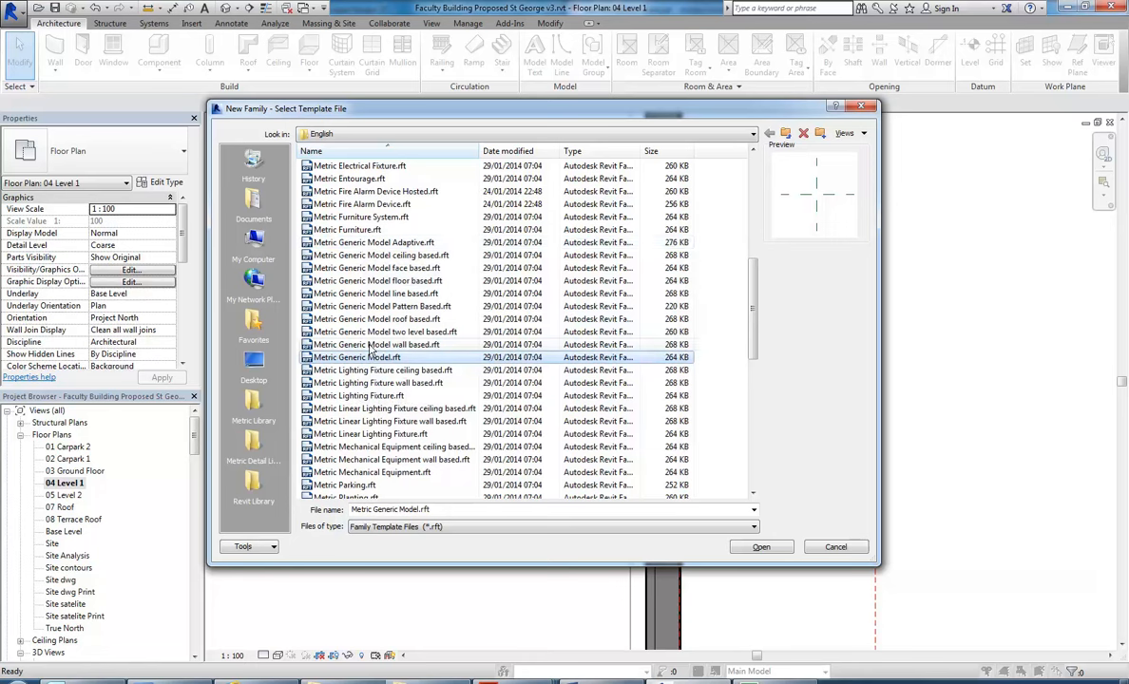
Step: Create the new family from the Metric Window.rft template
scroll(702, 408, "down", 12)
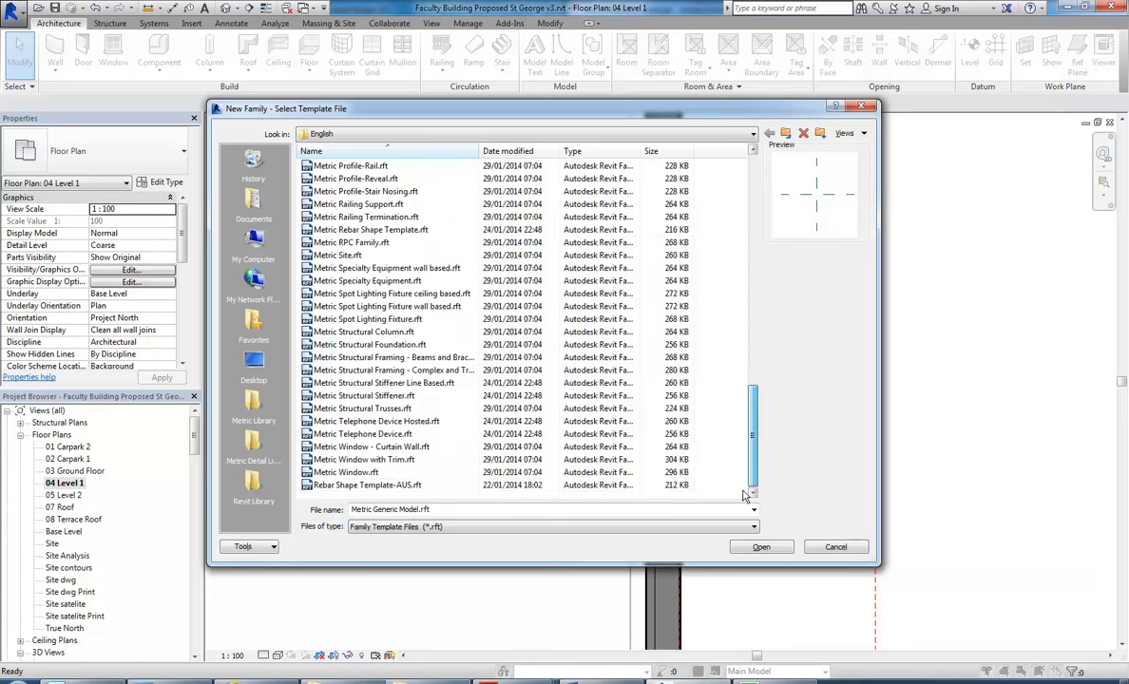
double_click(347, 472)
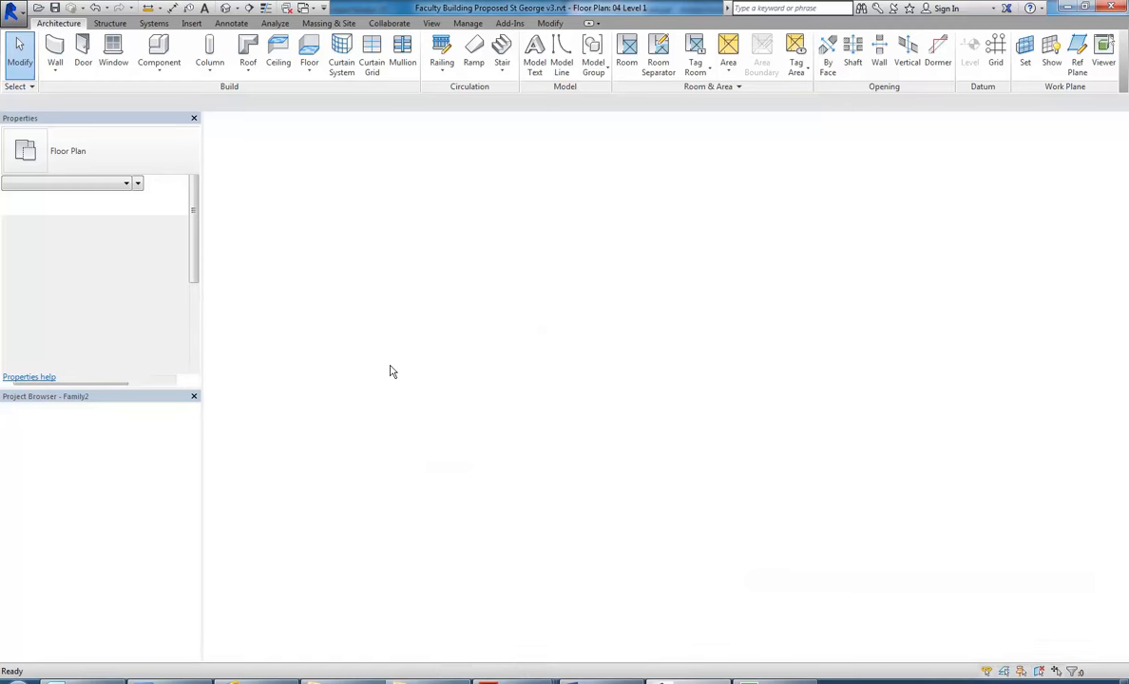
middle_click_drag(461, 312, 472, 332)
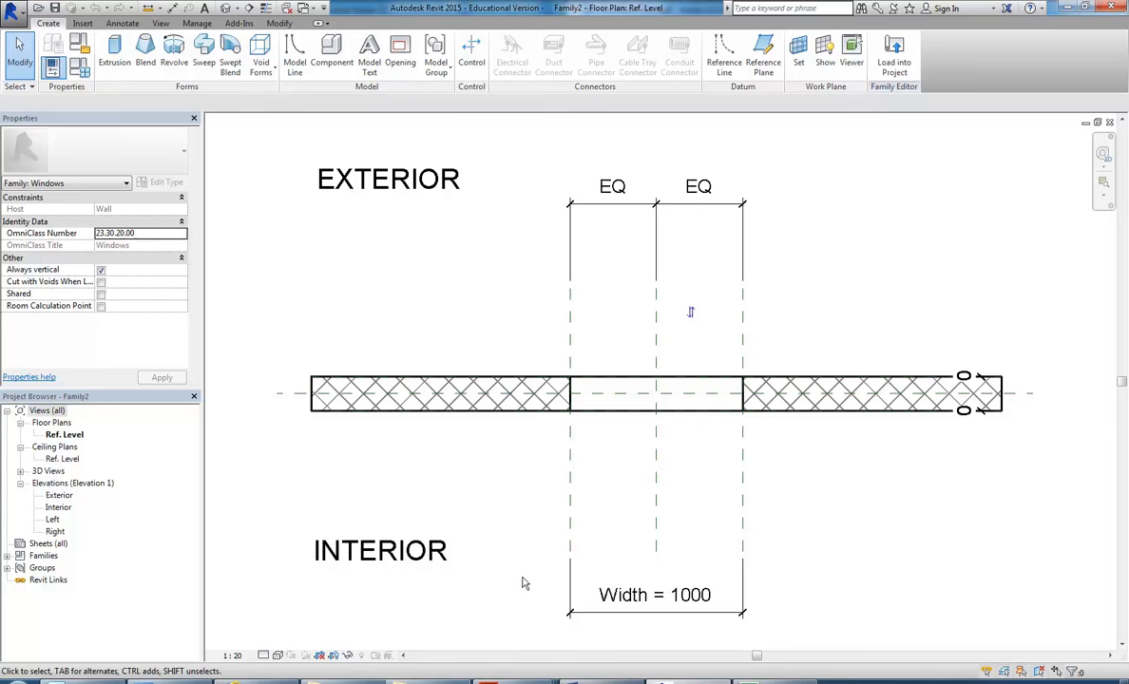
Step: Open the family's 3D view, View 1, to show the host wall with its opening
double_click(49, 473)
double_click(57, 483)
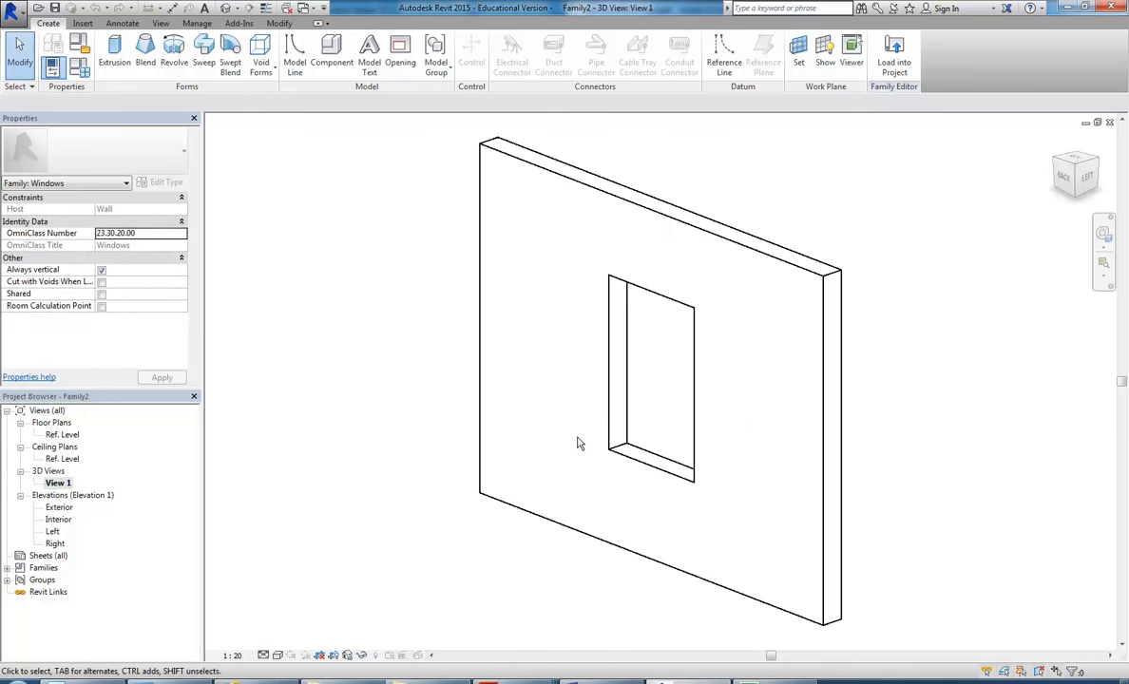
middle_click_drag(578, 440, 549, 457)
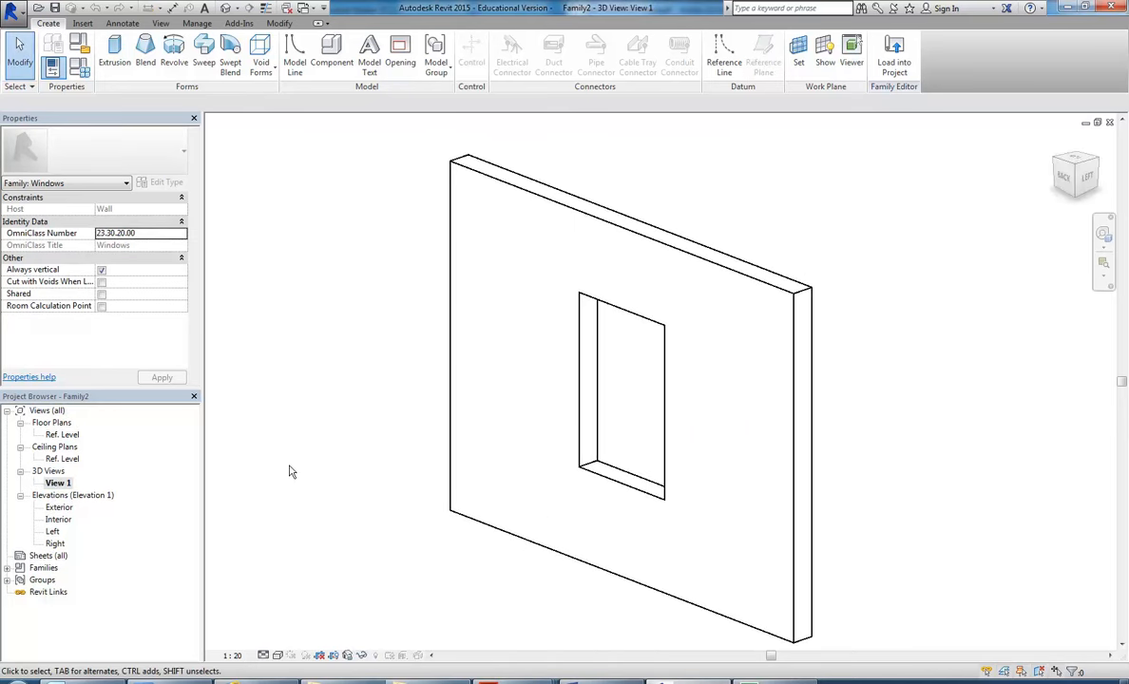
Step: Select the host wall to examine it and its properties, and clear the selection
left_click(668, 349)
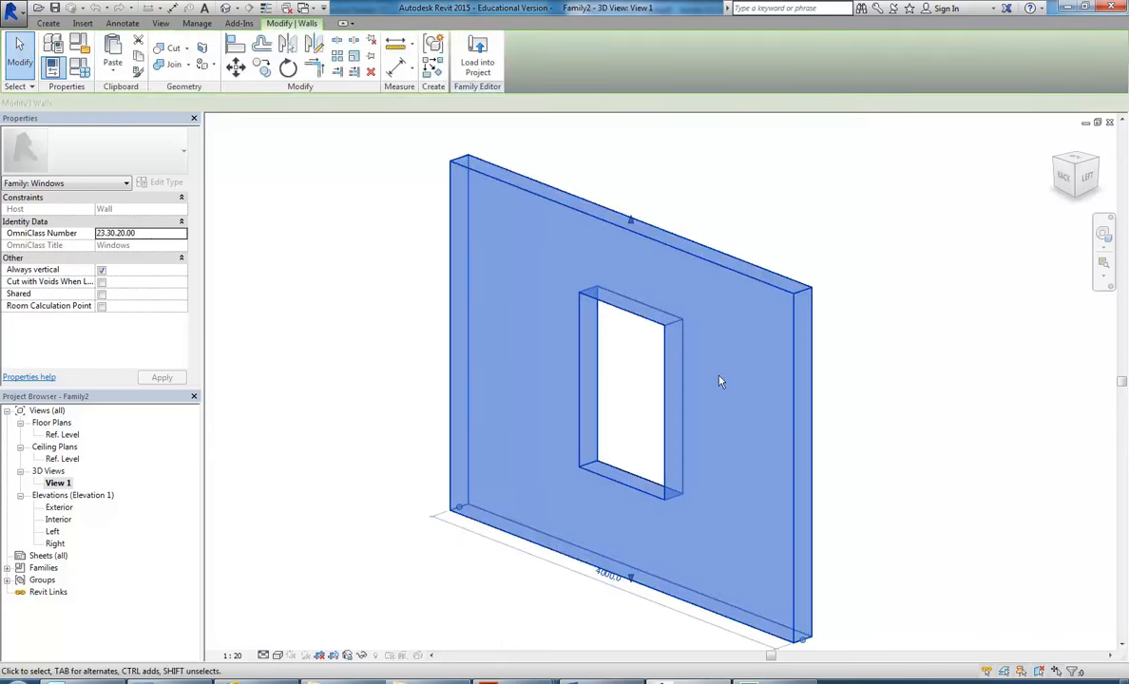
left_click(625, 395)
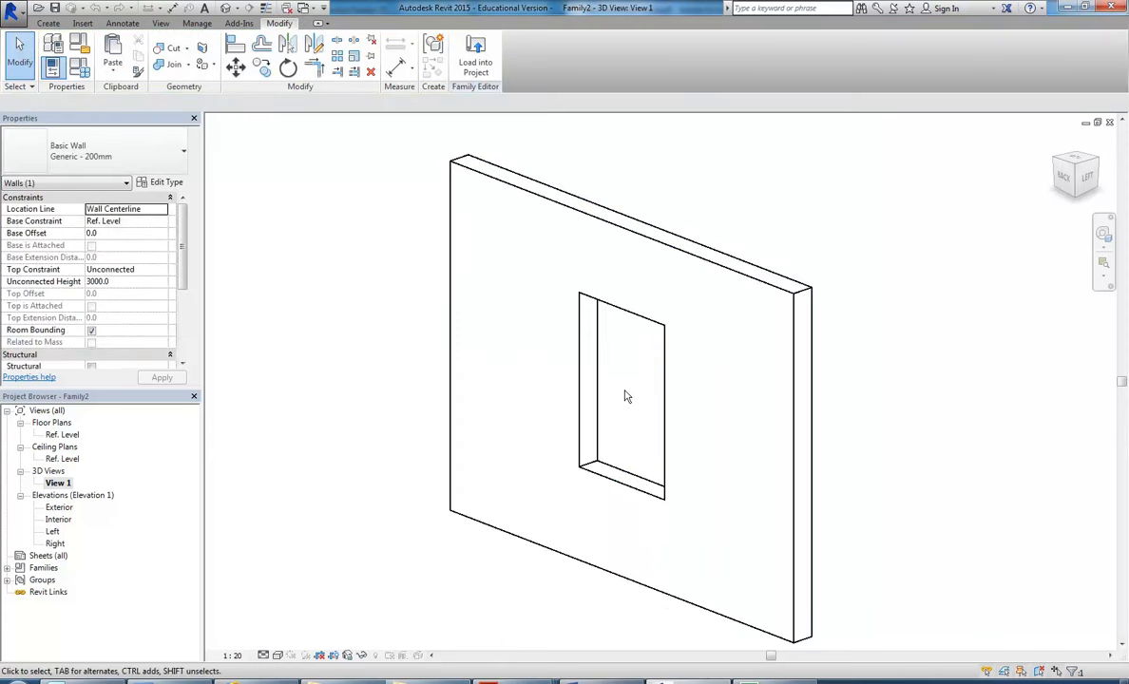
key("w")
key("f")
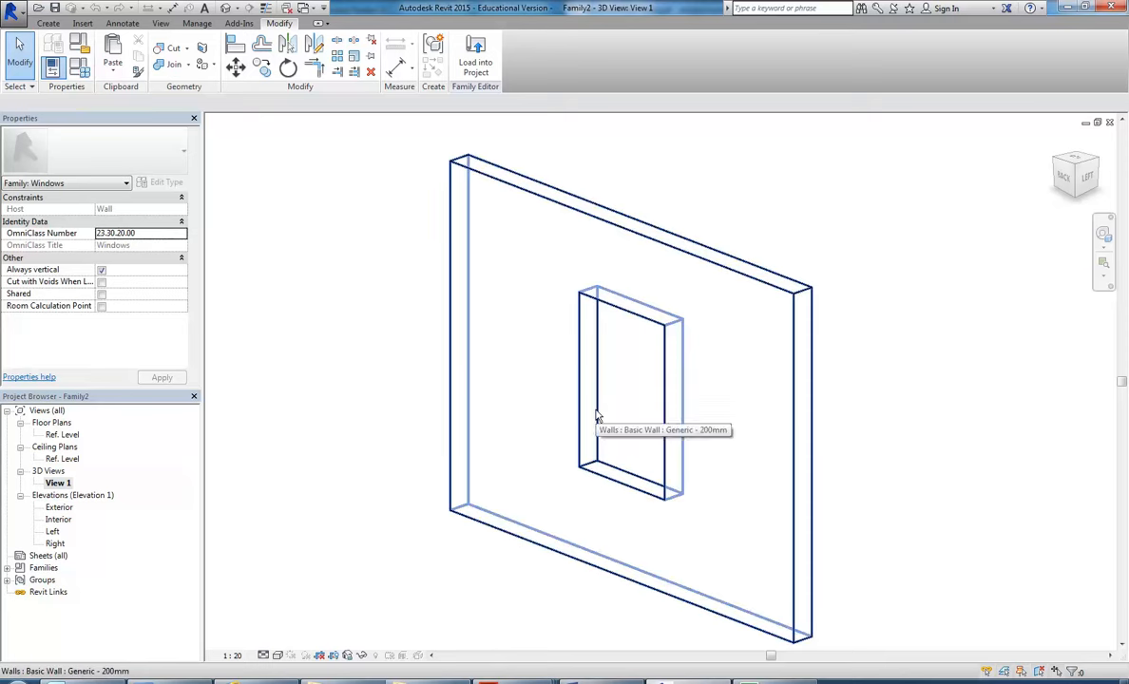
Step: Select the wall's opening cut, view its boundary sketch, and finish the sketch without editing it
left_click(597, 416)
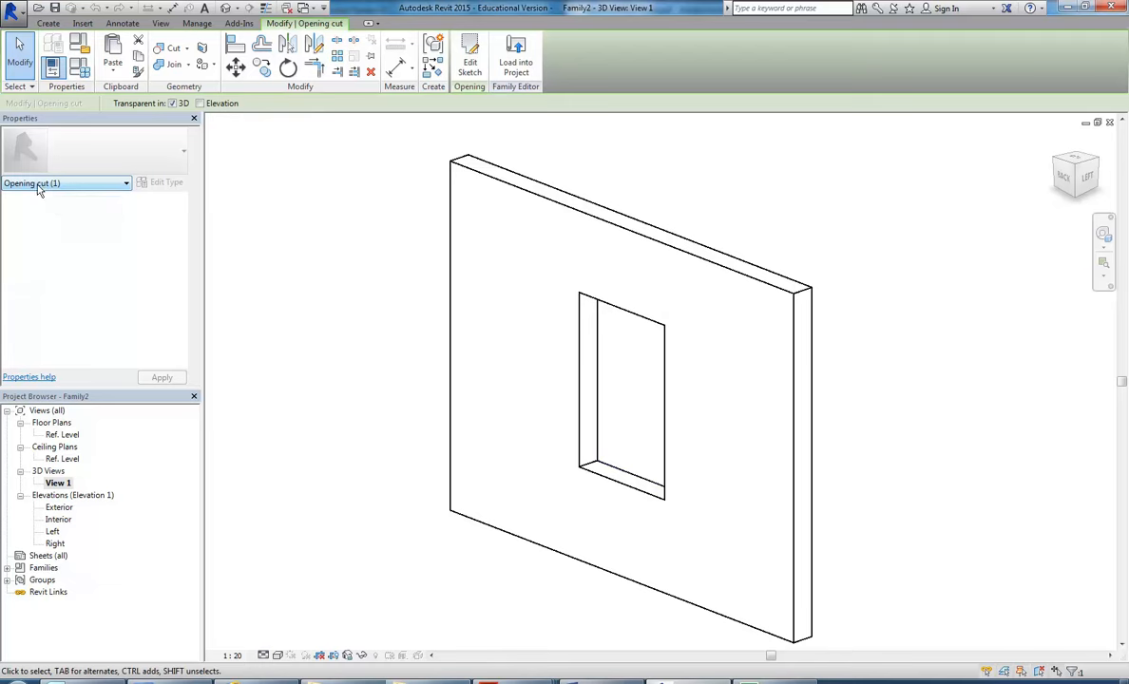
left_click(469, 57)
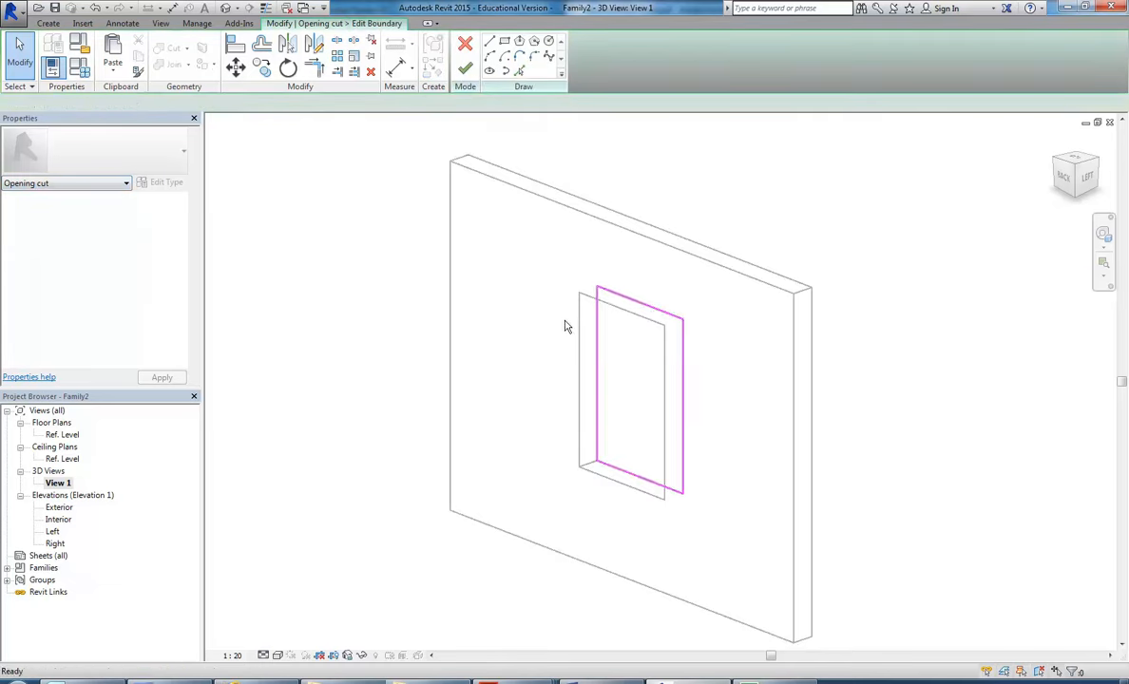
left_click(464, 68)
left_click(633, 408)
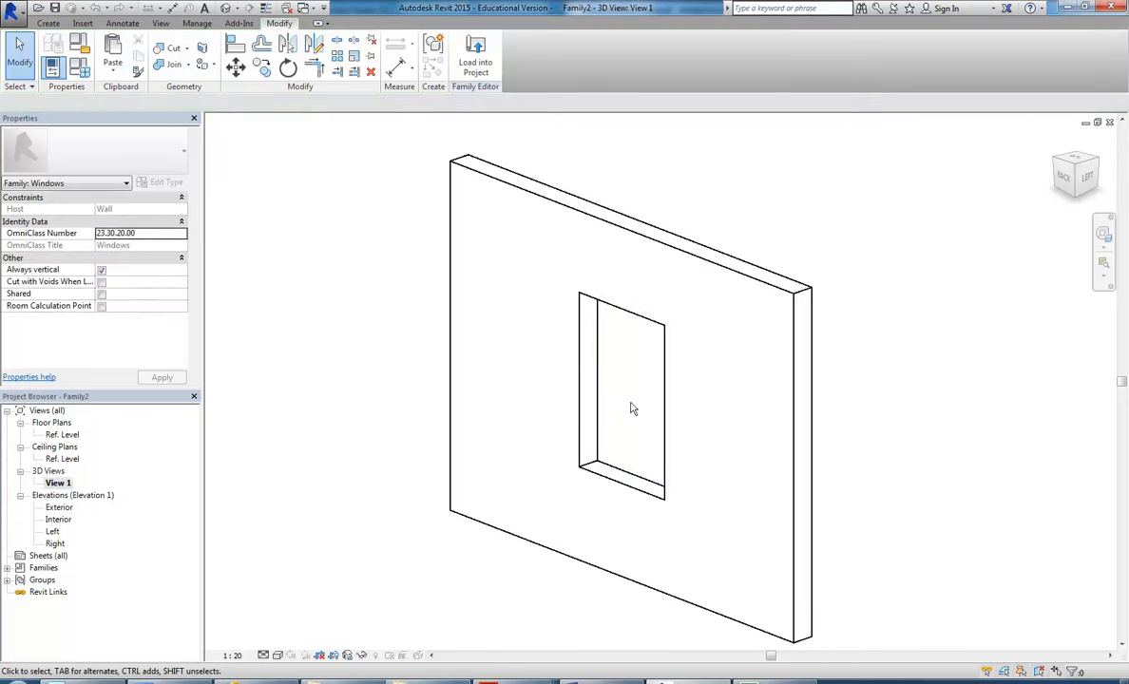
Step: Open the Ref. Level floor plan and examine the window opening between its reference planes
double_click(57, 435)
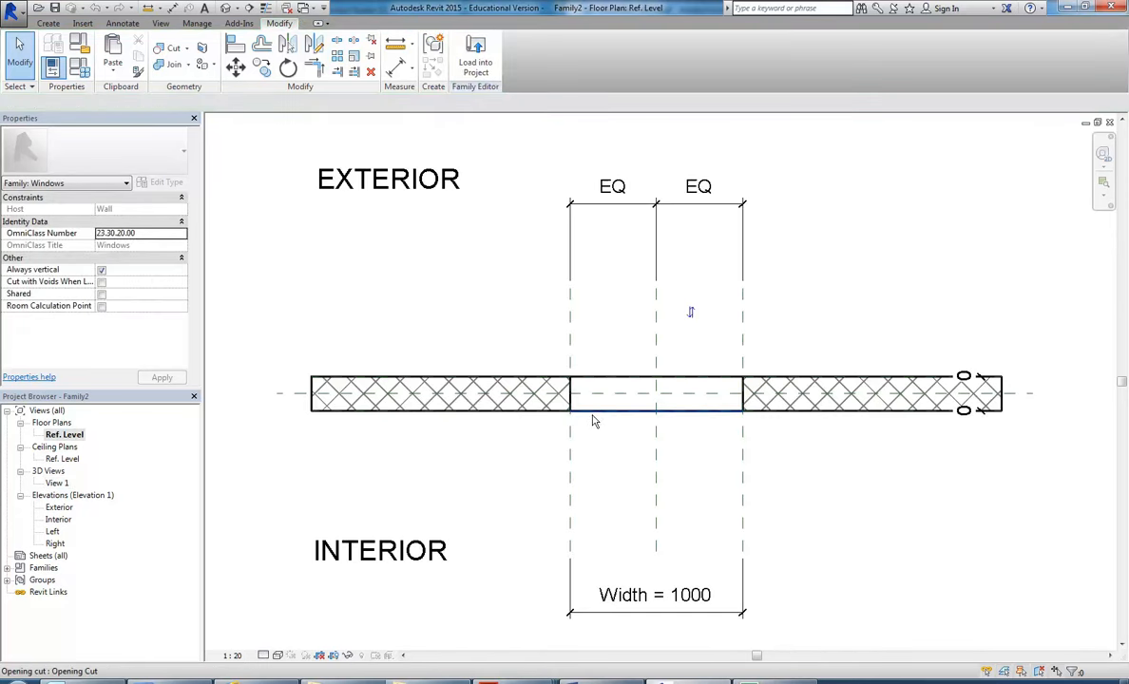
middle_click_drag(606, 336, 570, 345)
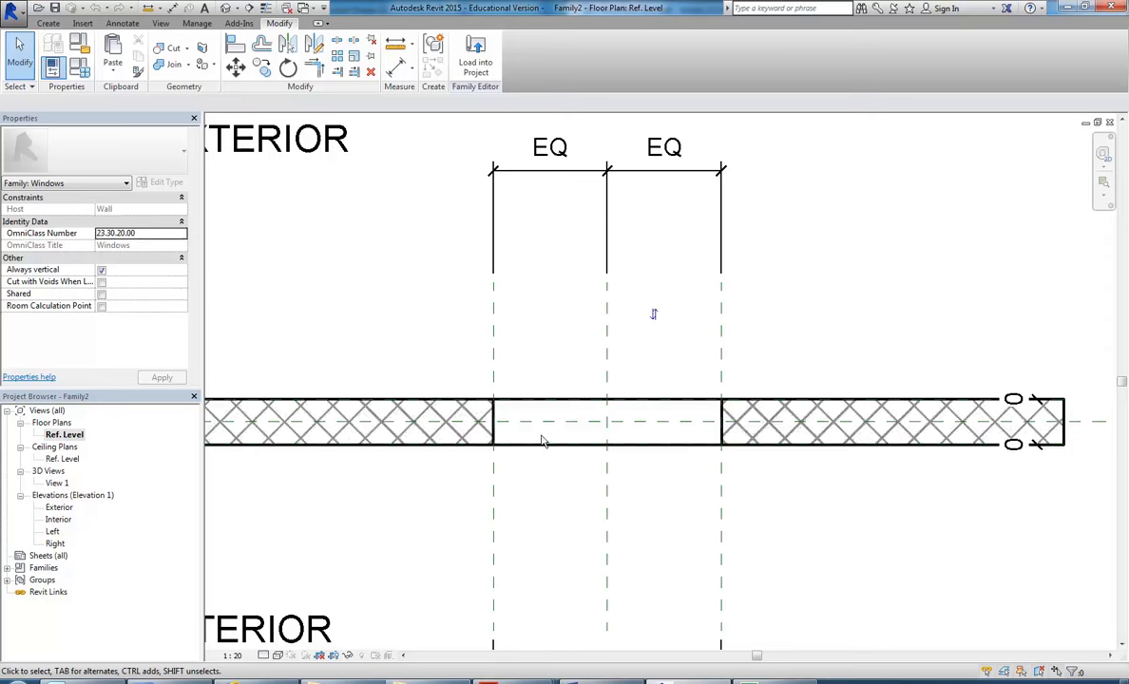
mouse_move(545, 497)
middle_mouse_down()
mouse_move(517, 499)
mouse_move(480, 537)
middle_mouse_up()
scroll(518, 499, "up", 1)
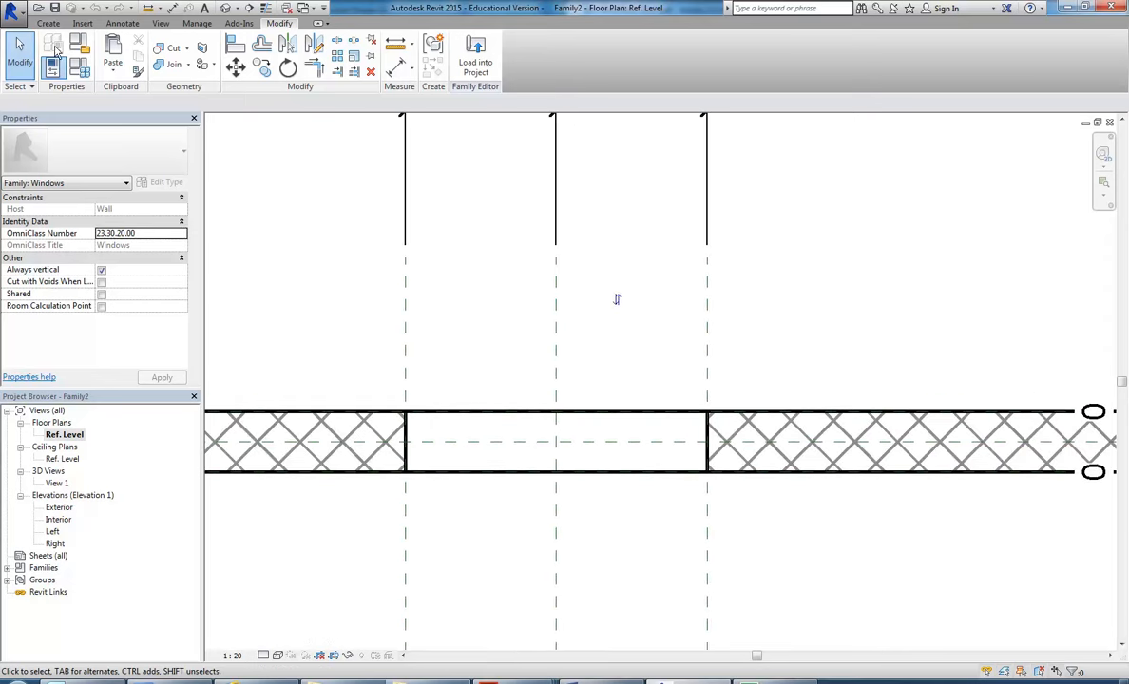
Step: Open the Exterior elevation view to work on the window opening from the front
left_click(49, 23)
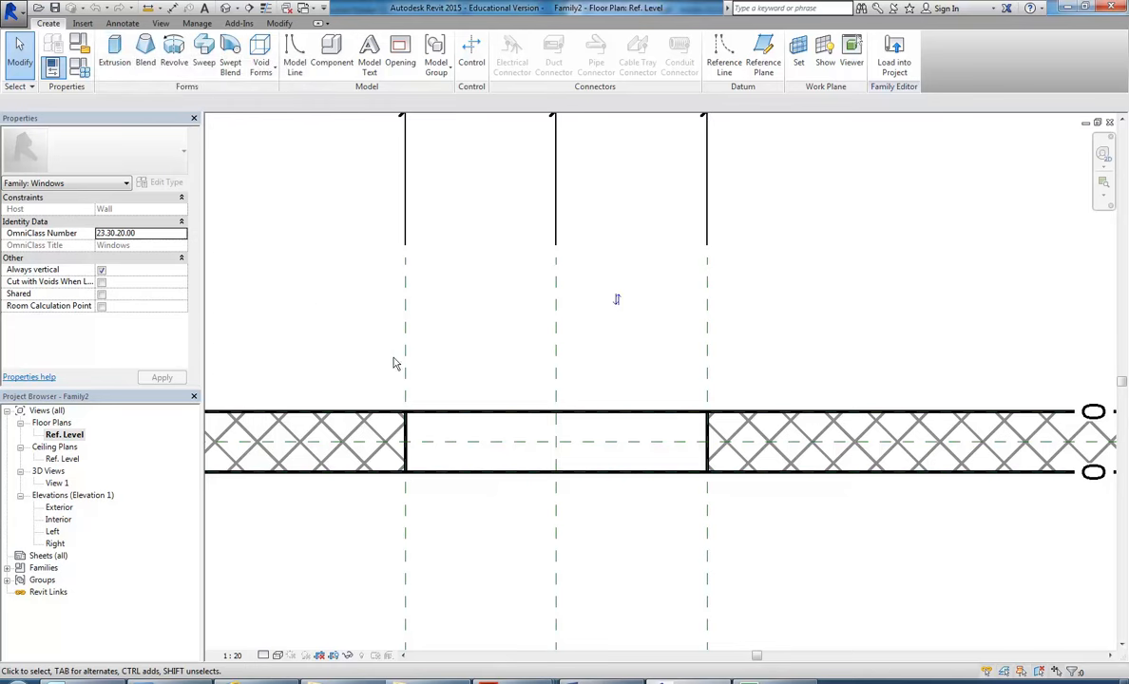
double_click(57, 507)
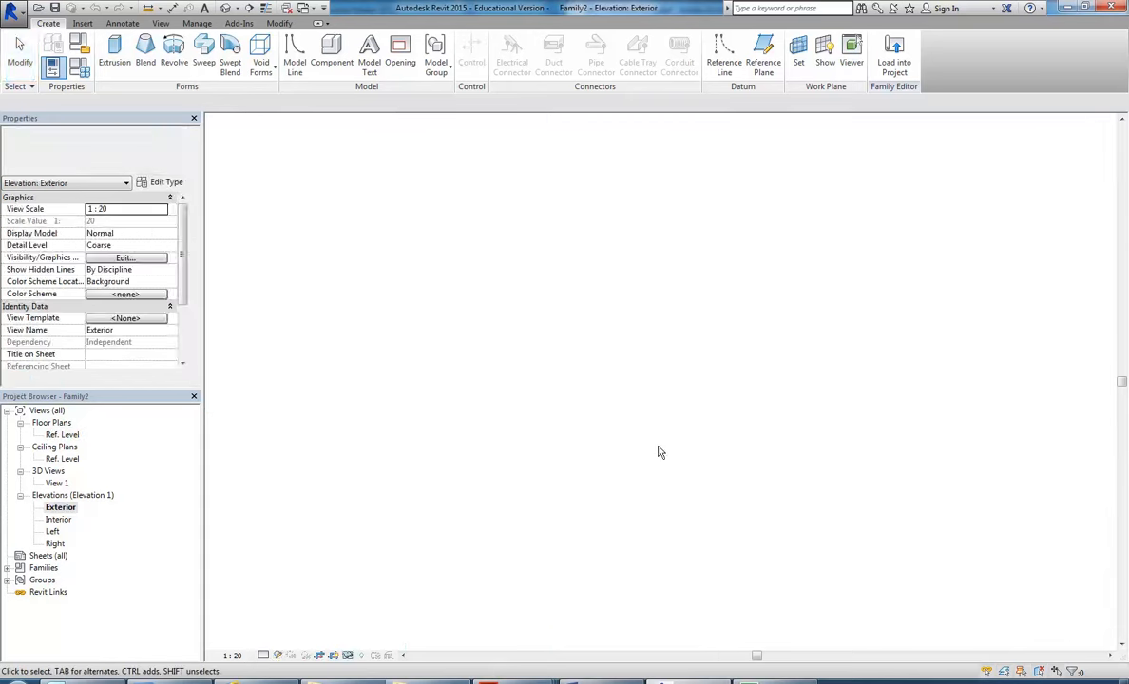
scroll(502, 387, "up", 4)
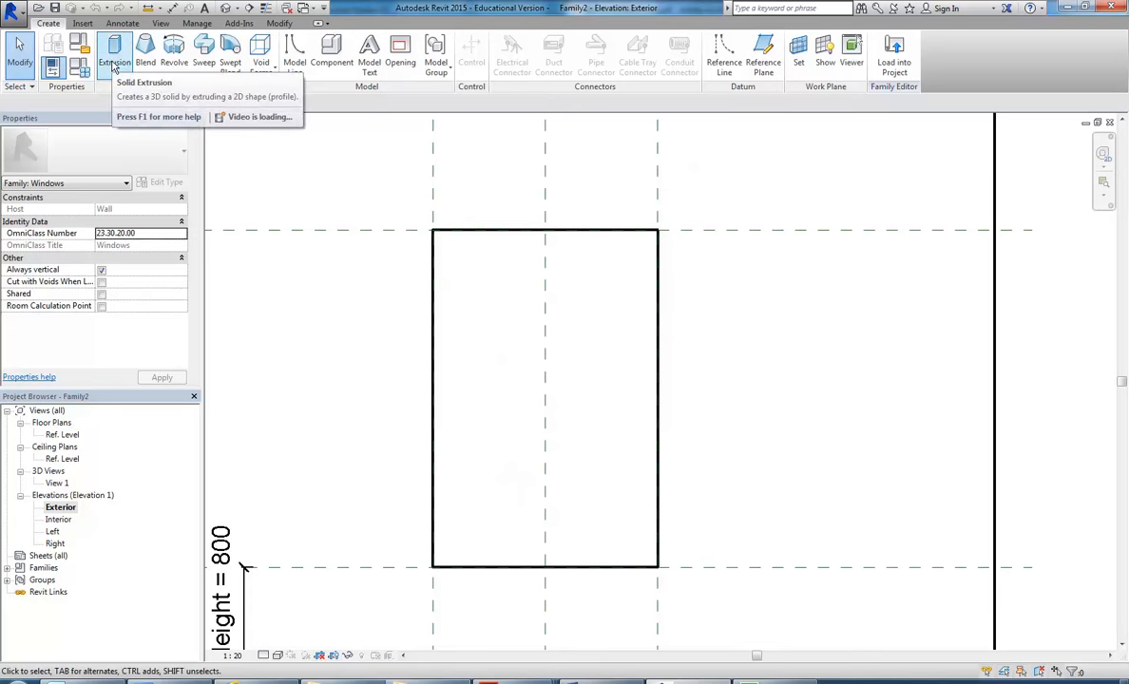
Step: Start a solid extrusion and trace the four edges of the wall opening using Pick Lines with Lock enabled
left_click(115, 59)
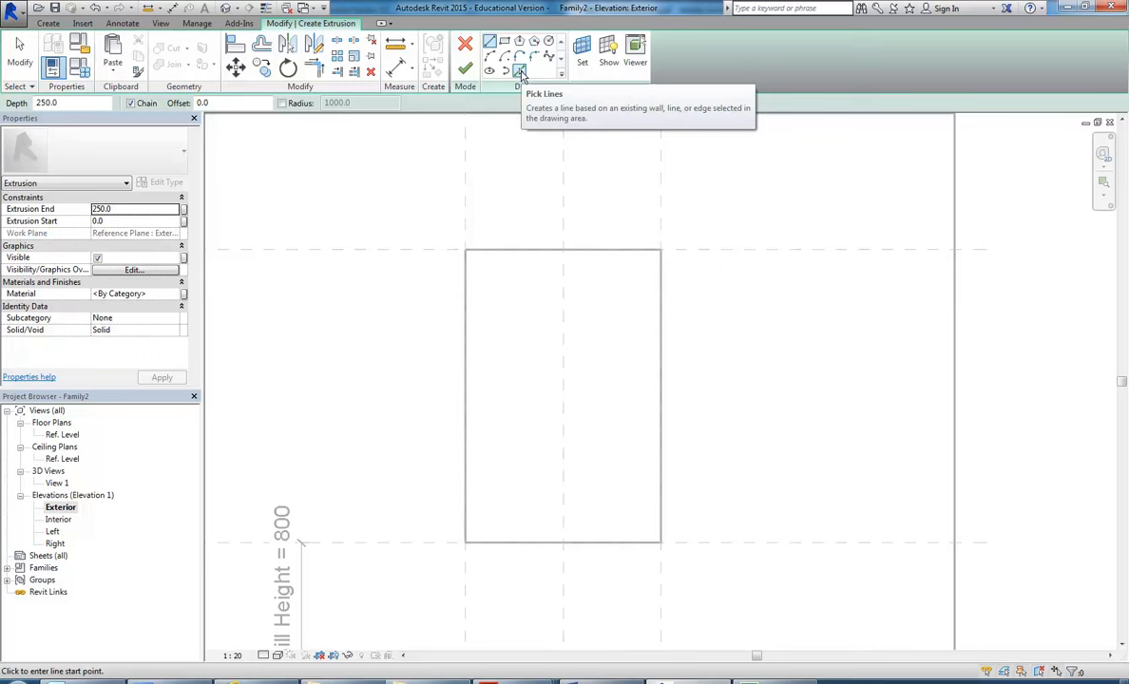
left_click(520, 73)
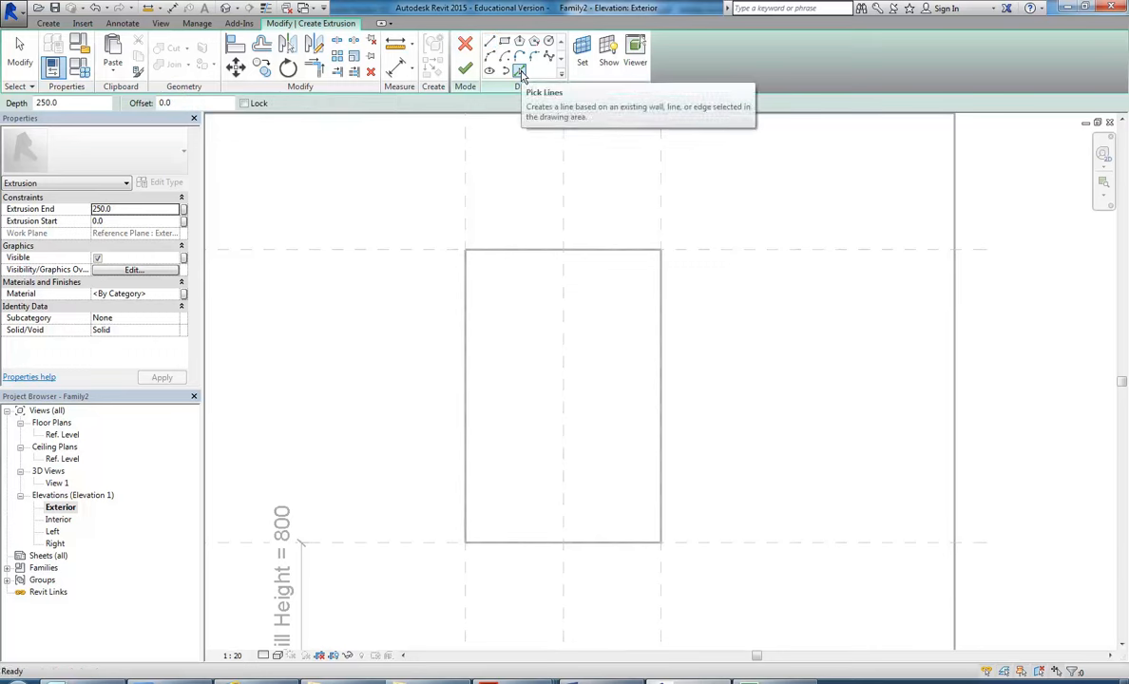
left_click(245, 102)
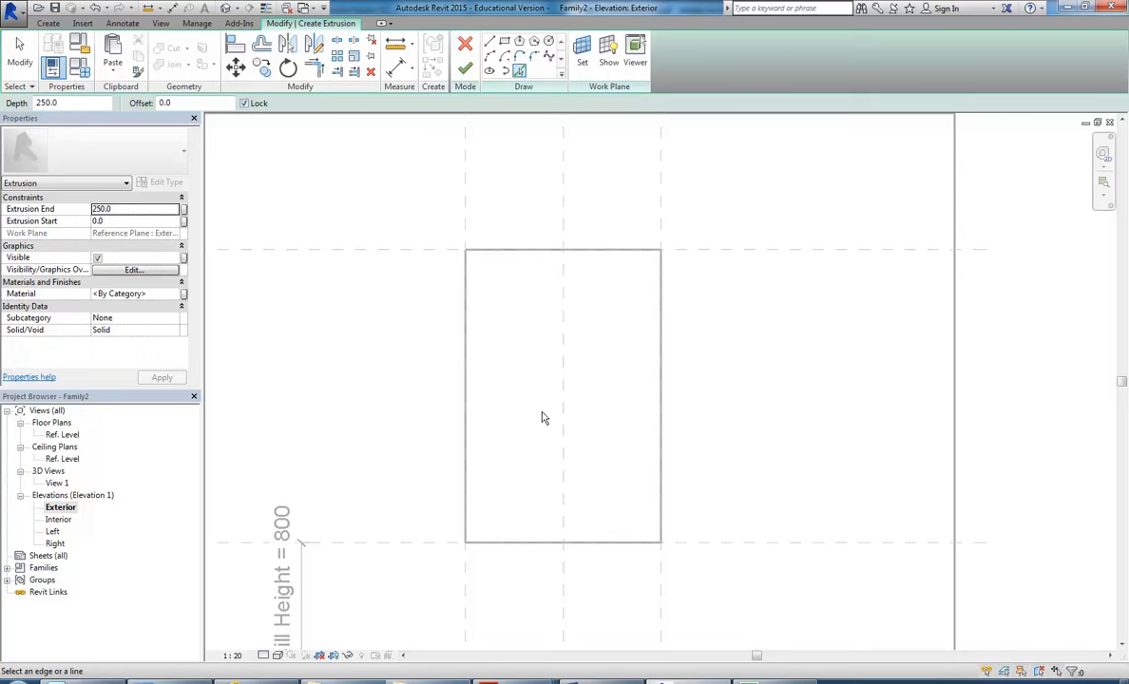
left_click(466, 434)
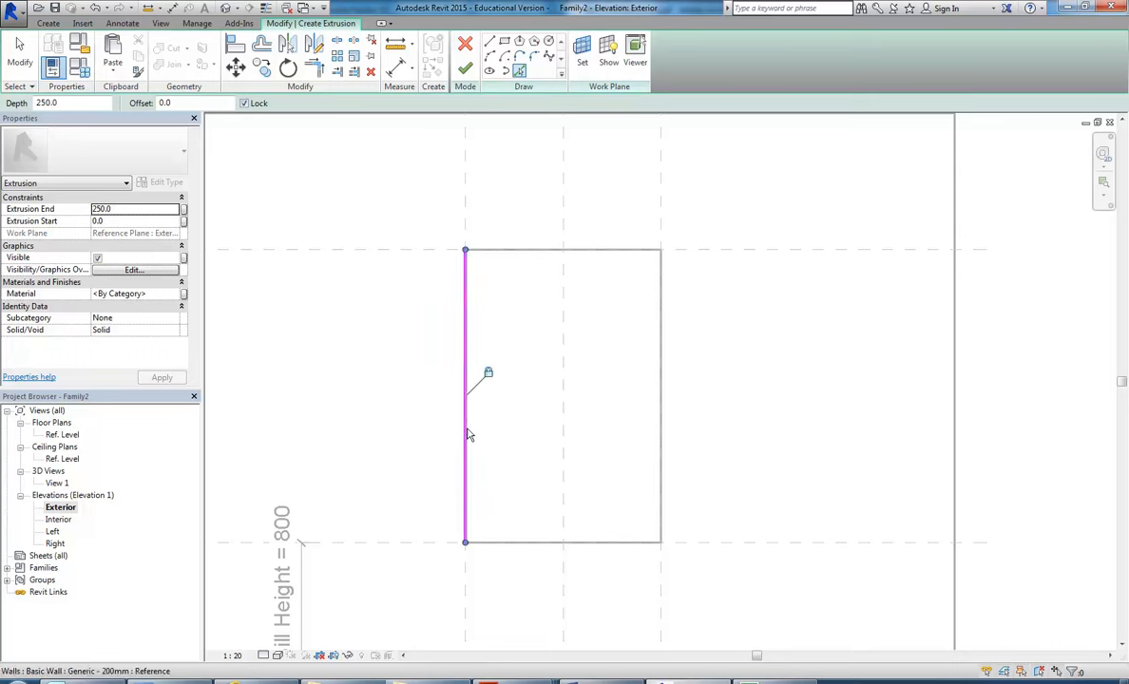
left_click(515, 251)
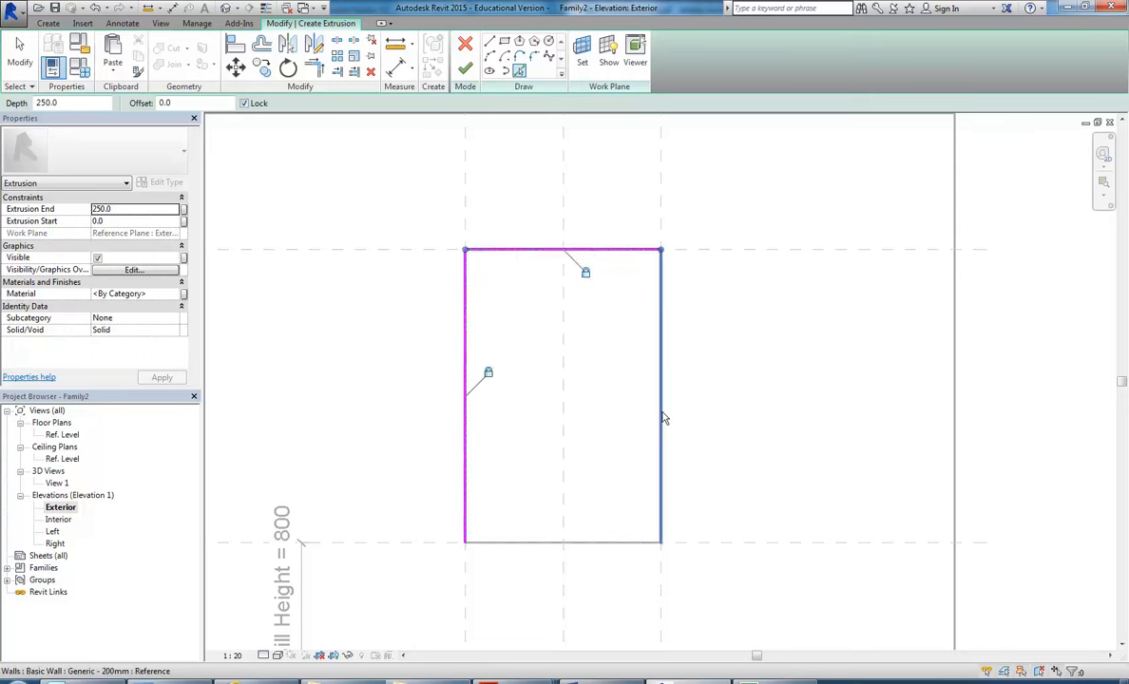
left_click(662, 418)
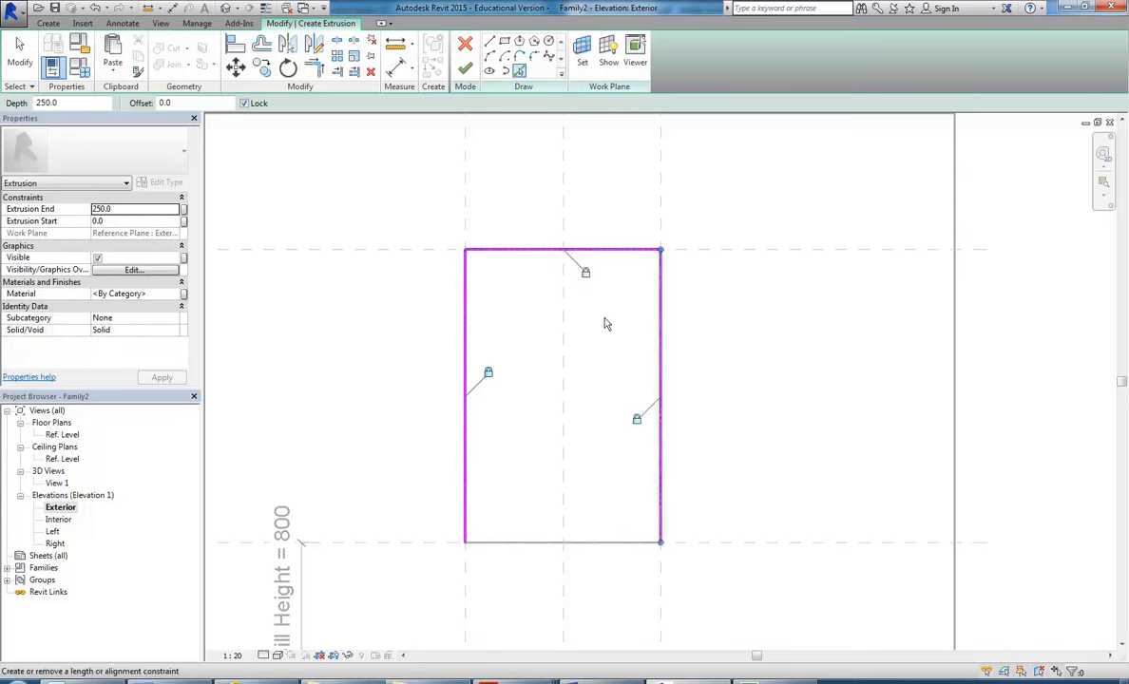
left_click(515, 544)
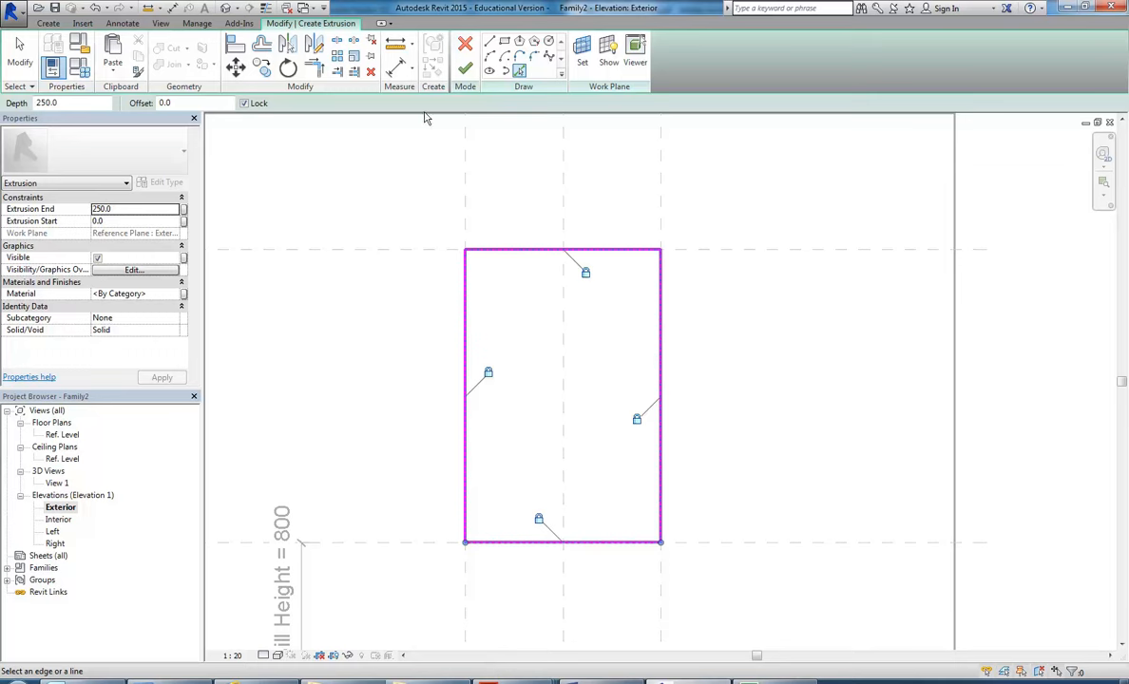
Step: Offset copies of all four extrusion boundary lines 50 mm towards the inside of the opening
scroll(534, 230, "up", 1)
left_click(261, 44)
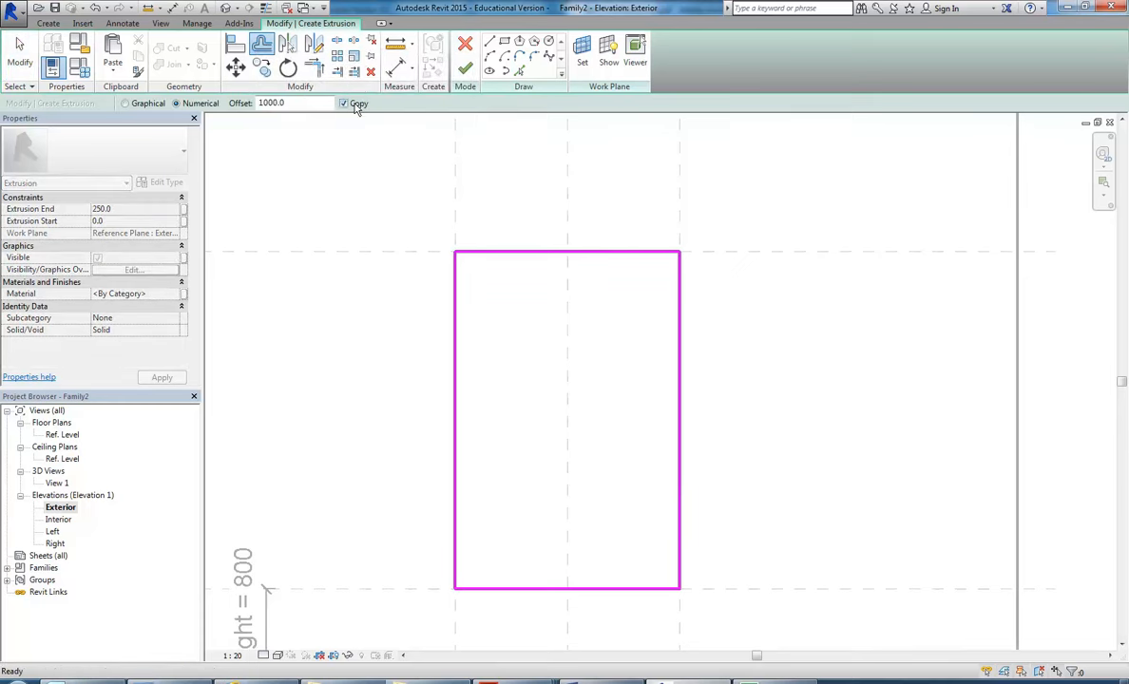
left_click_drag(315, 104, 219, 100)
type("50.0")
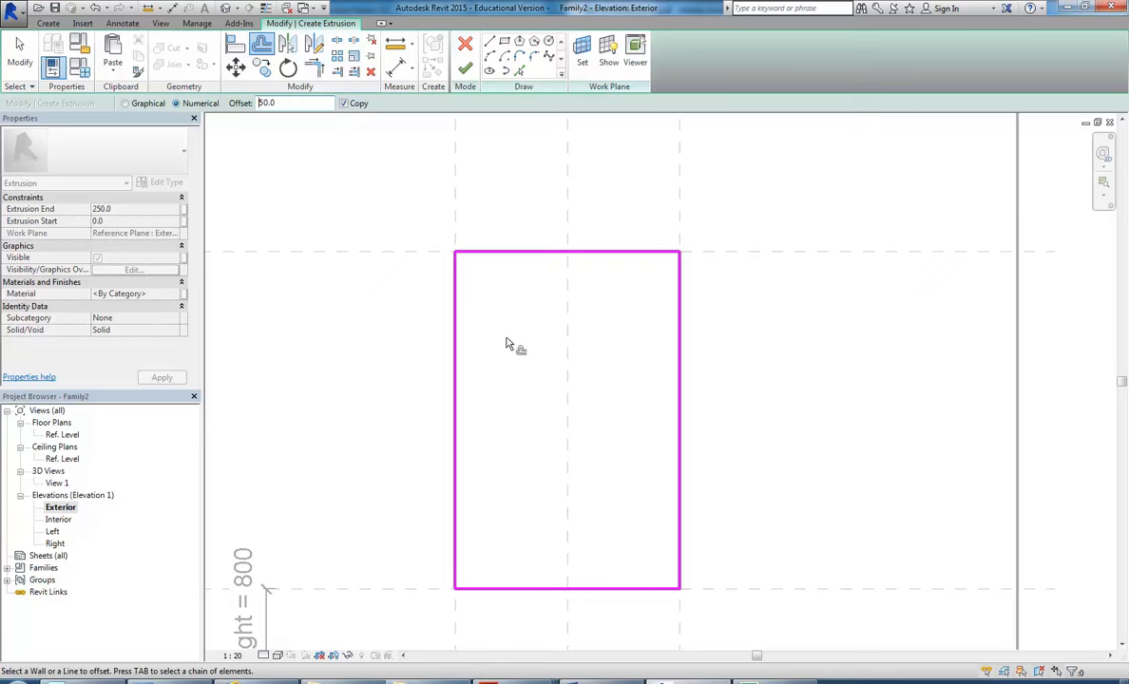
left_click(458, 355)
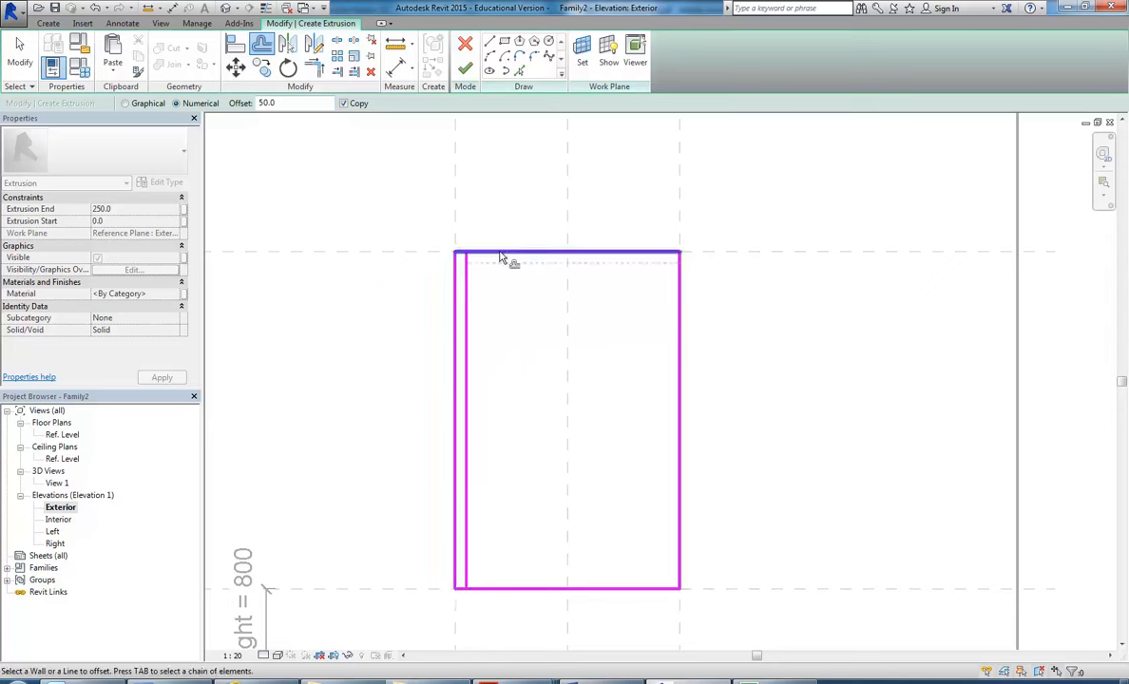
left_click(511, 255)
left_click(678, 390)
left_click(638, 588)
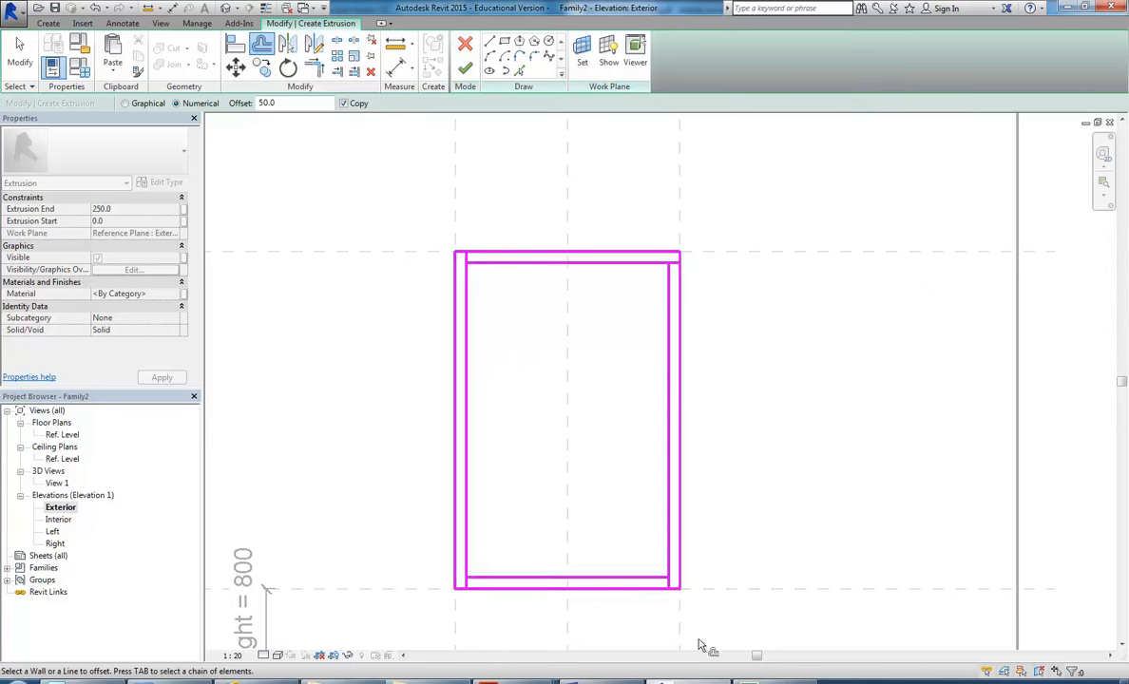
Step: Trim the four inner offset lines to each other so they form a closed rectangle
left_click(314, 68)
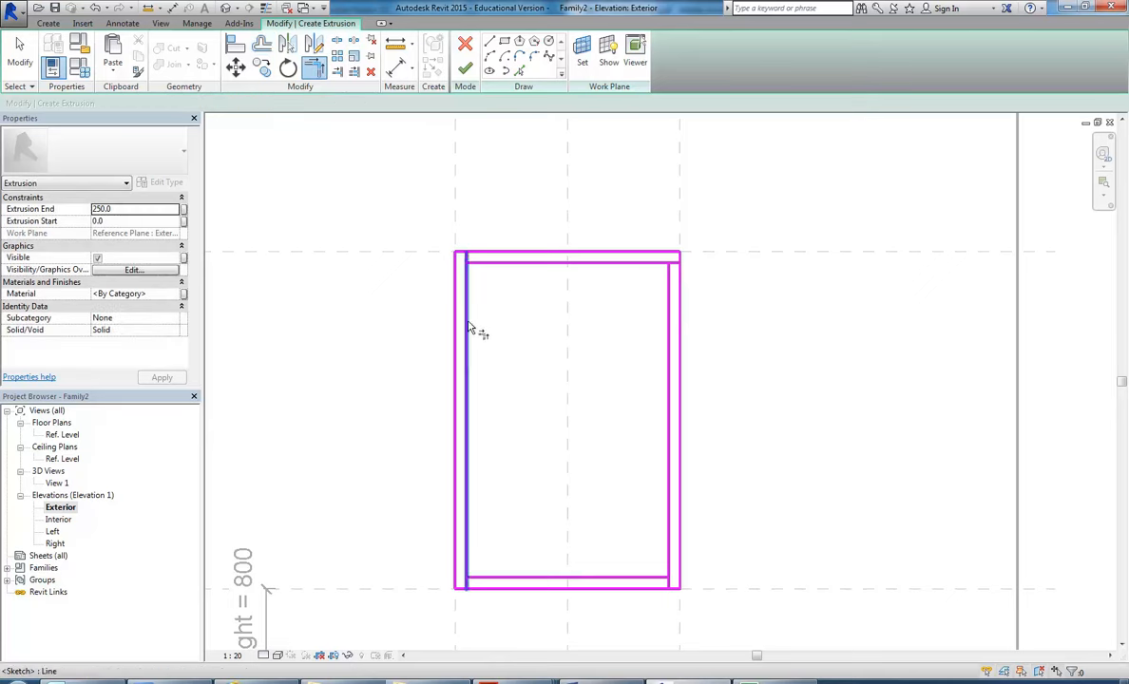
left_click(525, 263)
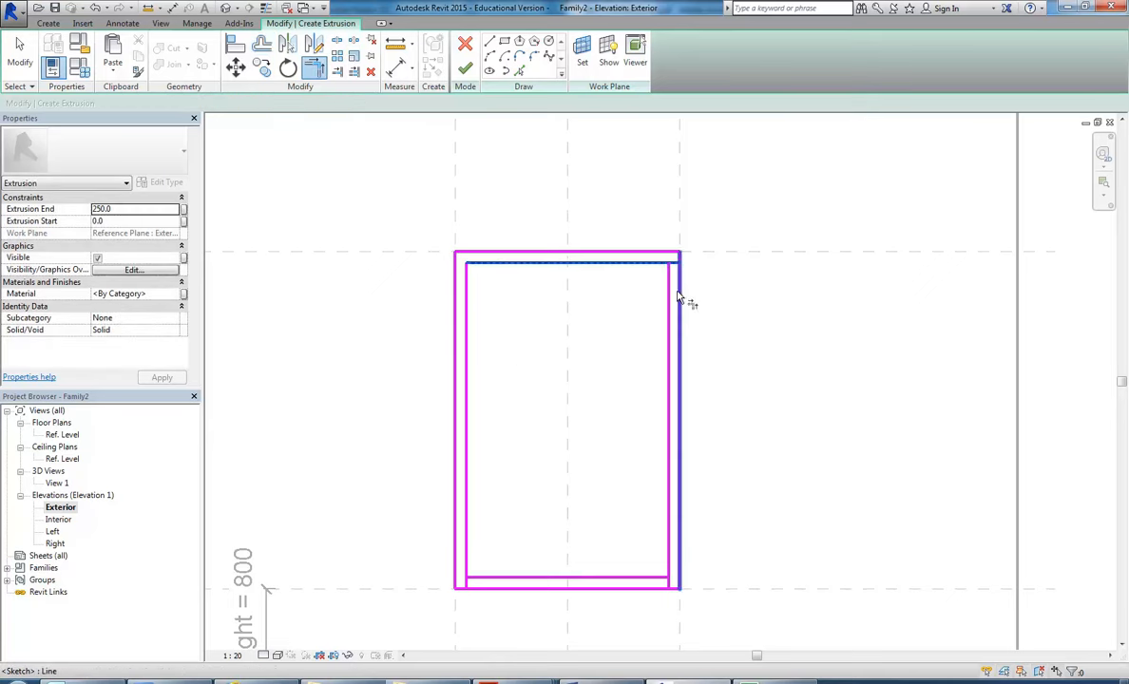
left_click(670, 308)
left_click(668, 545)
left_click(635, 577)
left_click(517, 577)
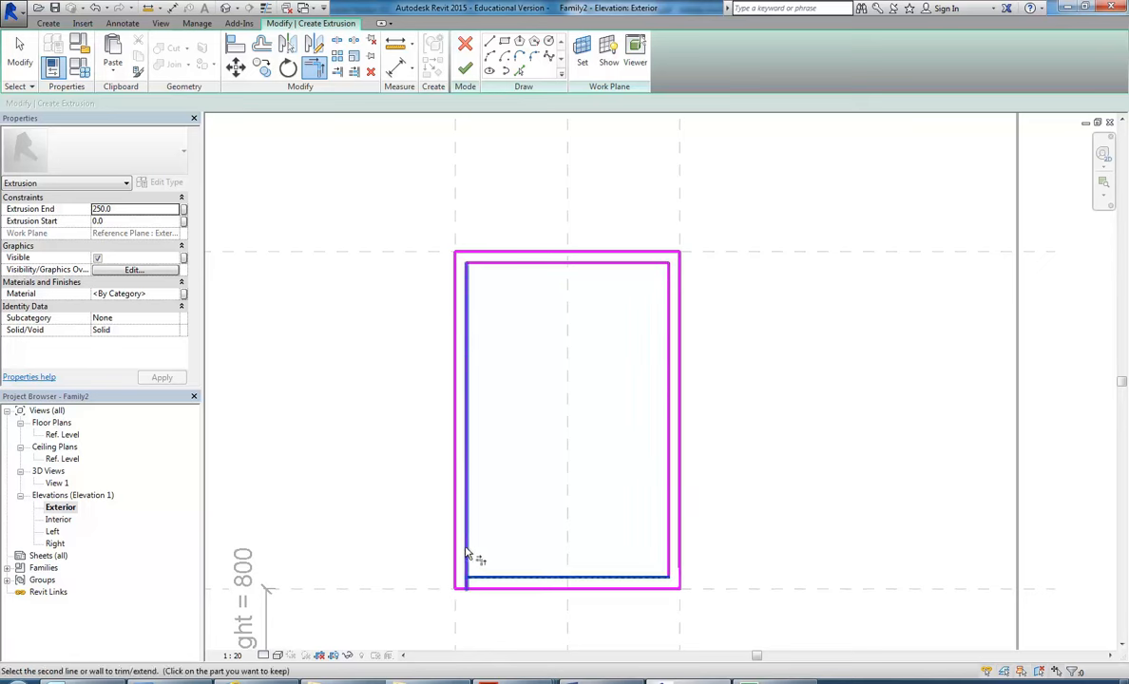
left_click(468, 559)
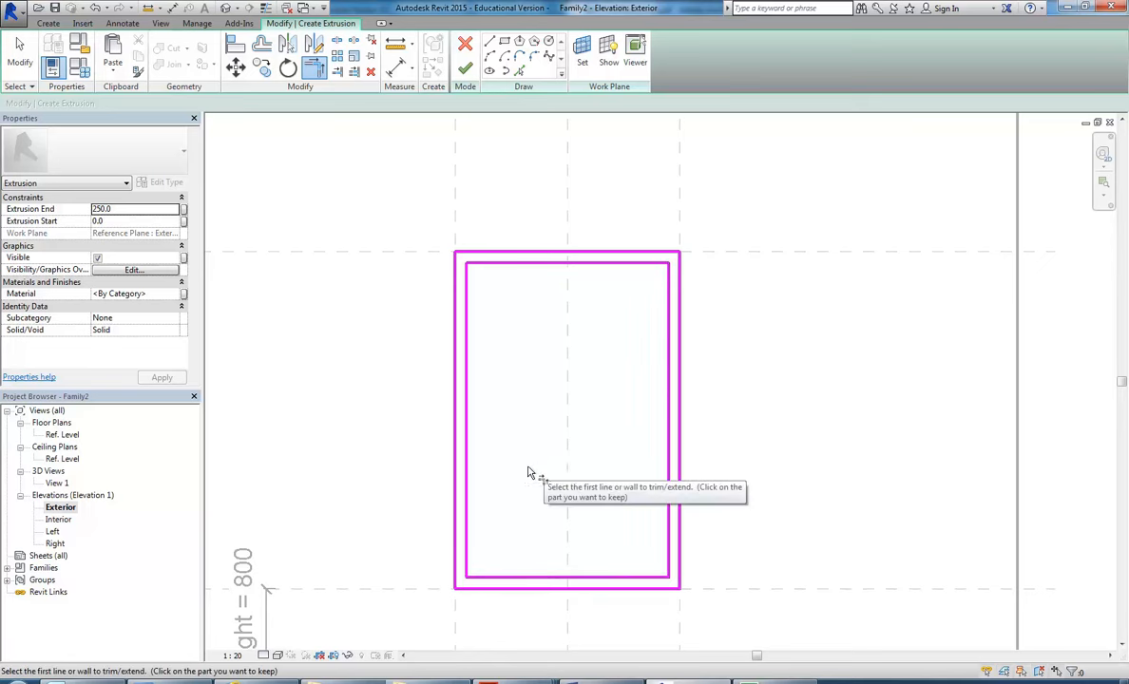
right_click(514, 348)
left_click(524, 356)
right_click(537, 357)
left_click(539, 361)
scroll(549, 370, "down", 1)
middle_click_drag(551, 372, 532, 362)
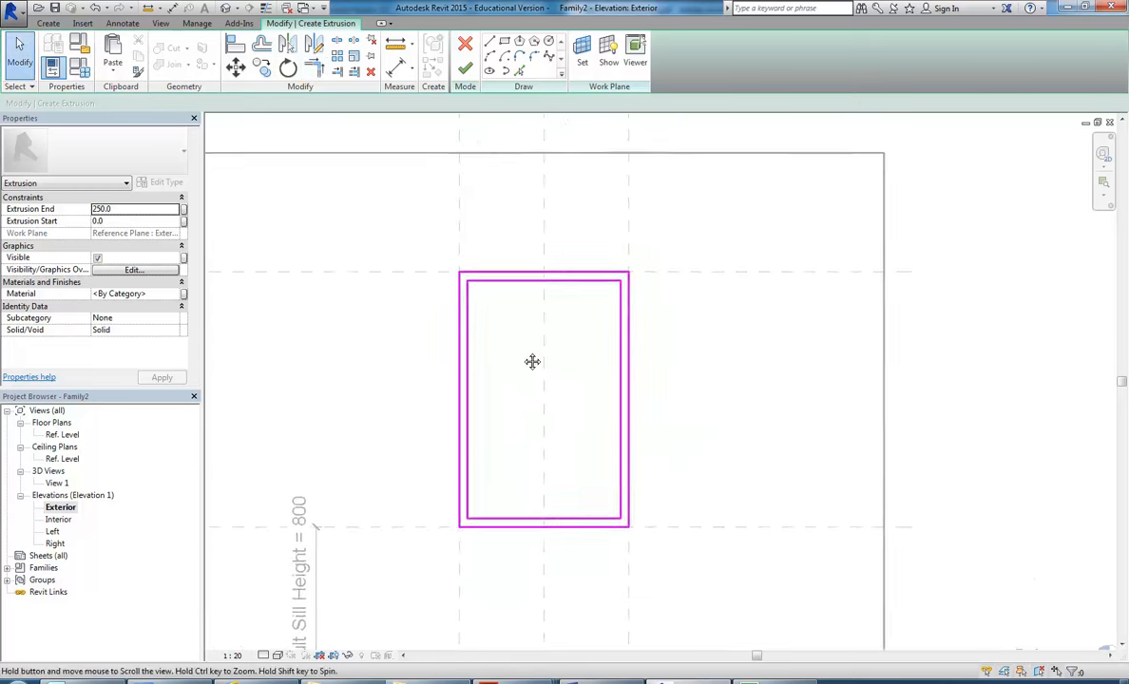
scroll(530, 363, "up", 1)
right_click(509, 355)
left_click(518, 358)
middle_click_drag(507, 358, 514, 379)
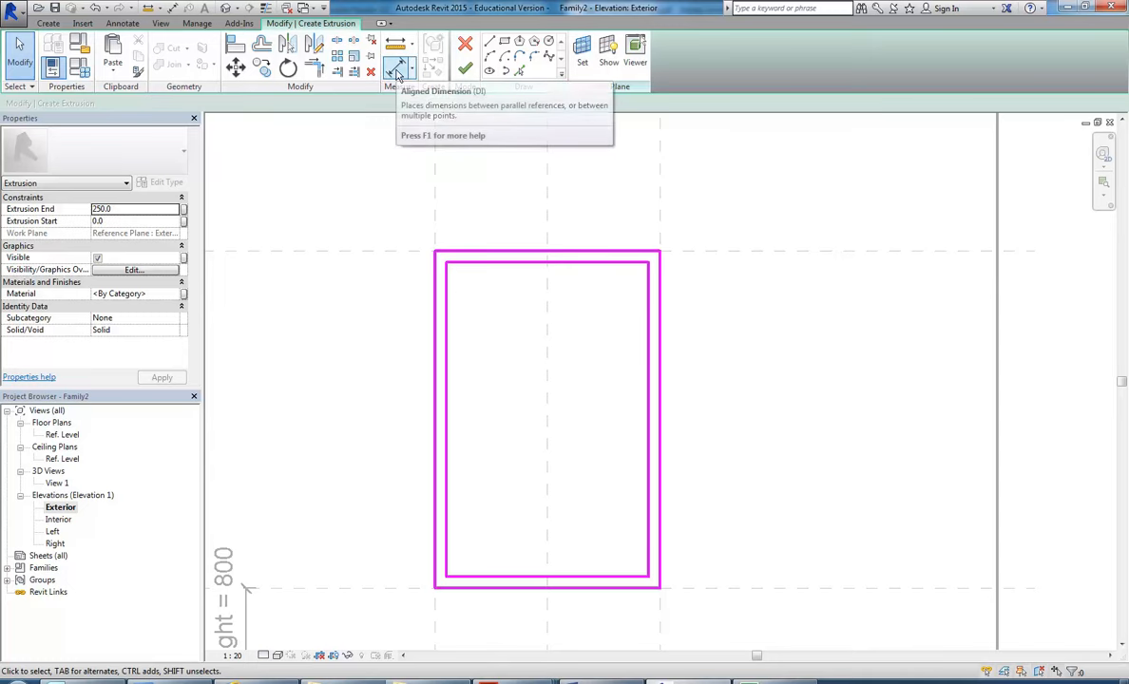
Step: Place aligned dimensions between the outer and inner lines on the frame's left and right sides, locking both
left_click(397, 74)
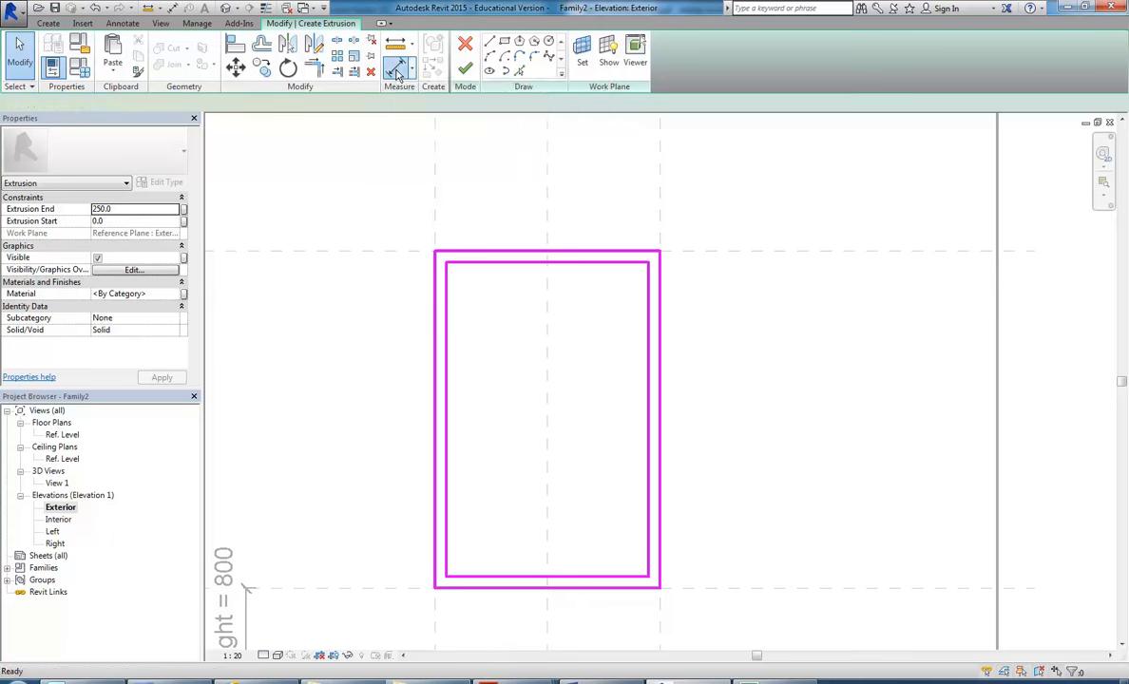
left_click(437, 325)
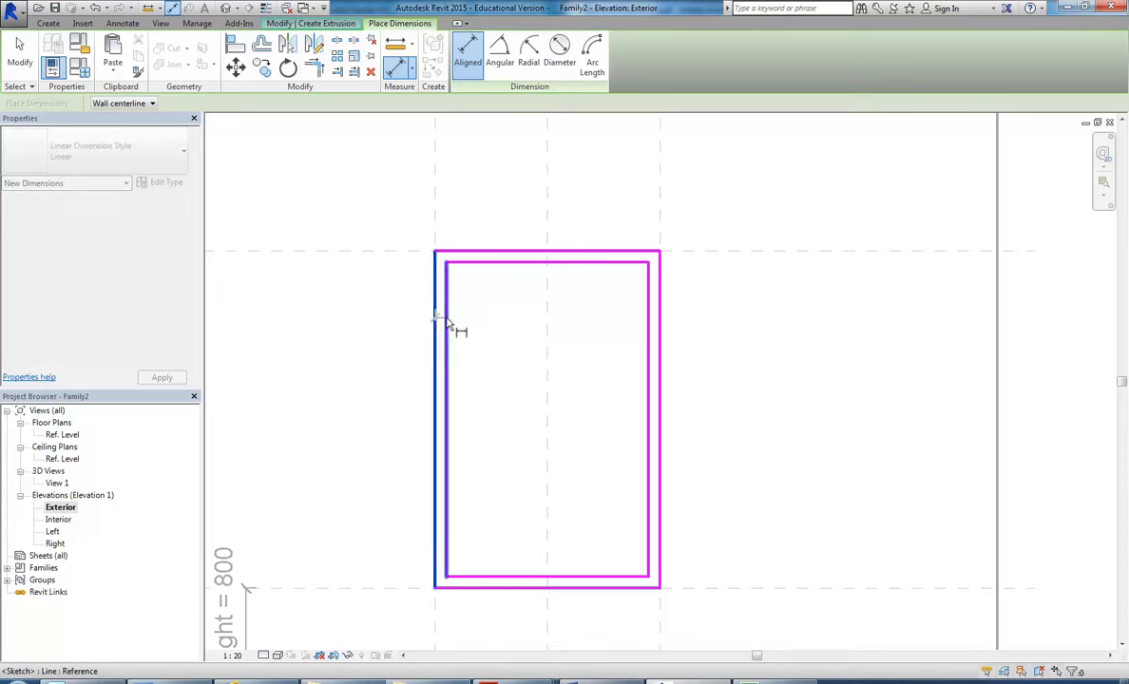
left_click(449, 325)
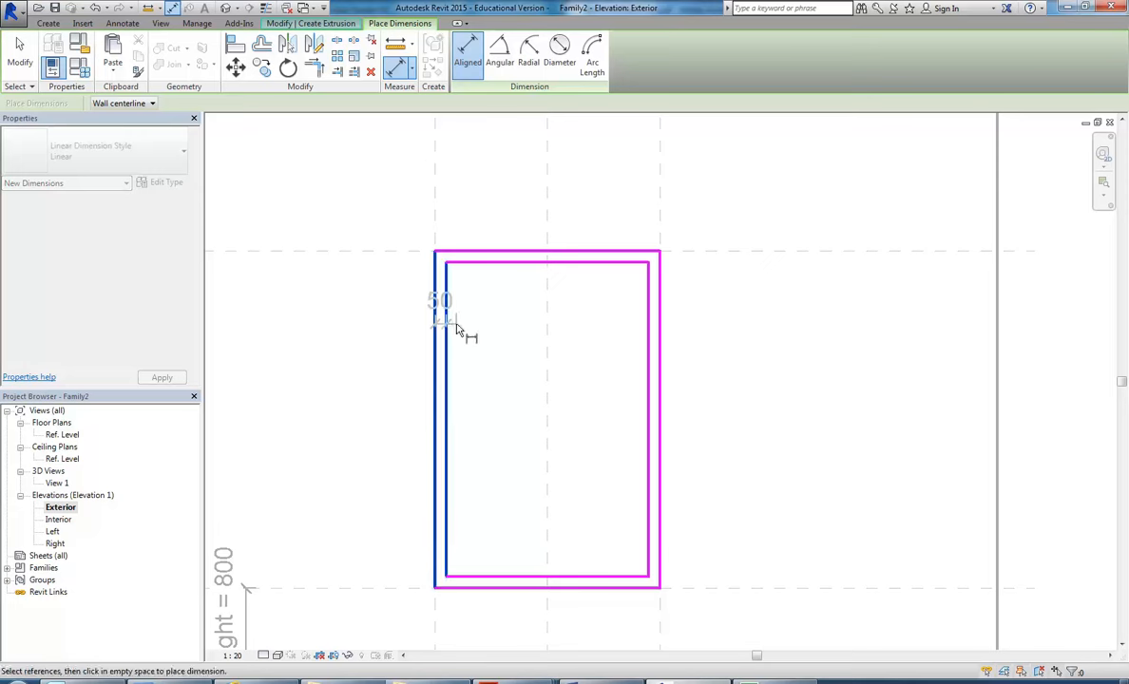
left_click(473, 193)
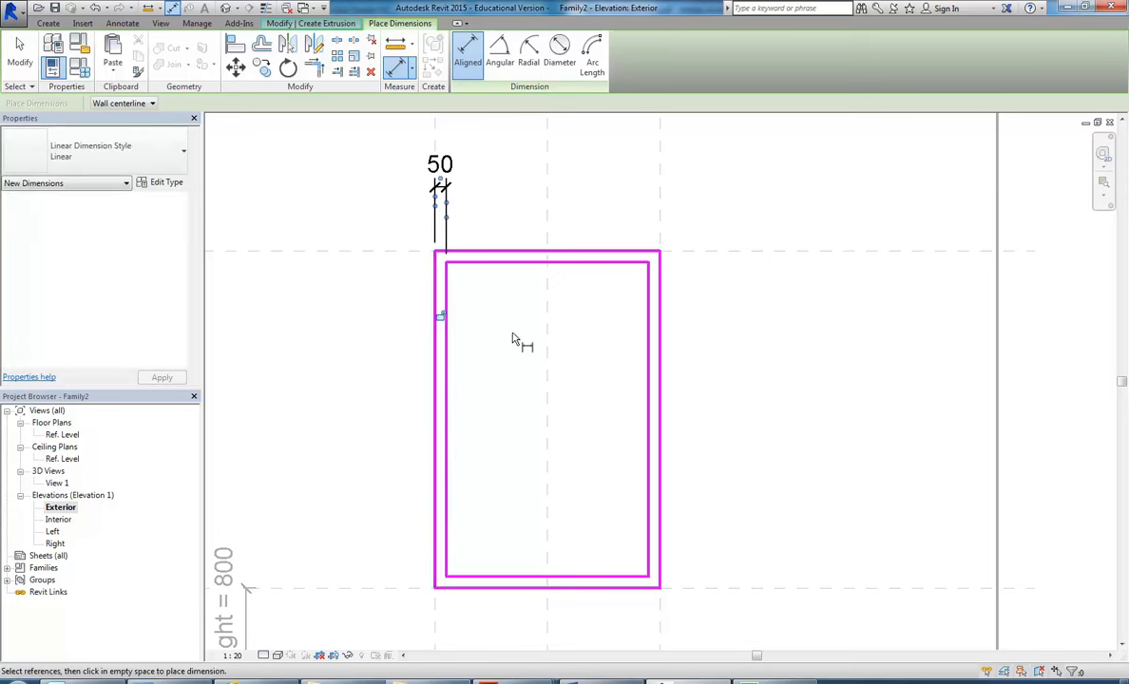
left_click(440, 315)
left_click(651, 388)
left_click(651, 390)
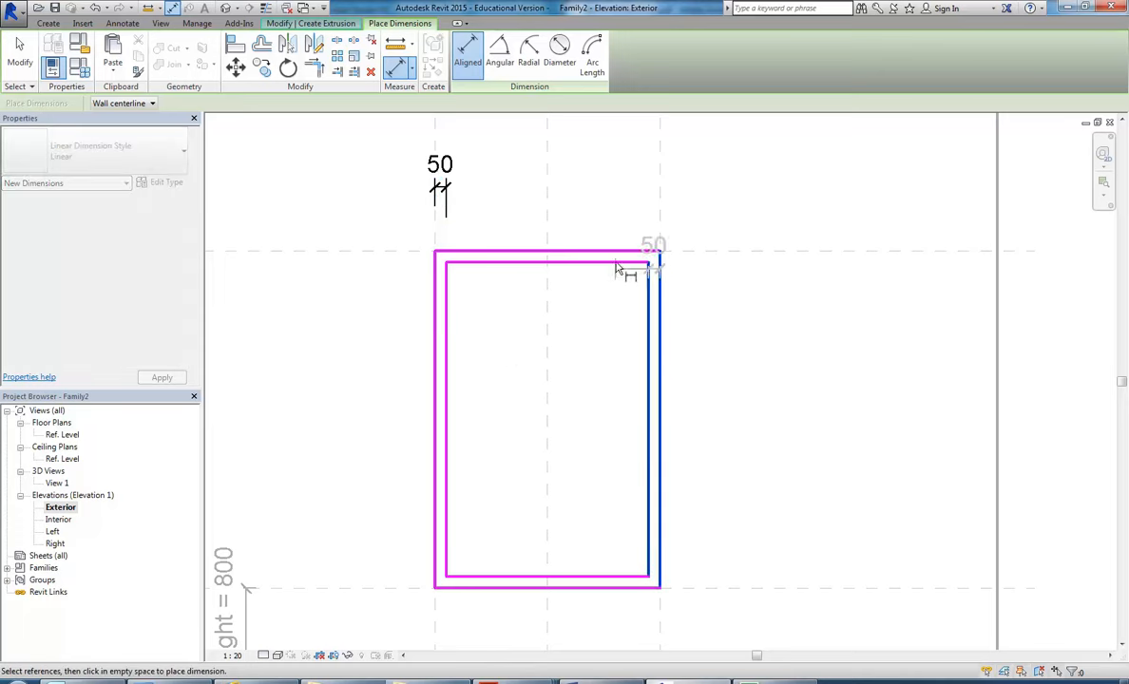
left_click(619, 200)
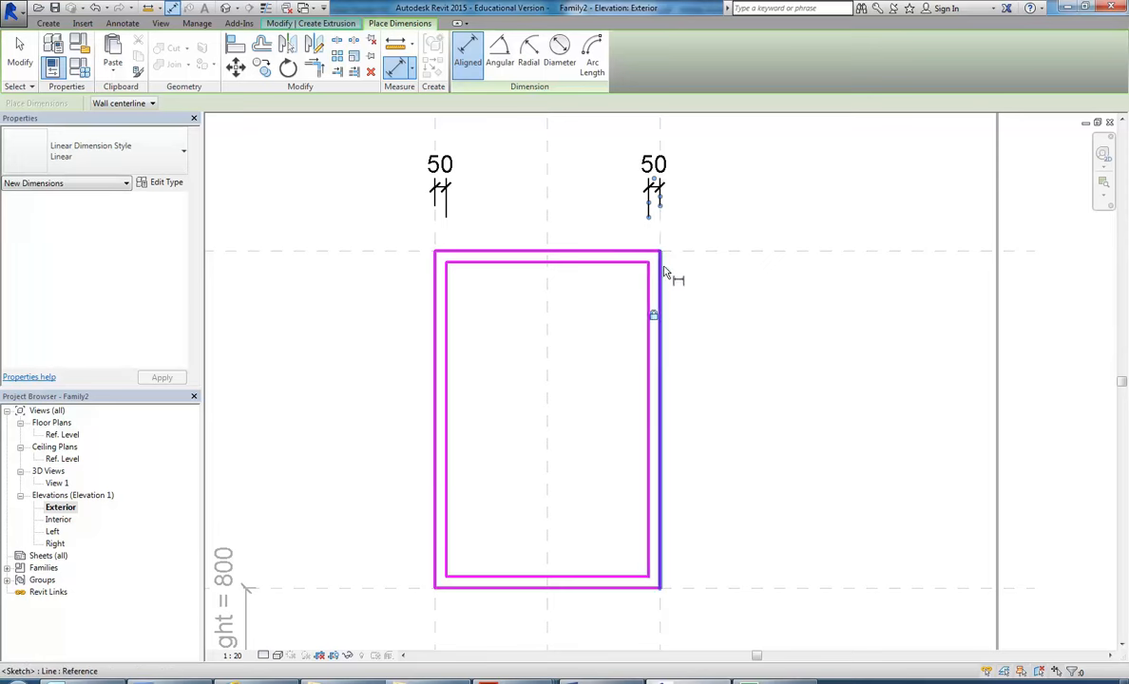
Step: Dimension and lock the spacing between the outer and inner lines at the frame's head and sill, and finish the extrusion sketch
left_click(607, 253)
left_click(609, 264)
left_click(732, 258)
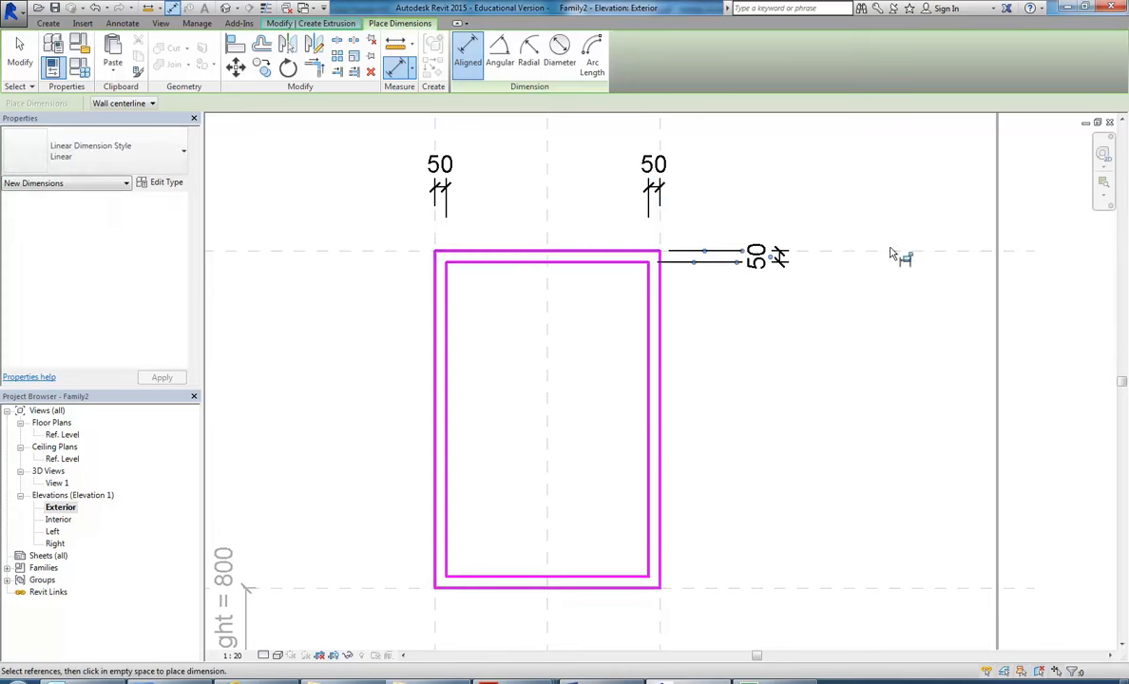
left_click(611, 585)
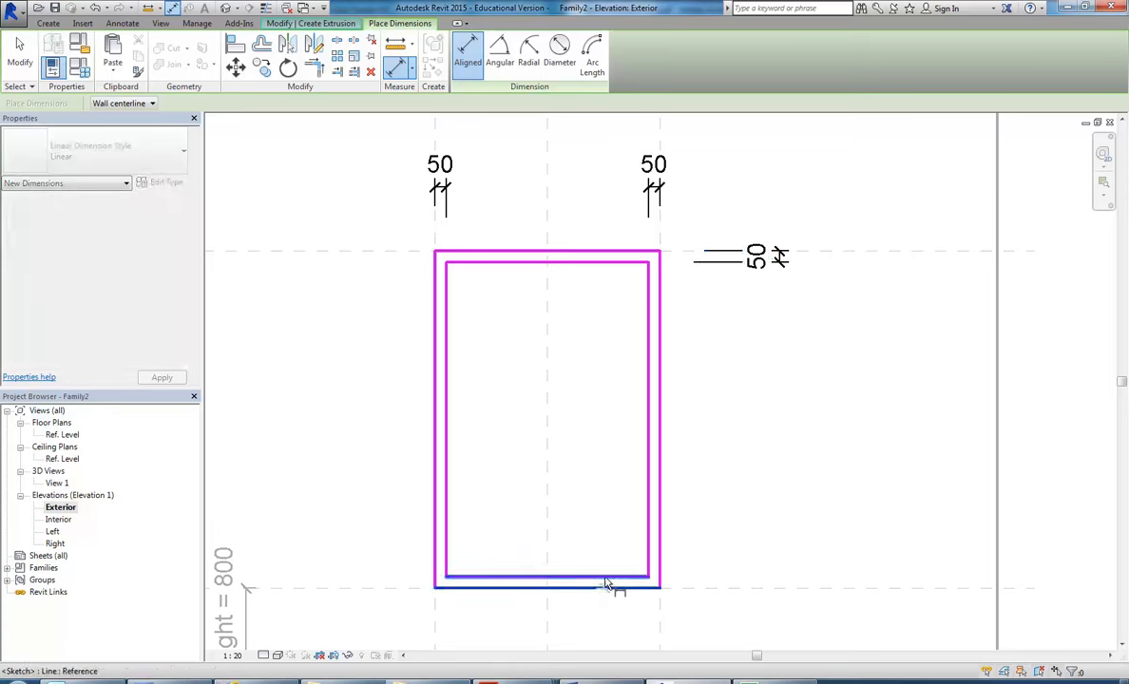
left_click(653, 574)
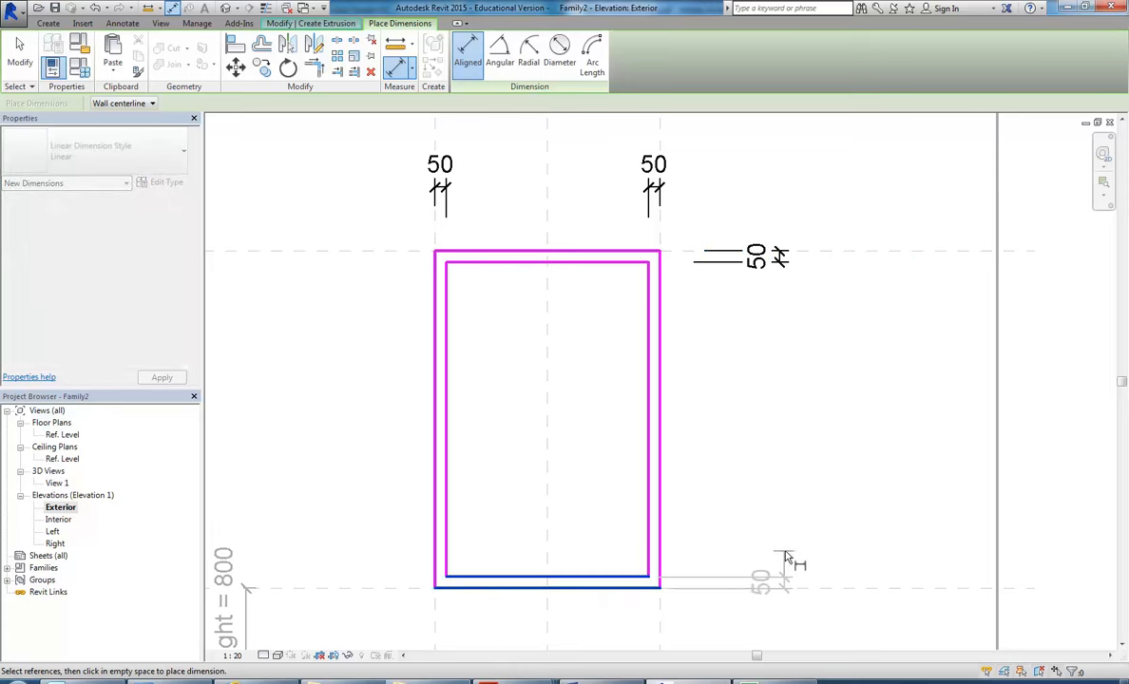
left_click(779, 561)
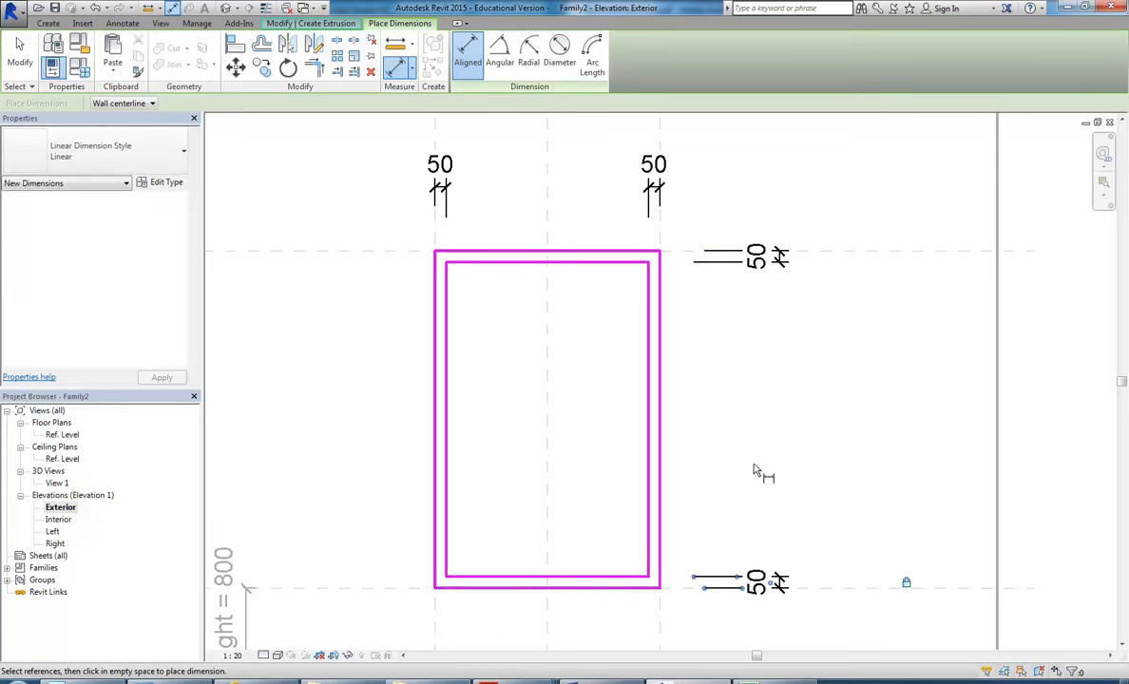
key("Escape")
key("Escape")
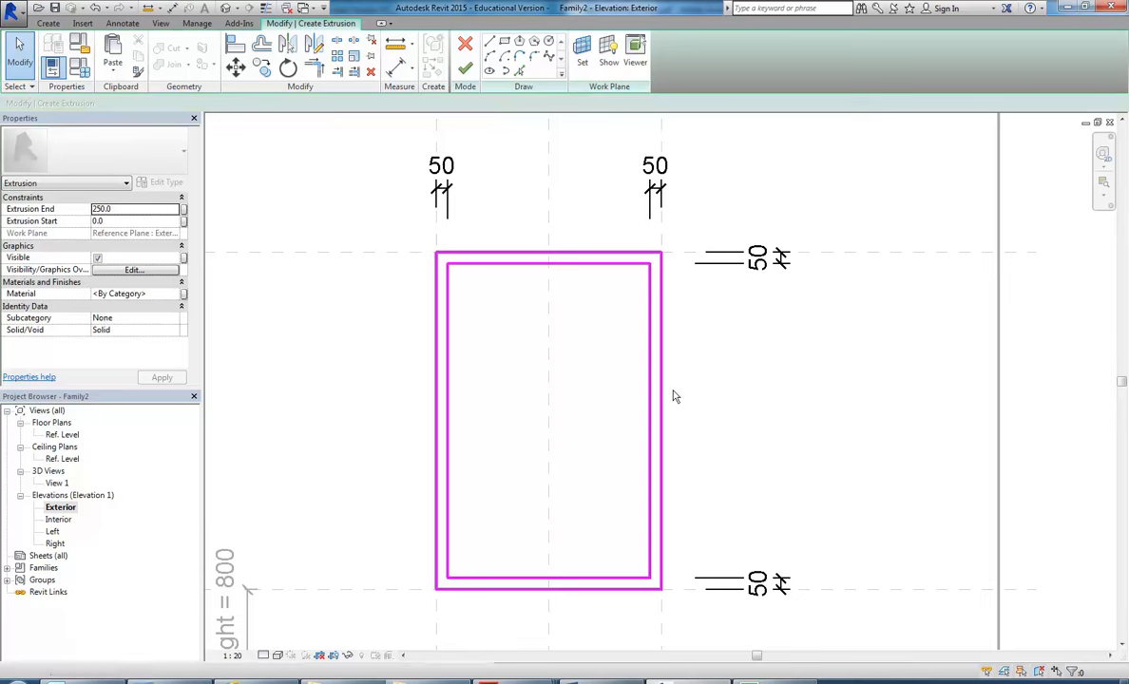
left_click(464, 68)
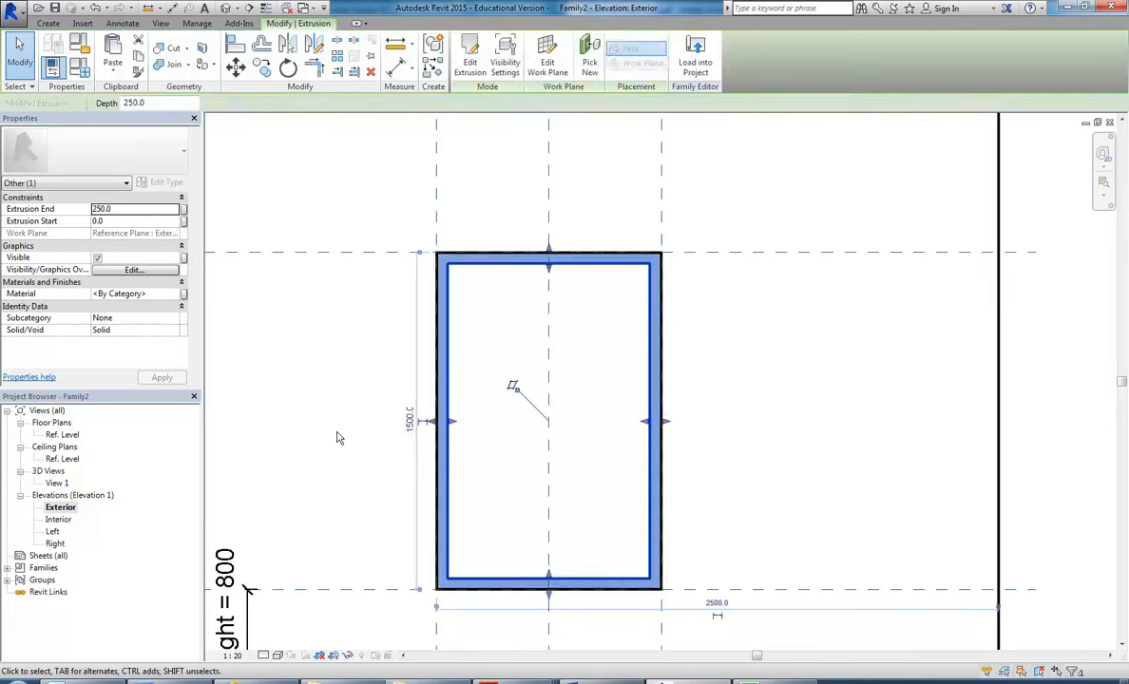
Step: Open the Ref. Level floor plan and examine how the frame extrusion sits relative to the wall thickness
left_click(388, 428)
double_click(61, 436)
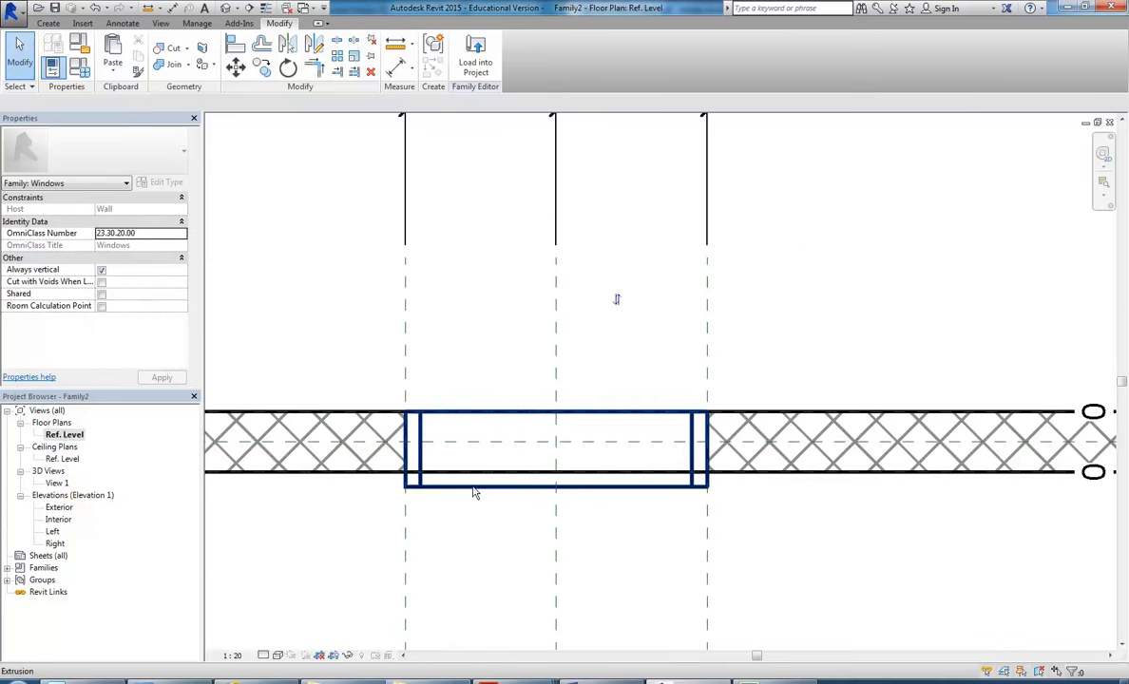
scroll(483, 442, "up", 1)
scroll(532, 438, "down", 2)
left_click(494, 422)
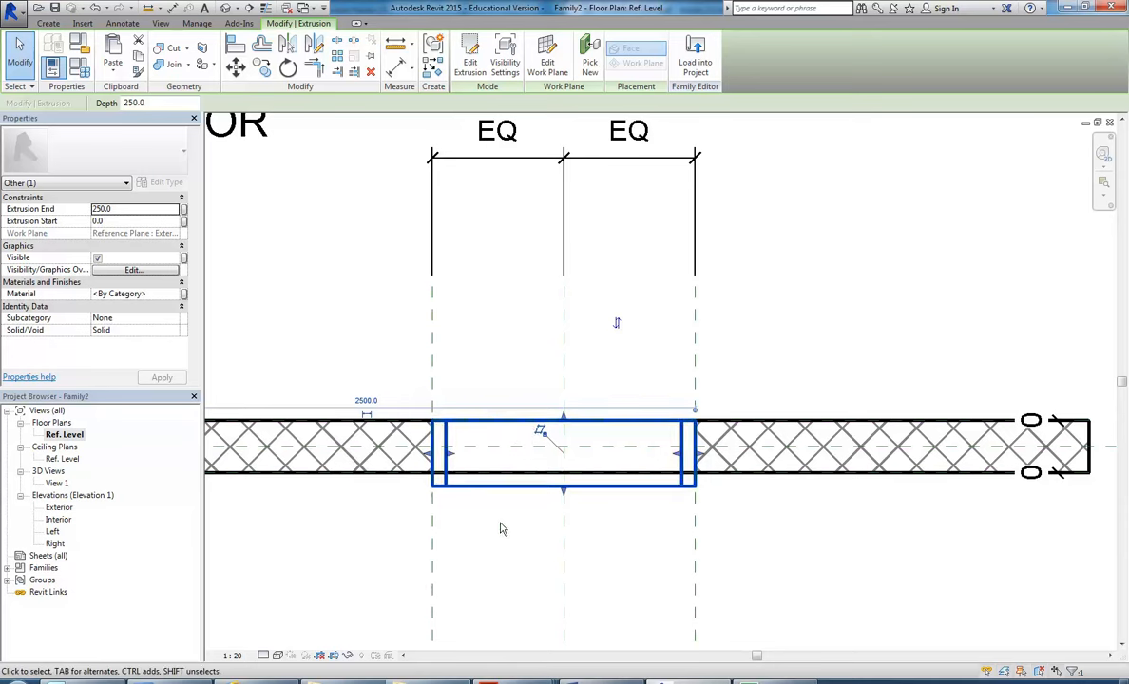
key("Escape")
scroll(491, 443, "up", 2)
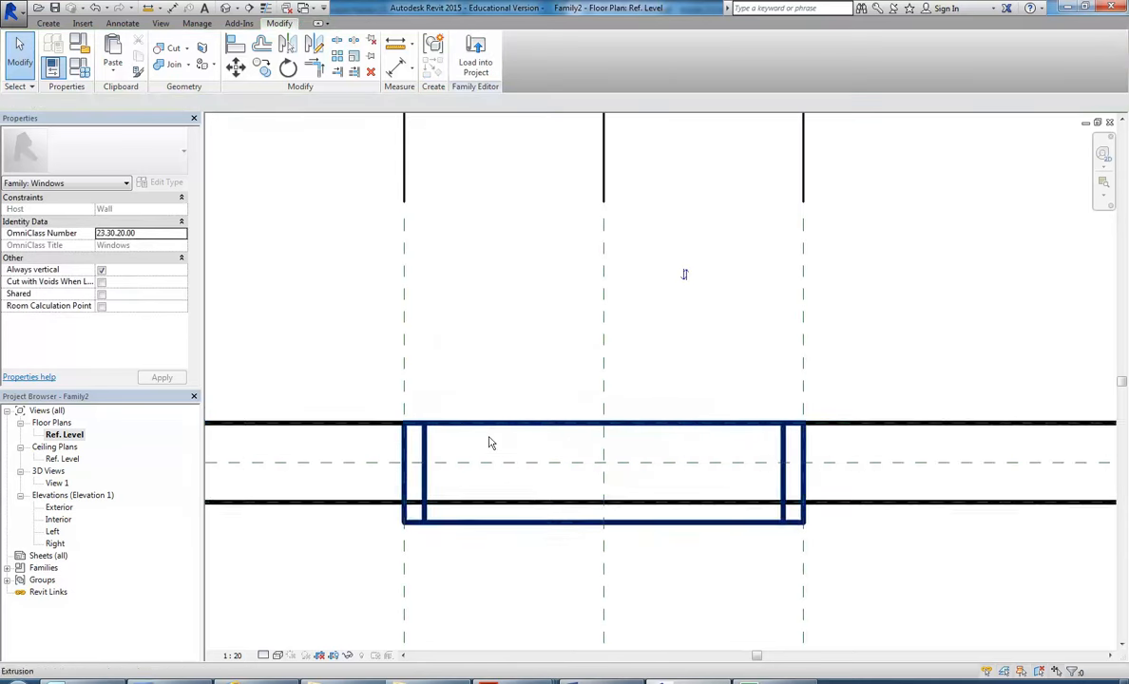
left_click(506, 526)
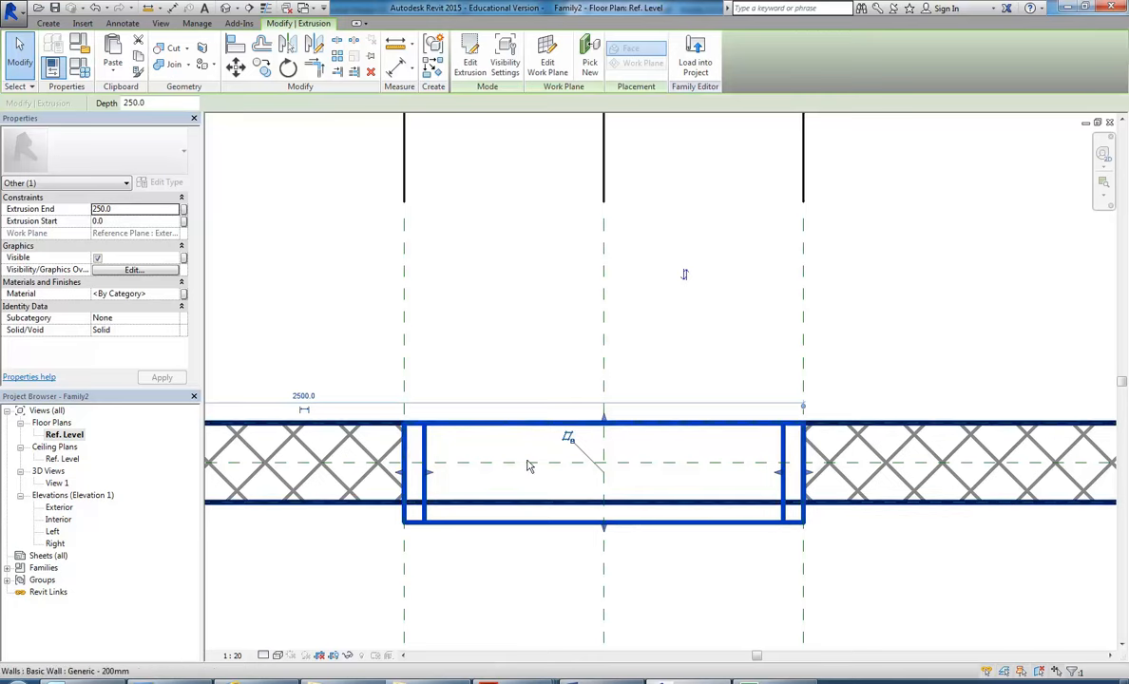
scroll(509, 532, "down", 1)
middle_click_drag(509, 532, 534, 487)
left_click(525, 511)
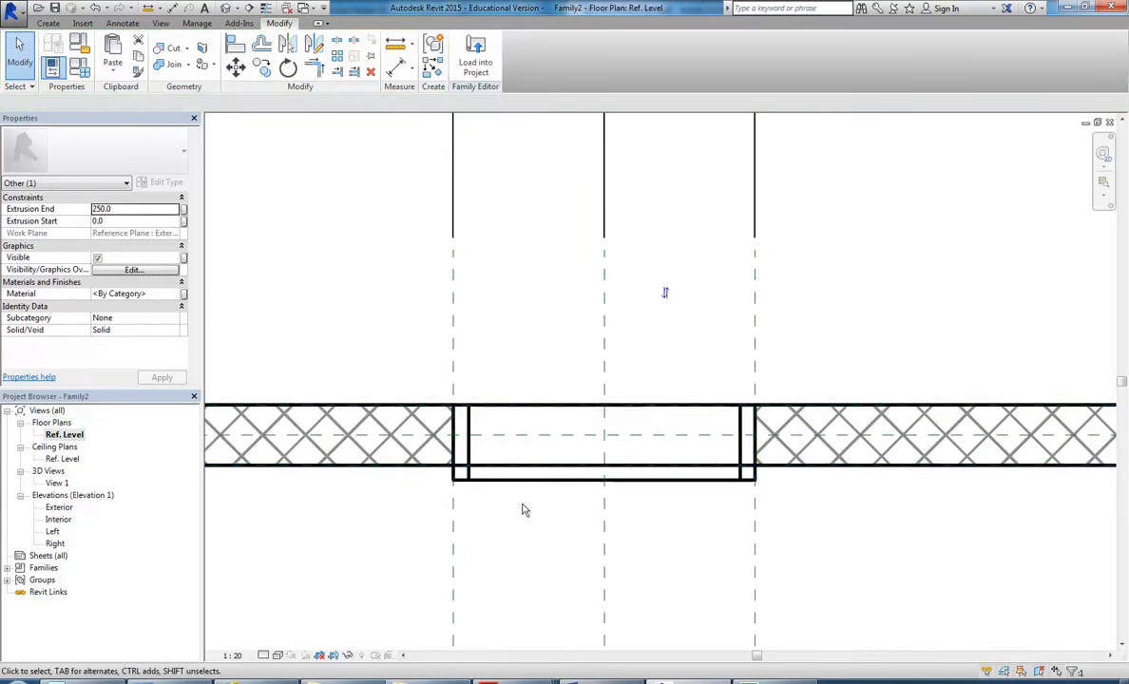
scroll(542, 437, "down", 3)
scroll(550, 433, "up", 1)
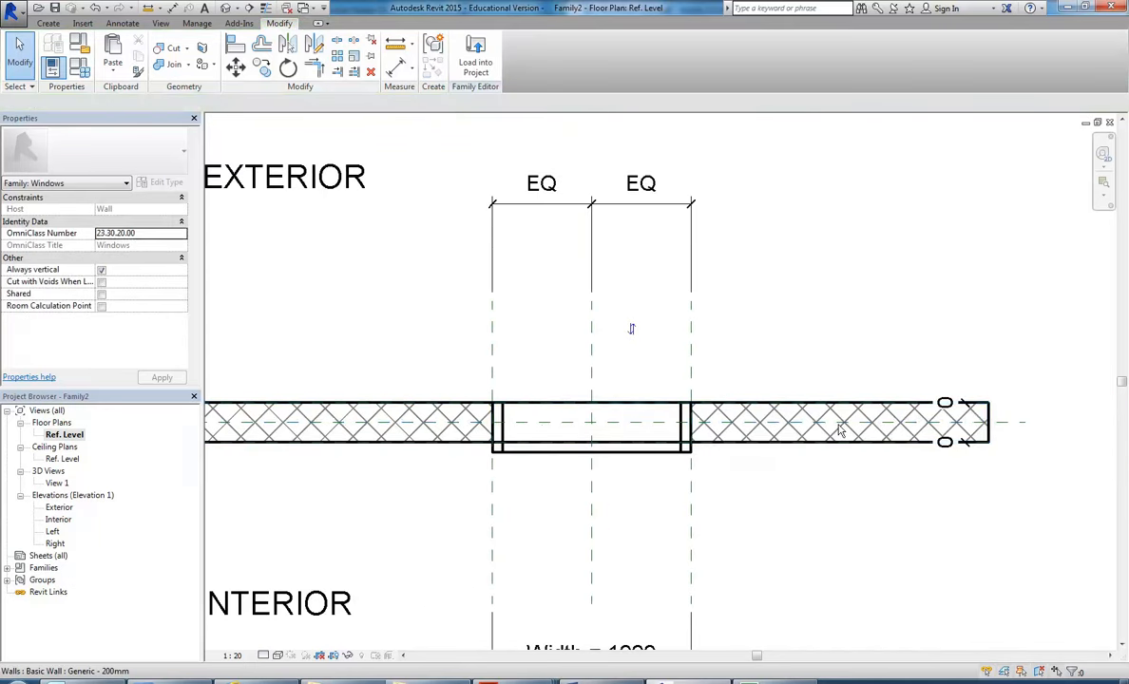
Step: Inspect the reference plane running along the middle of the wall's thickness to read its name
left_click(1003, 424)
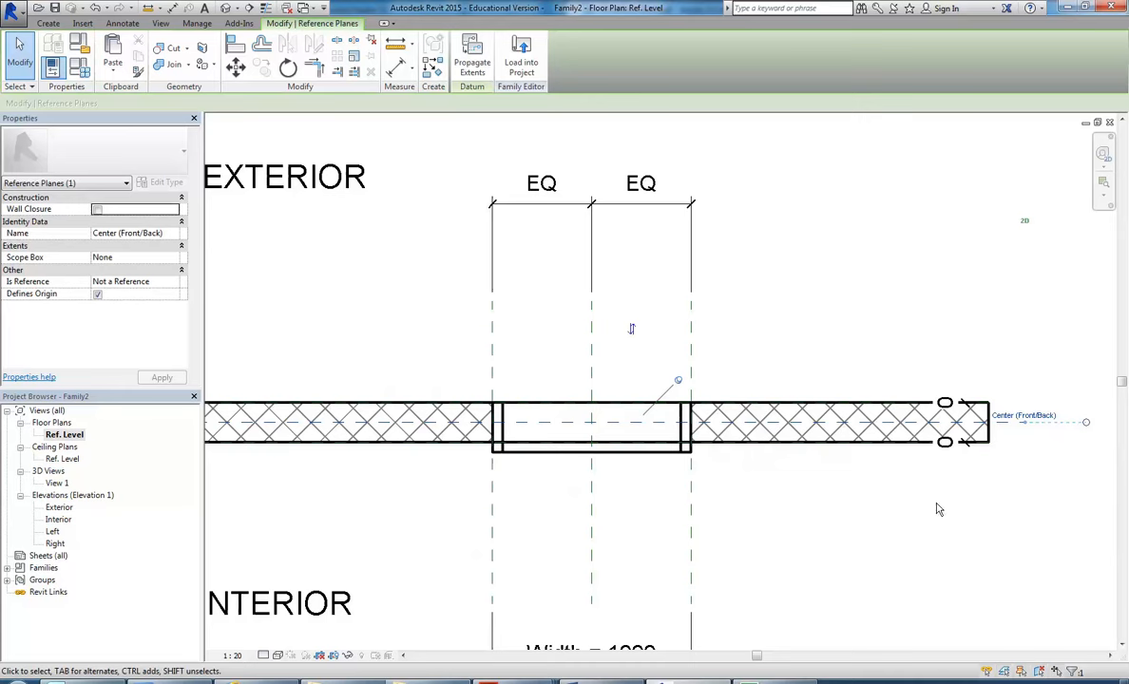
middle_click_drag(944, 510, 887, 494)
scroll(974, 427, "up", 2)
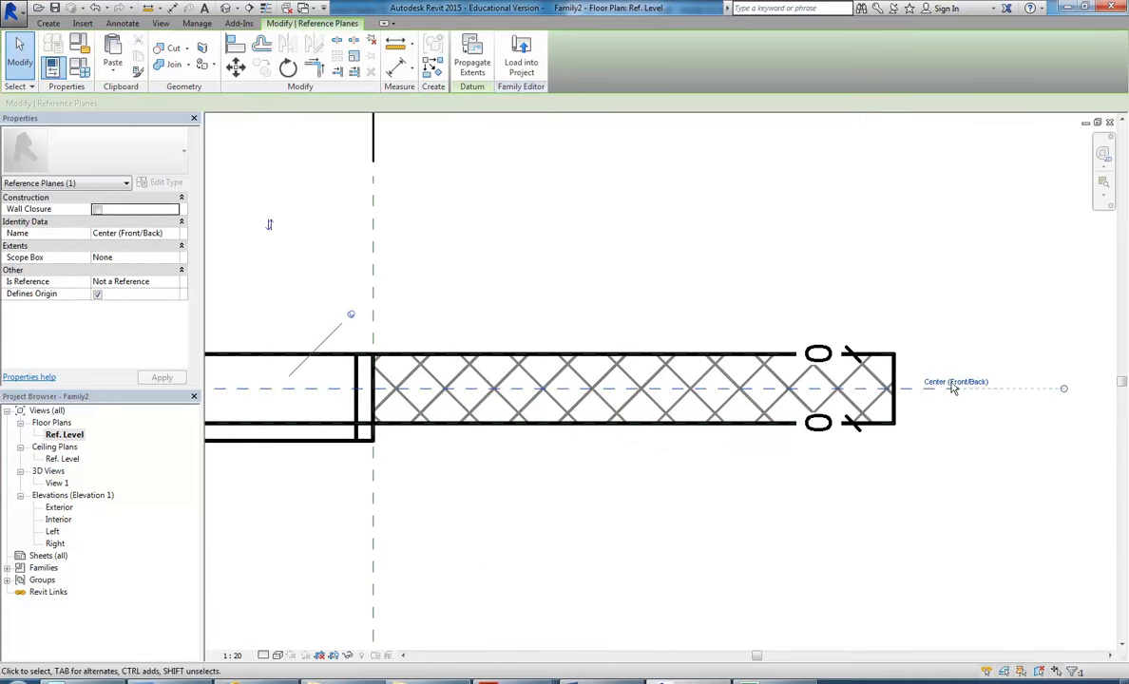
left_click(890, 464)
scroll(732, 466, "down", 2)
middle_click_drag(631, 467, 833, 462)
scroll(609, 440, "up", 2)
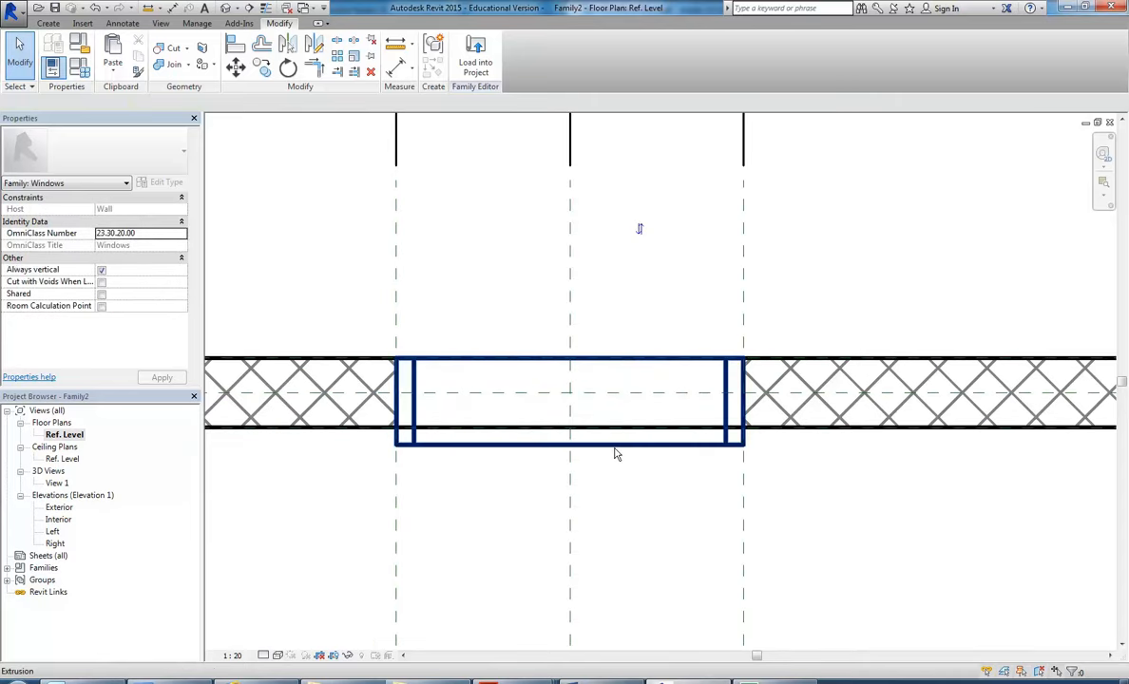
Step: Change the frame extrusion's work plane to Reference Plane : Center (Front/Back)
left_click(615, 454)
middle_click_drag(648, 507, 655, 550)
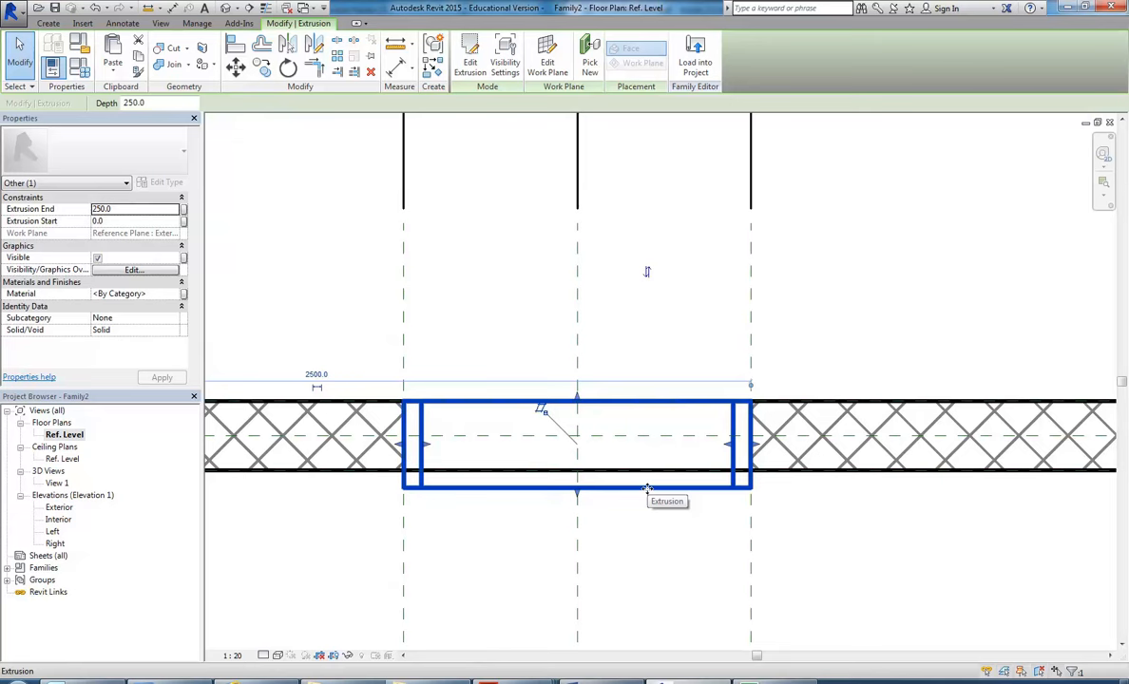
scroll(511, 211, "down", 1)
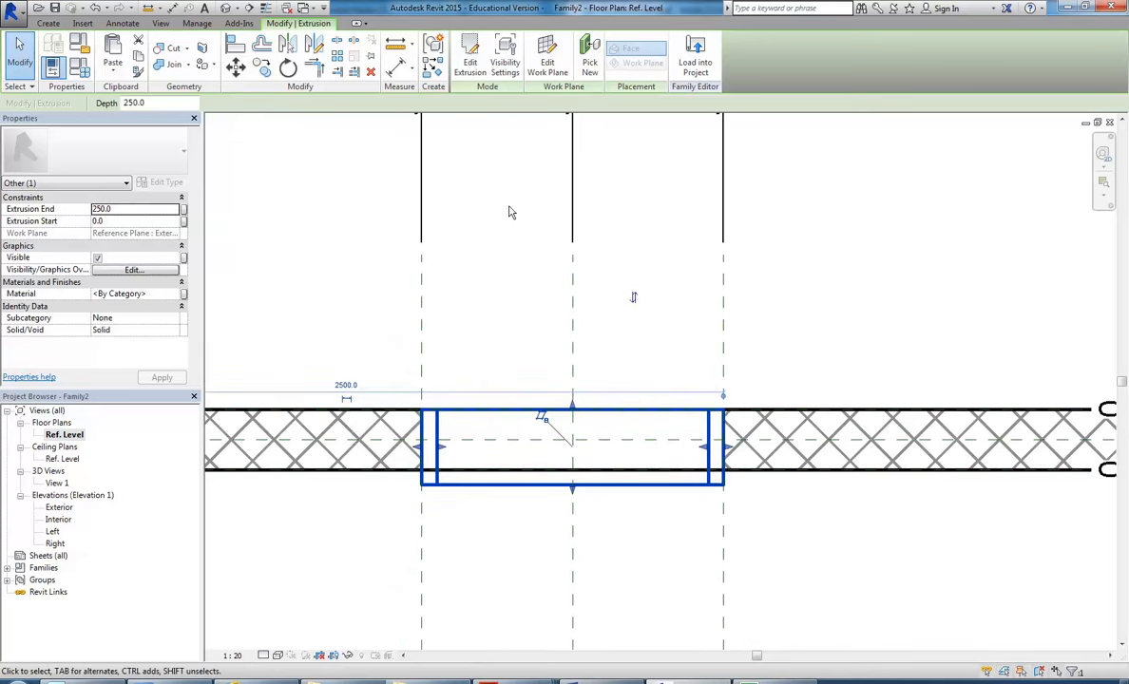
left_click(547, 67)
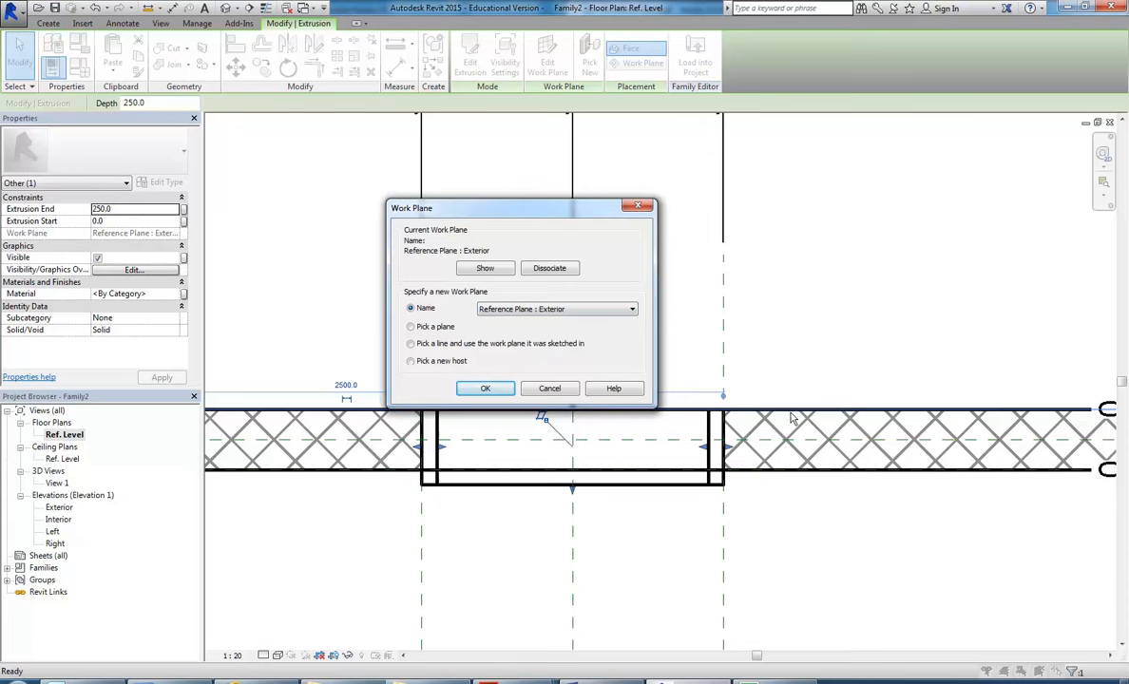
left_click(550, 309)
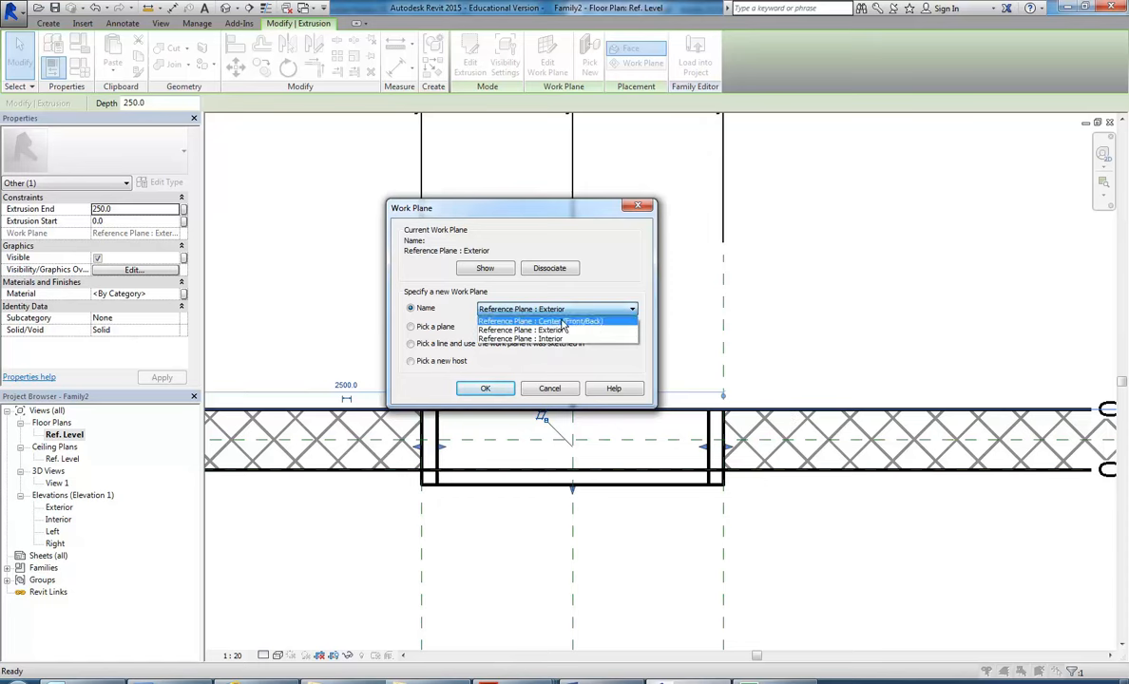
left_click(565, 324)
left_click(484, 388)
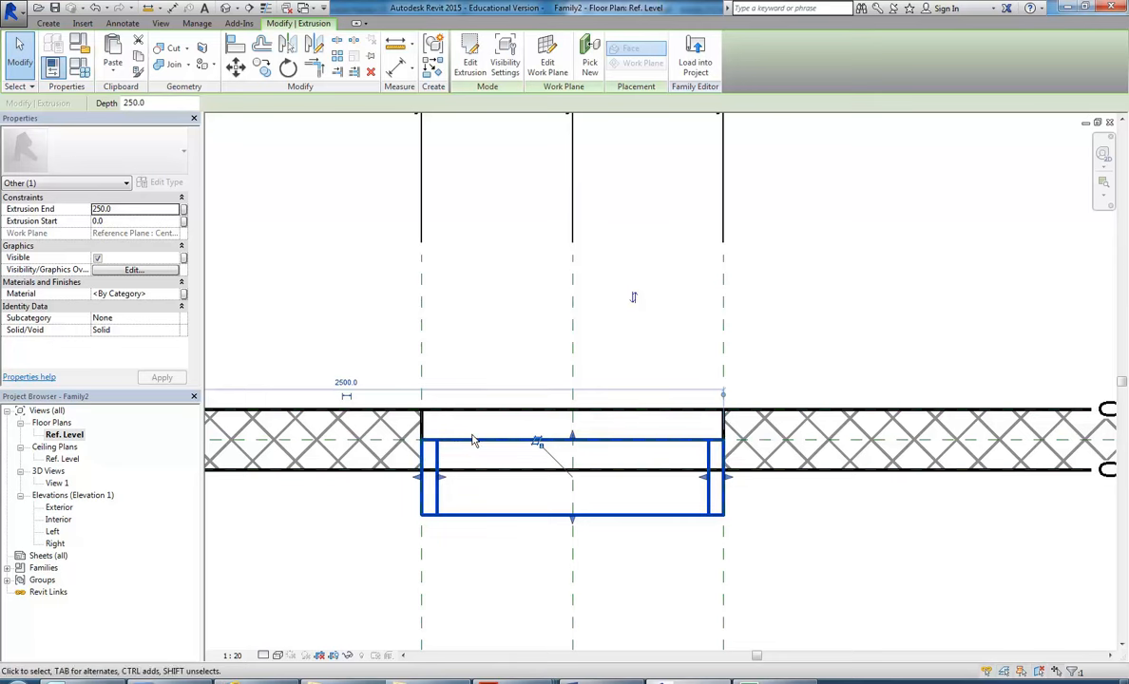
Step: Set the frame's extrusion start to -50 and extrusion end to 50
middle_click_drag(496, 370, 492, 367)
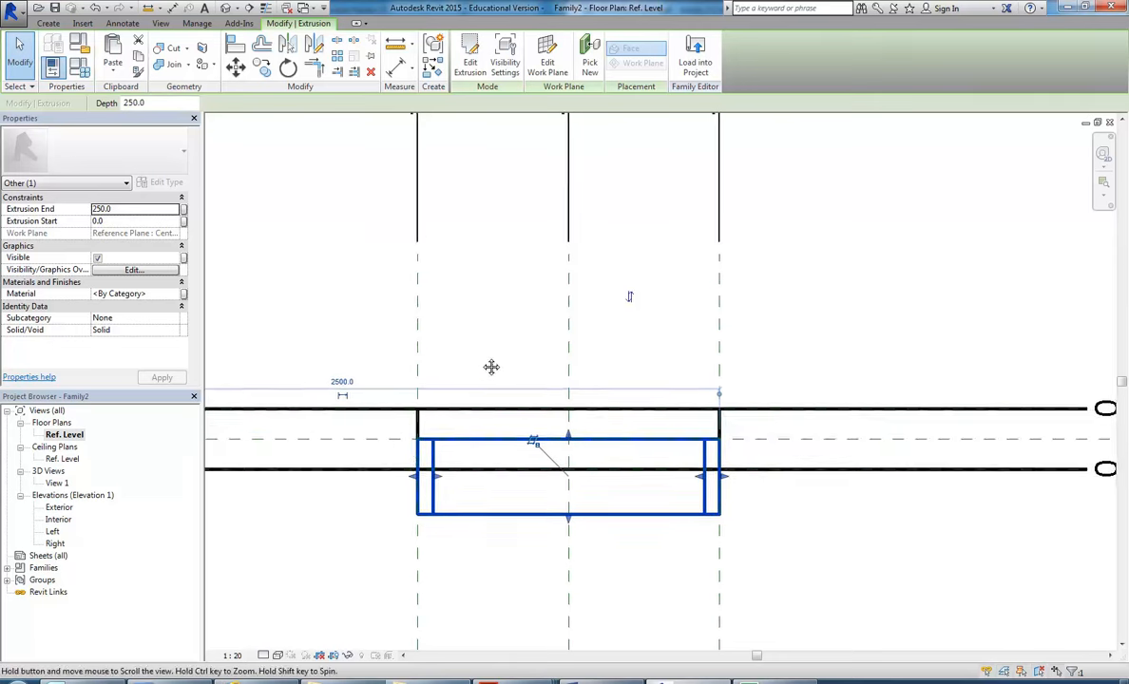
left_click(128, 221)
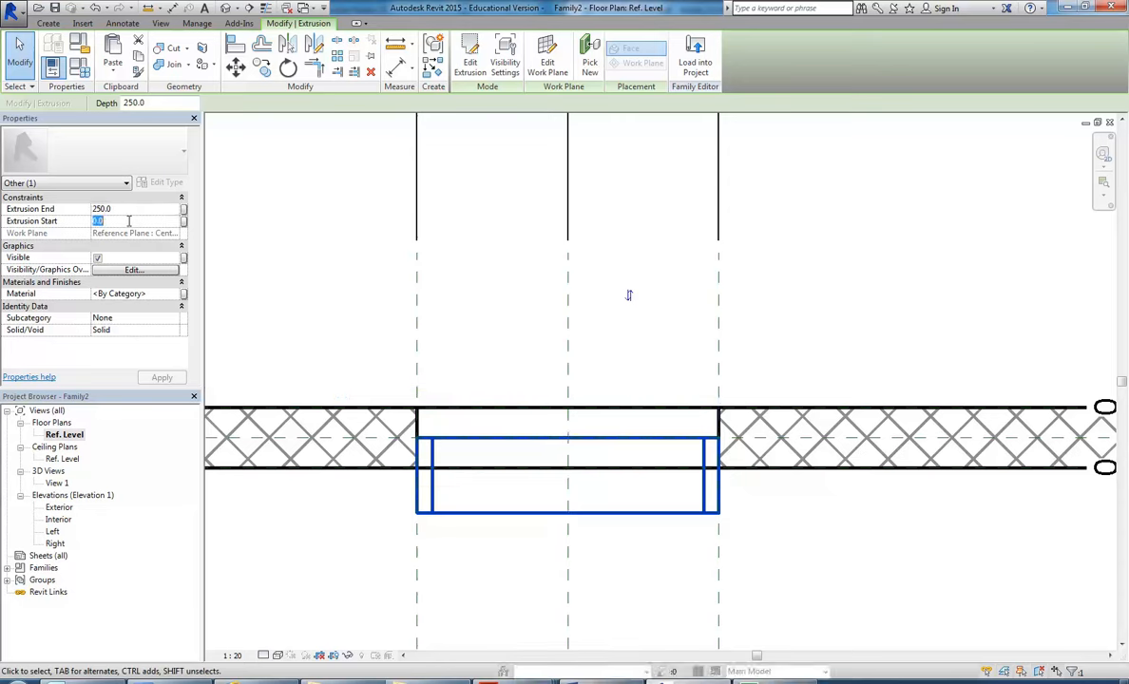
type("-50")
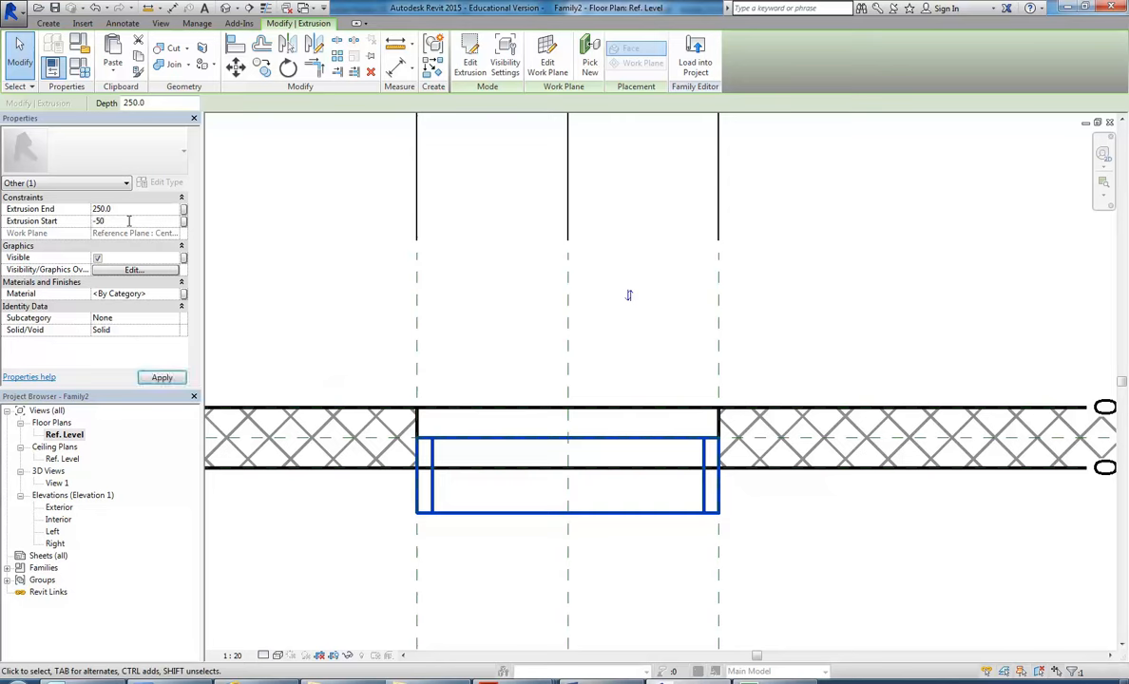
left_click(127, 208)
type("50")
key("Return")
scroll(484, 428, "up", 3)
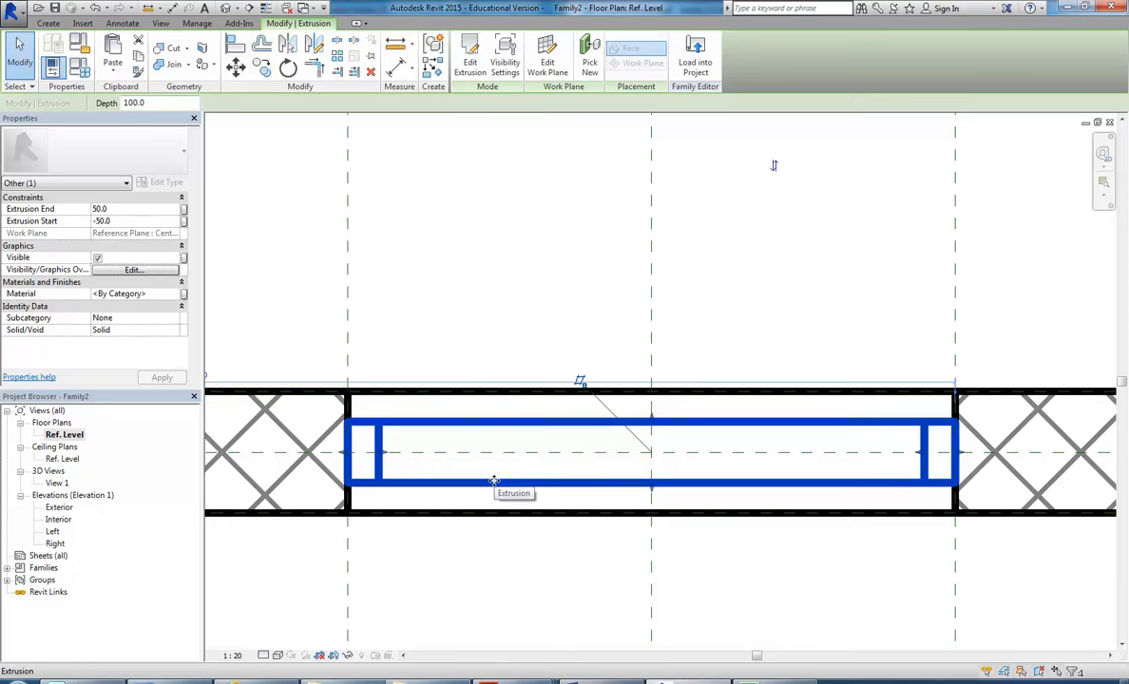
Step: Open 3D View 1 and examine the frame within the wall opening from an angle
left_click(415, 297)
double_click(55, 483)
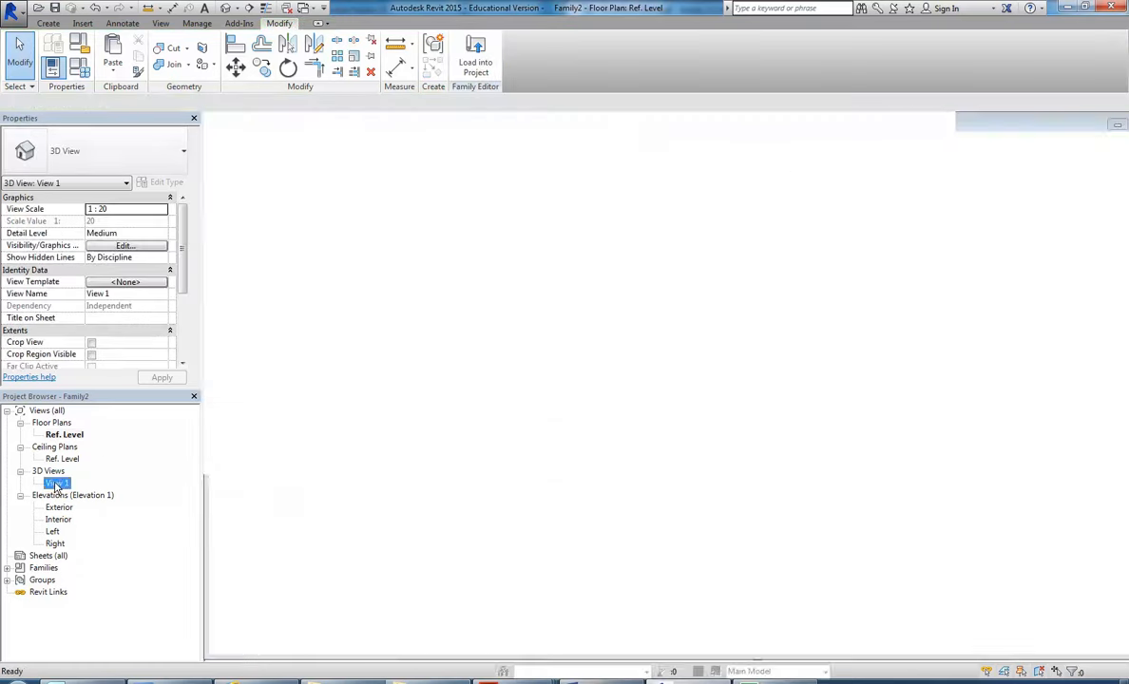
middle_click_drag(519, 393, 610, 358, "shift")
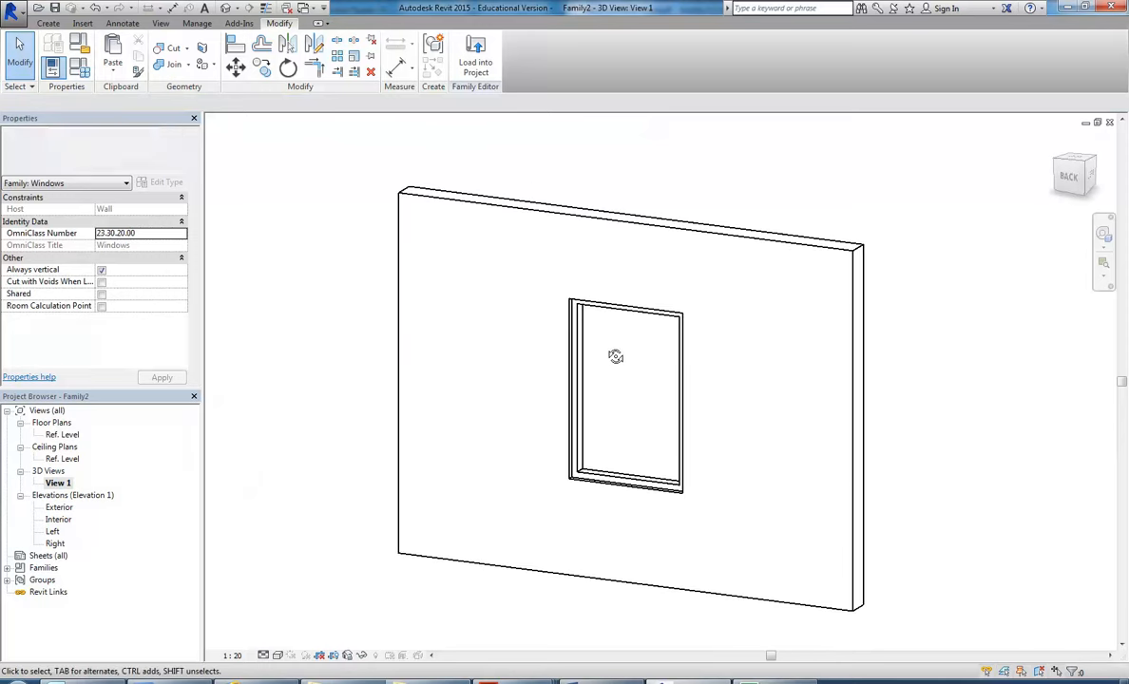
scroll(599, 376, "up", 2)
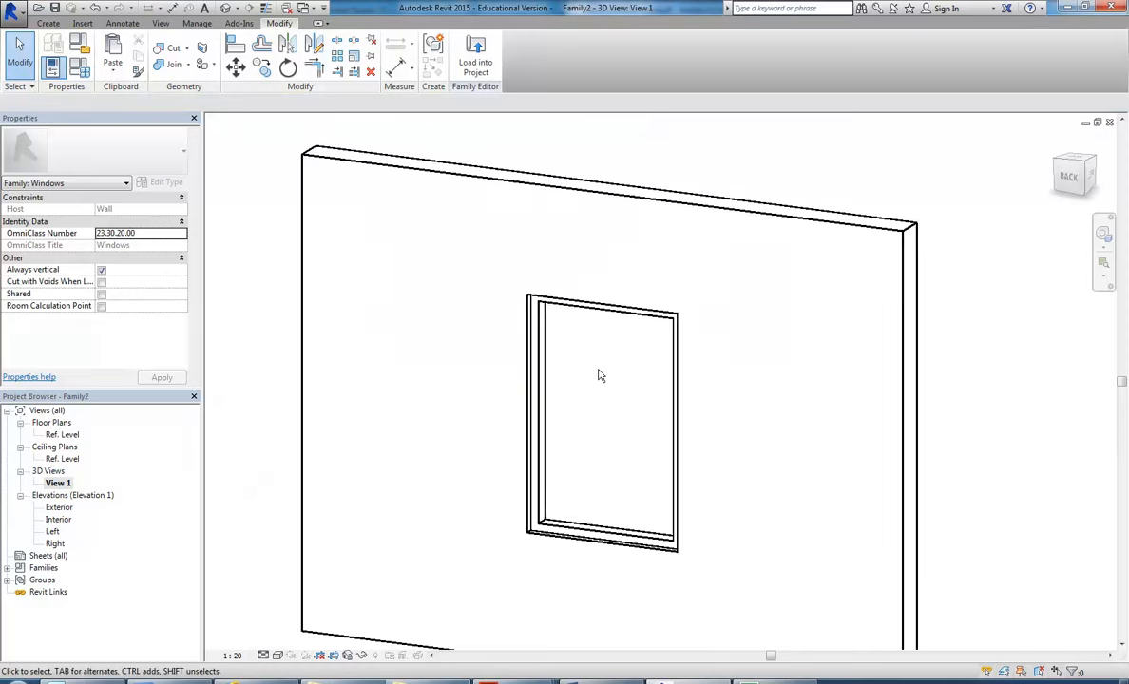
left_click(84, 71)
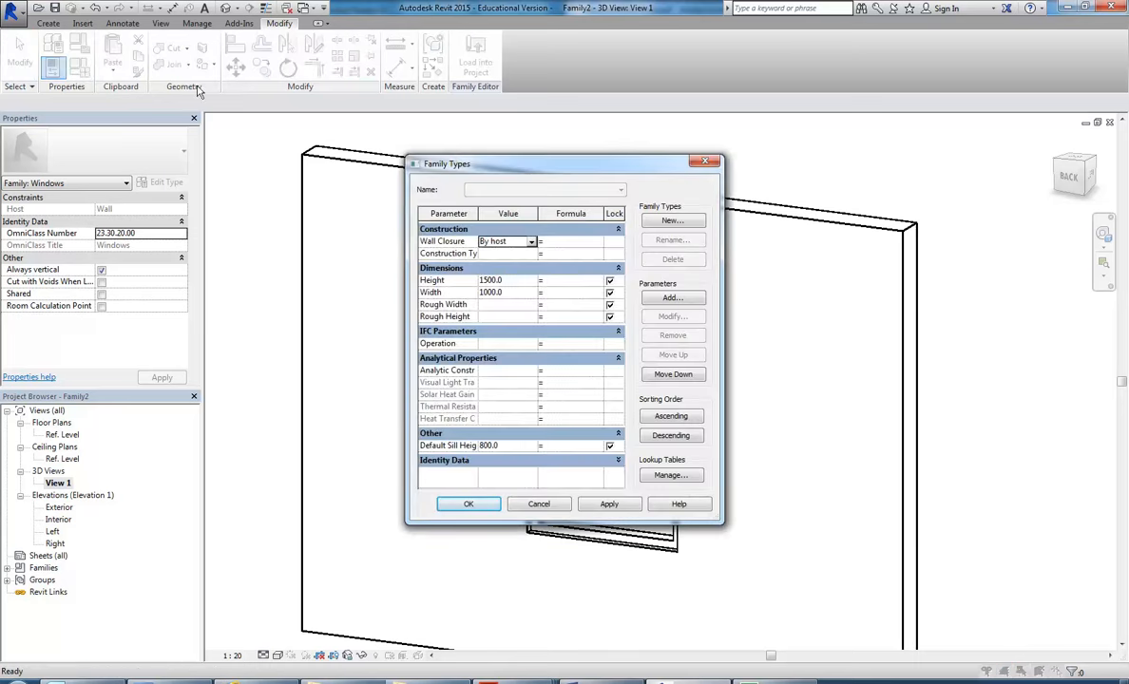
left_click_drag(575, 169, 270, 129)
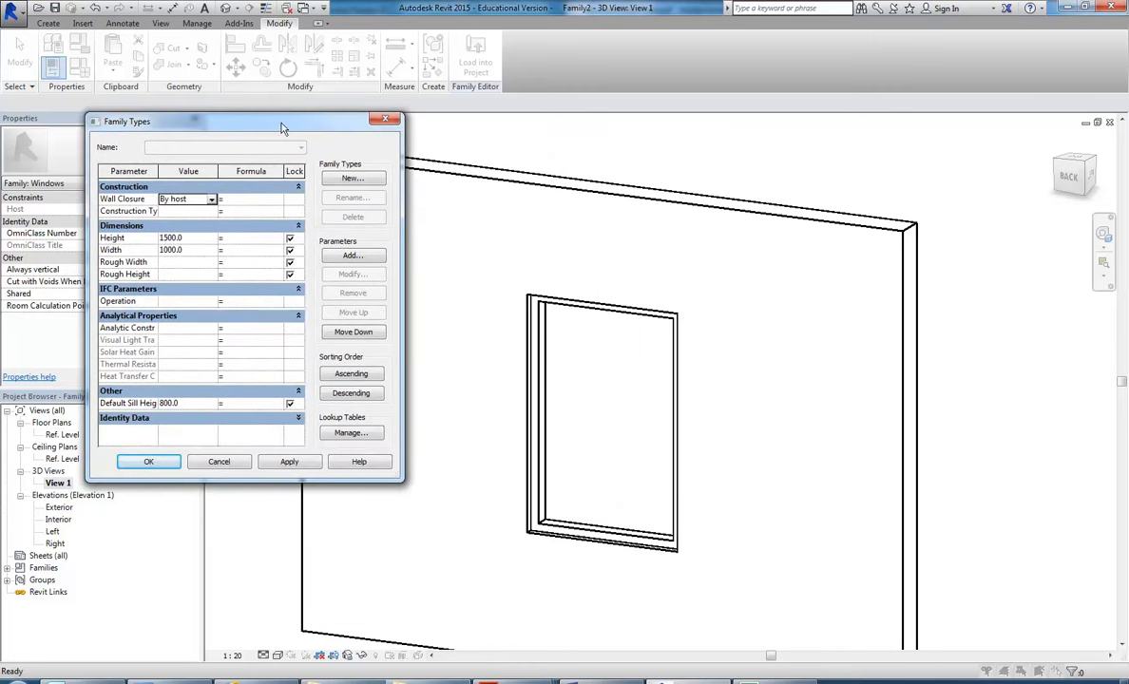
left_click(220, 463)
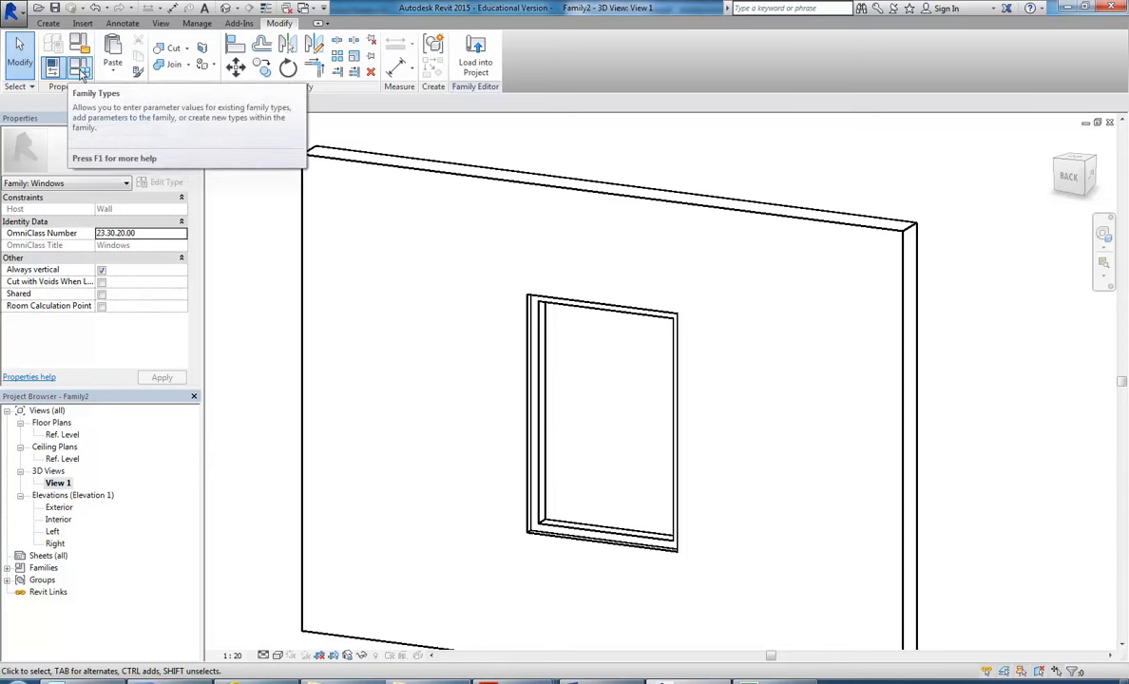
Step: Set the family's Width parameter to 1500 in Family Types and apply it to the model
left_click(80, 71)
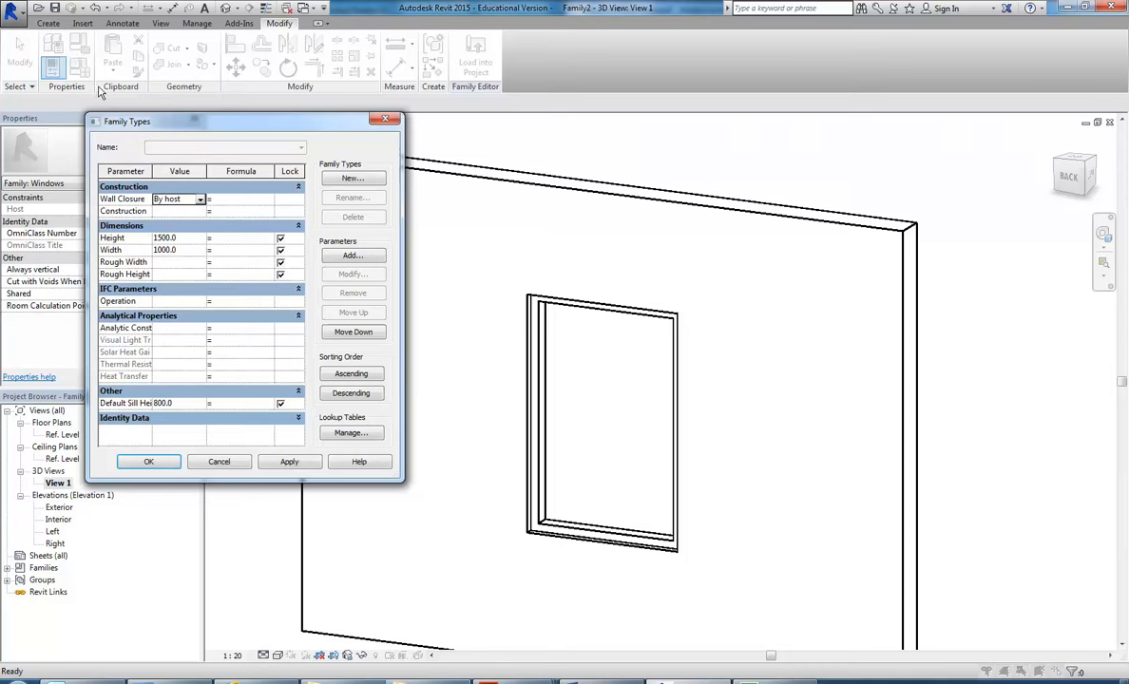
left_click(189, 250)
type("1500")
left_click(289, 462)
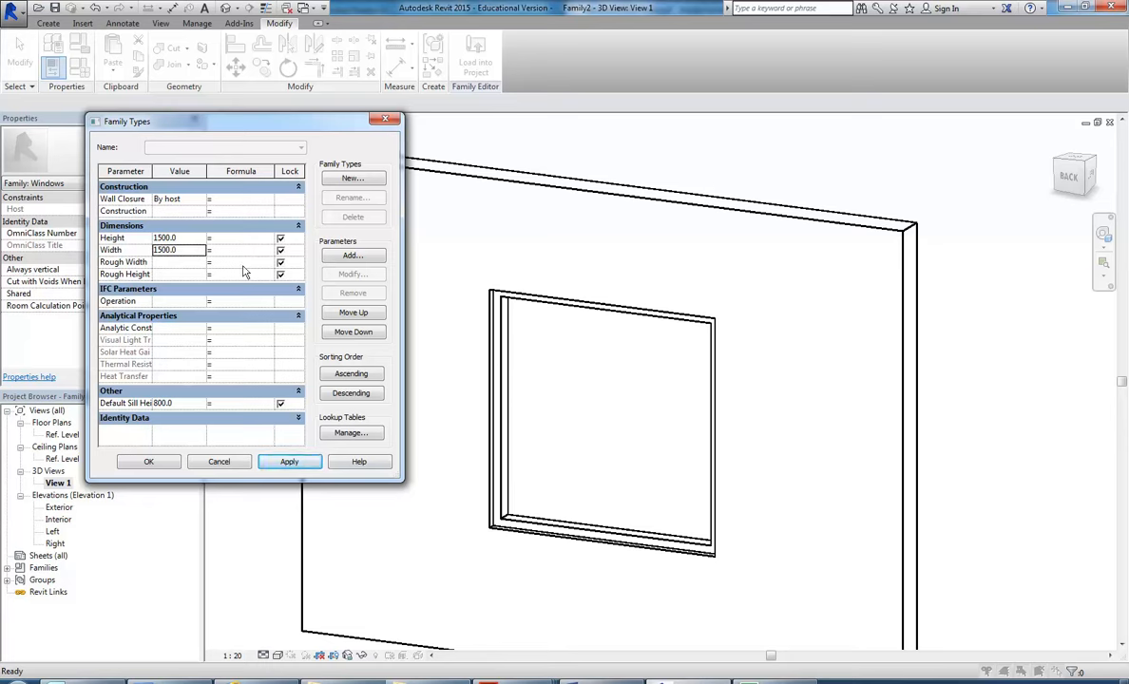
Step: Set the family's Height parameter to 2000, apply it and accept the family type changes
left_click(189, 249)
left_click(191, 239)
type("2000")
left_click(291, 463)
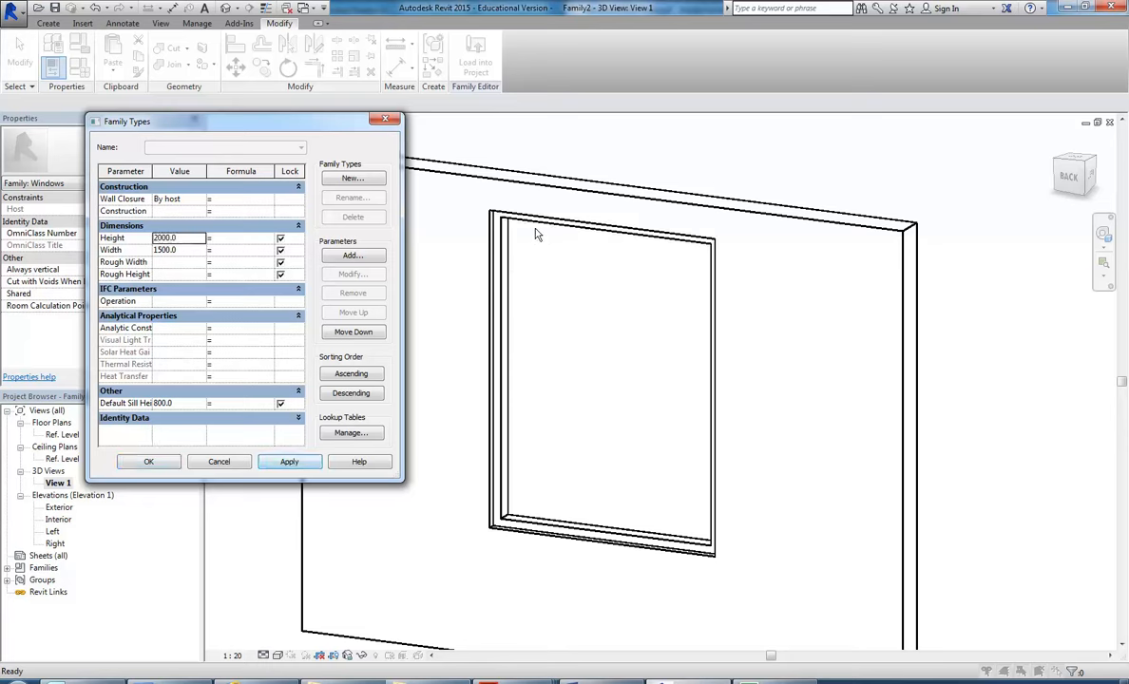
left_click(149, 462)
Step: In the Exterior elevation, start a new extrusion with its work plane set to Reference Plane : Center (Front/Back)
double_click(61, 508)
middle_click_drag(351, 305, 364, 314)
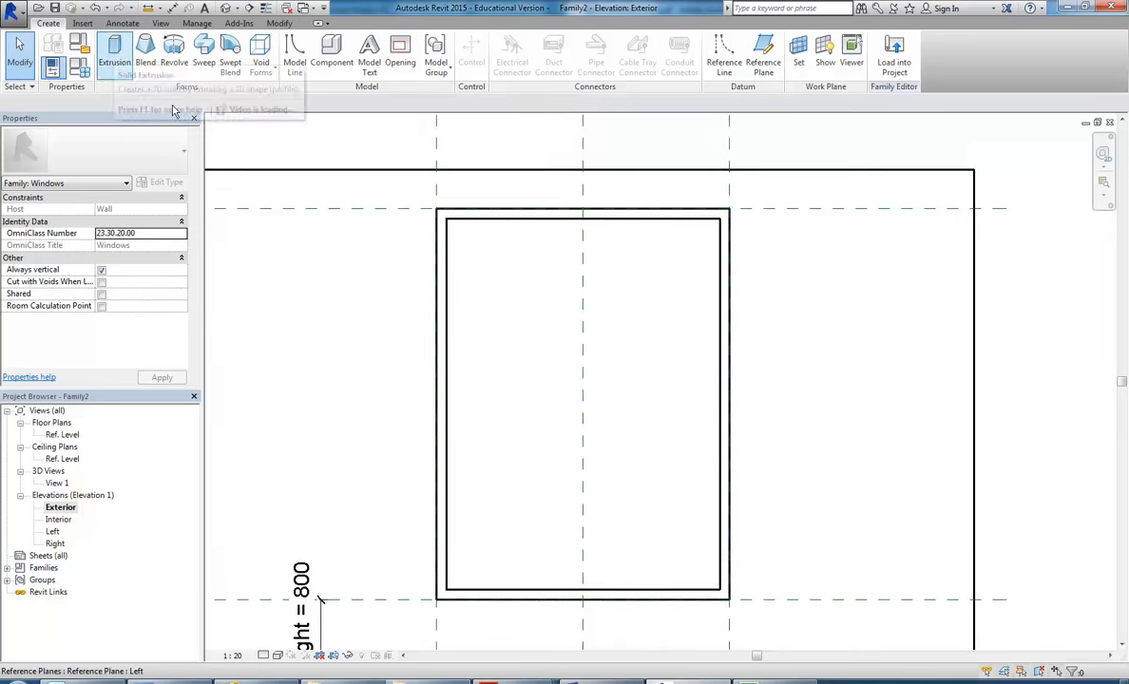
left_click(114, 52)
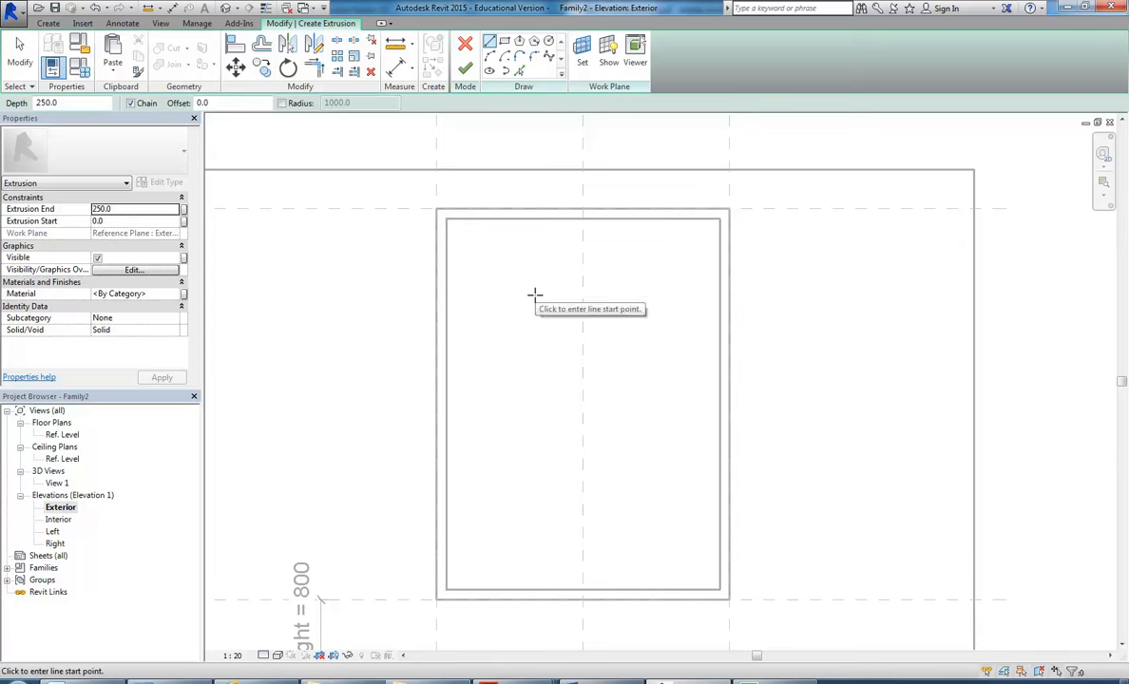
left_click(582, 60)
left_click(521, 309)
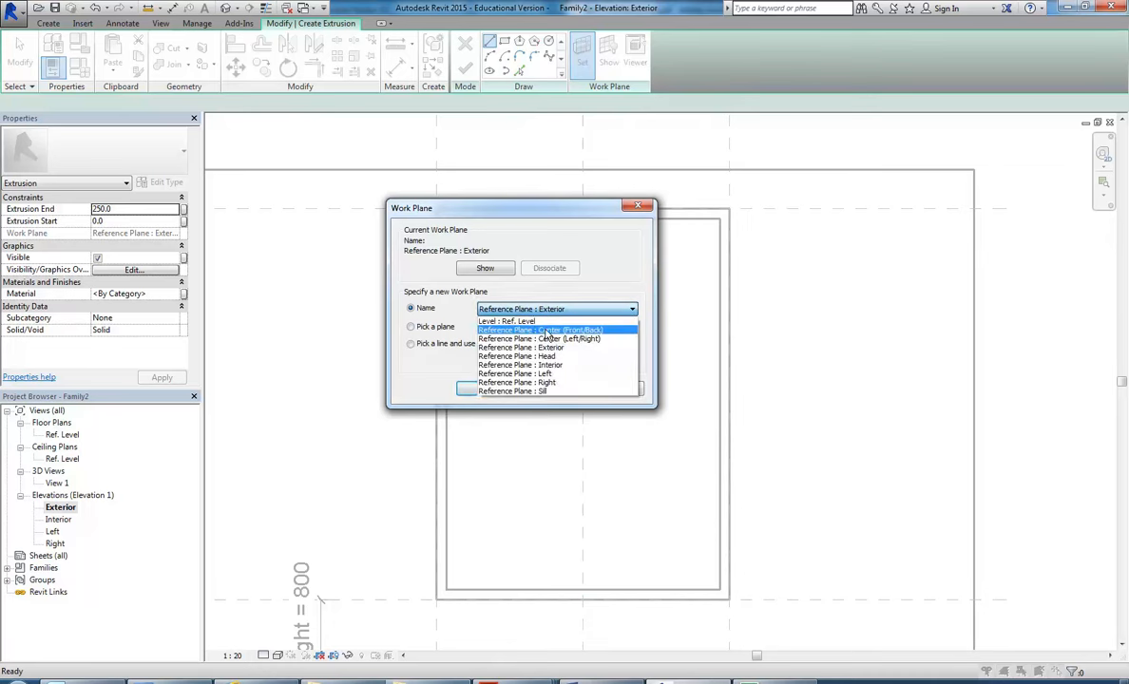
left_click(570, 330)
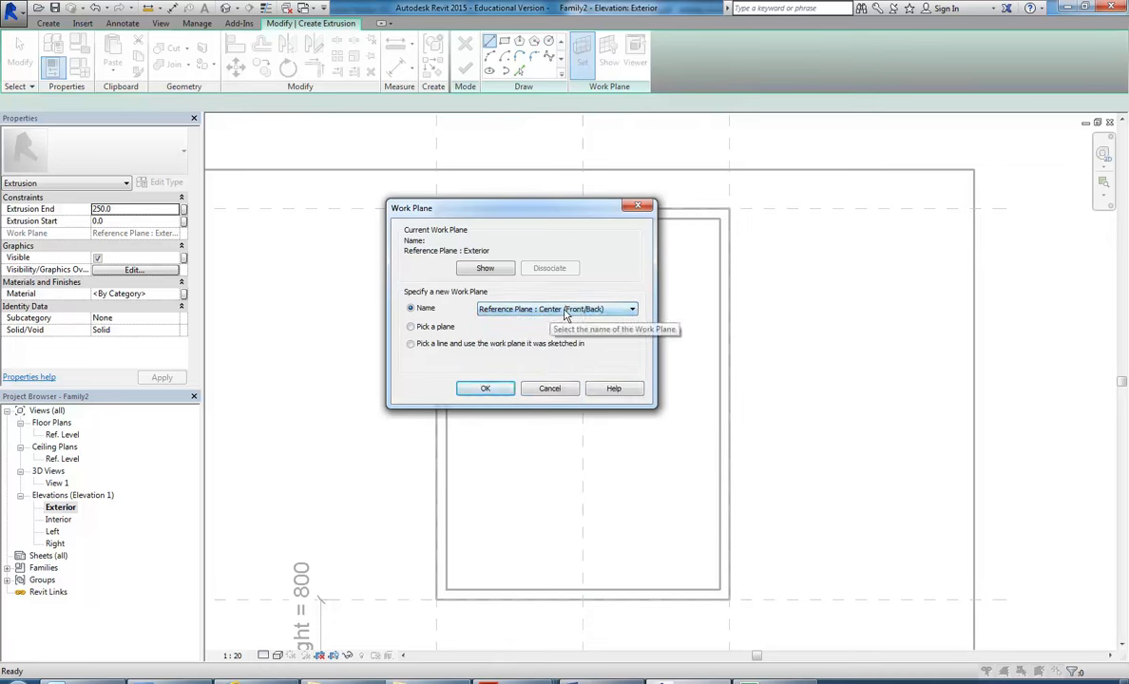
left_click(482, 390)
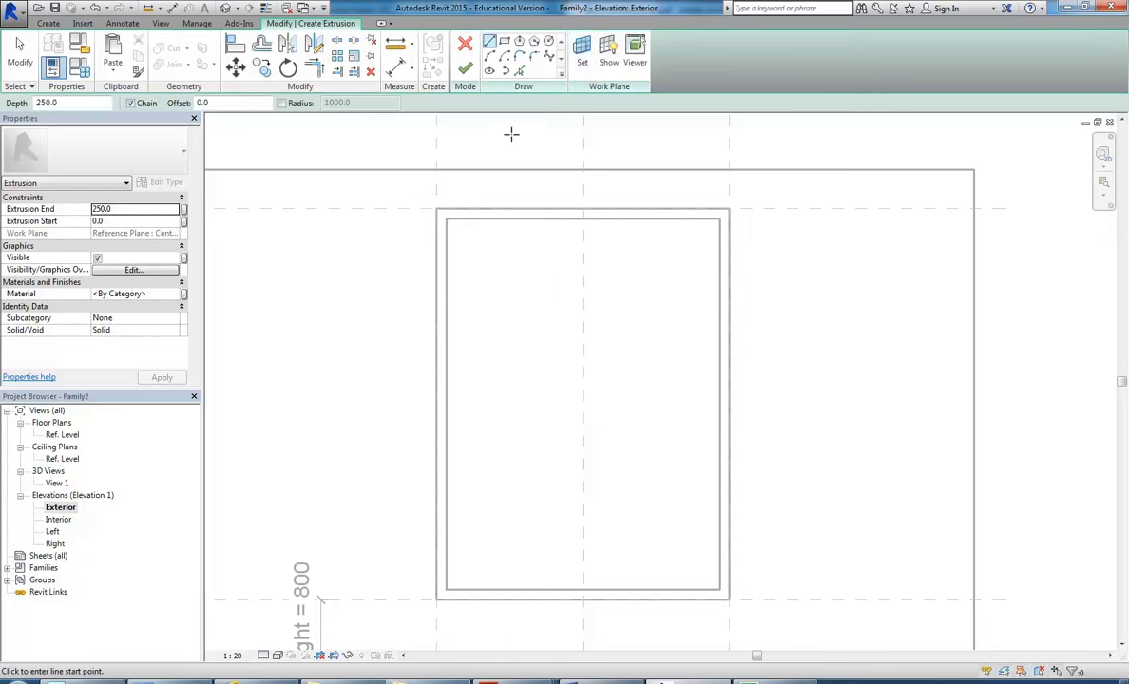
Step: Create the extrusion sketch by picking the frame's four inner edges with Pick Lines, locking each line to its edge
left_click(519, 72)
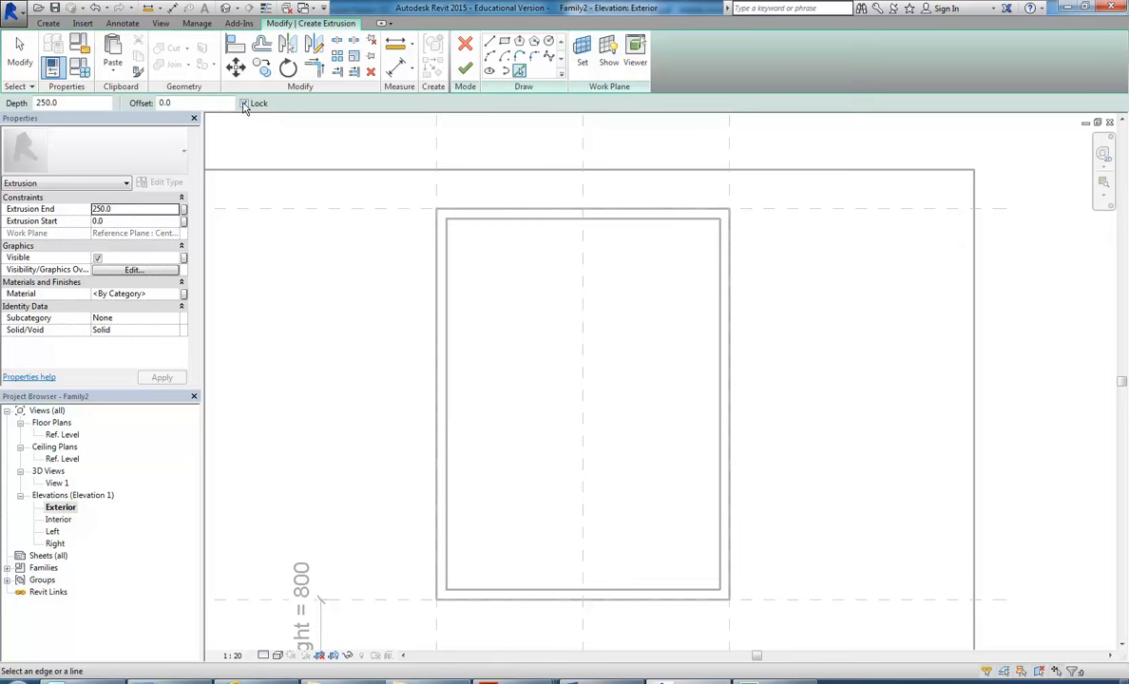
left_click(447, 312)
left_click(528, 220)
left_click(696, 329)
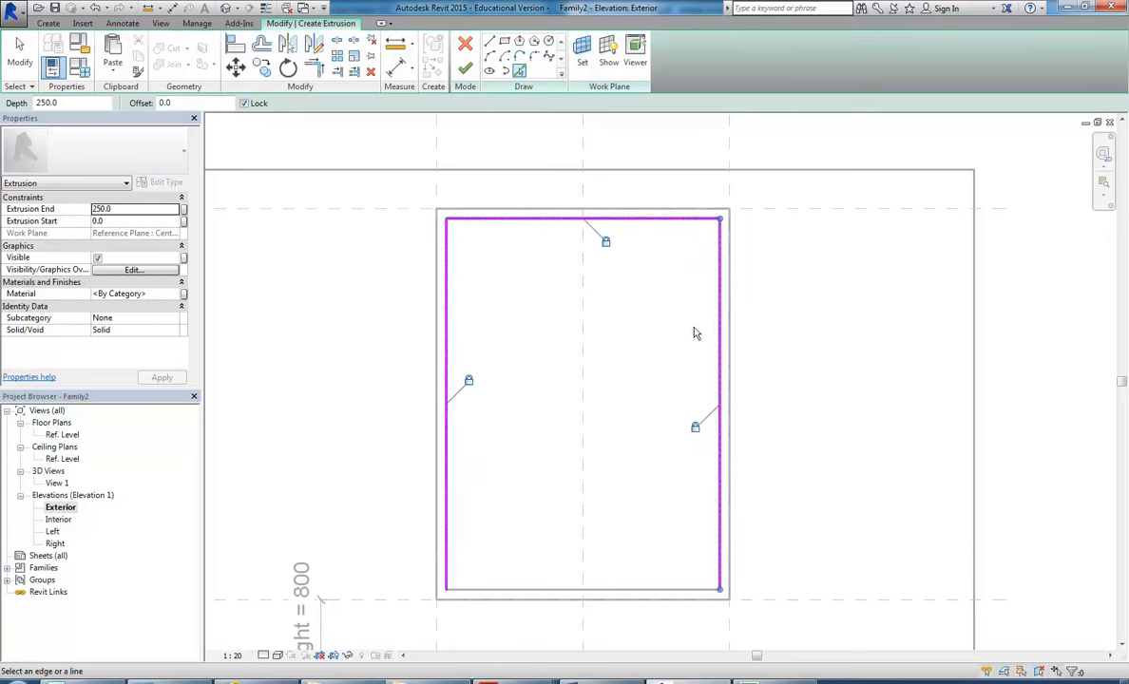
left_click(544, 593)
Step: Set the inner extrusion's start to -10 and end to 10, and finish the sketch
left_click(127, 220)
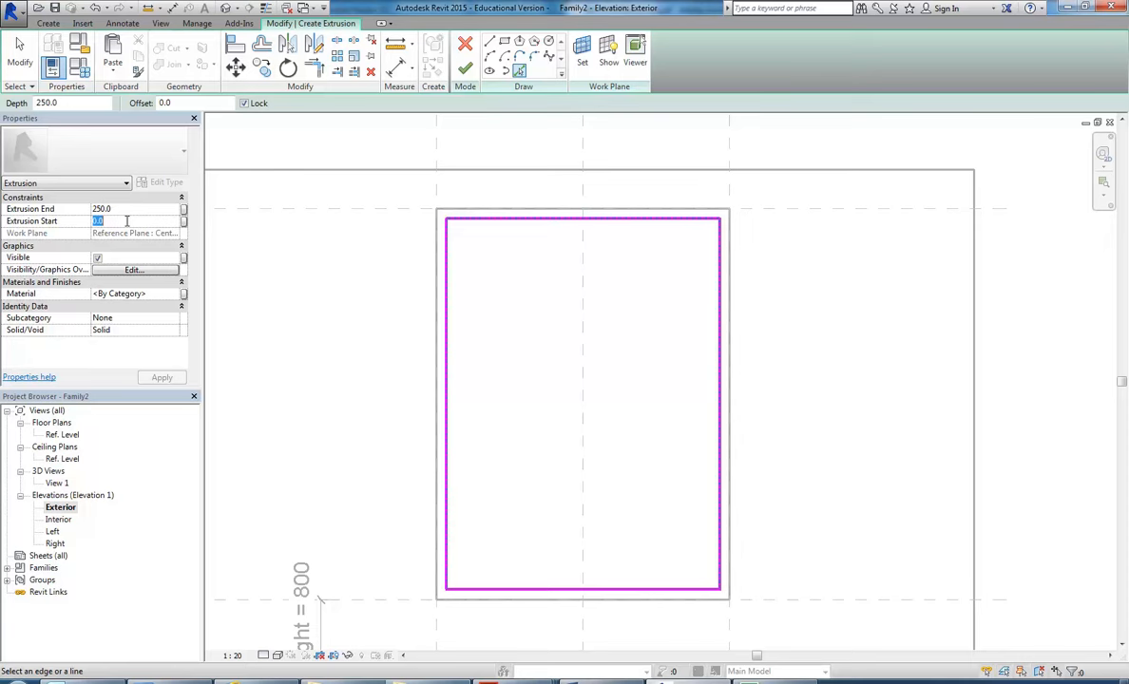
type("-10.0")
left_click(127, 209)
type("10")
key("Return")
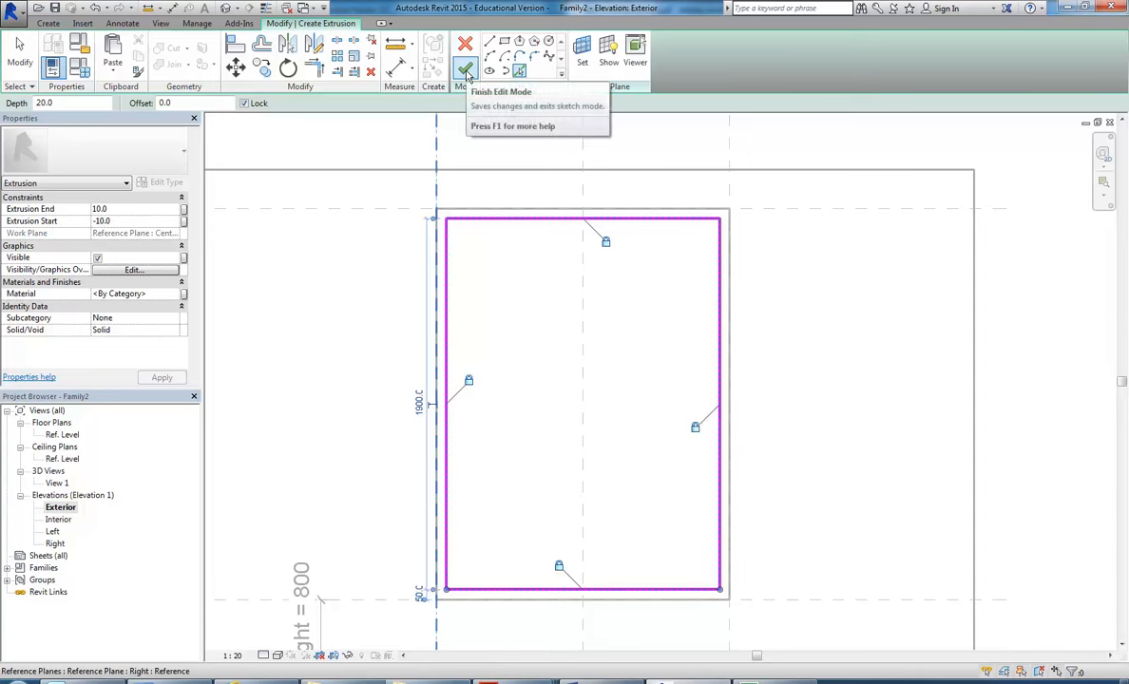
left_click(465, 73)
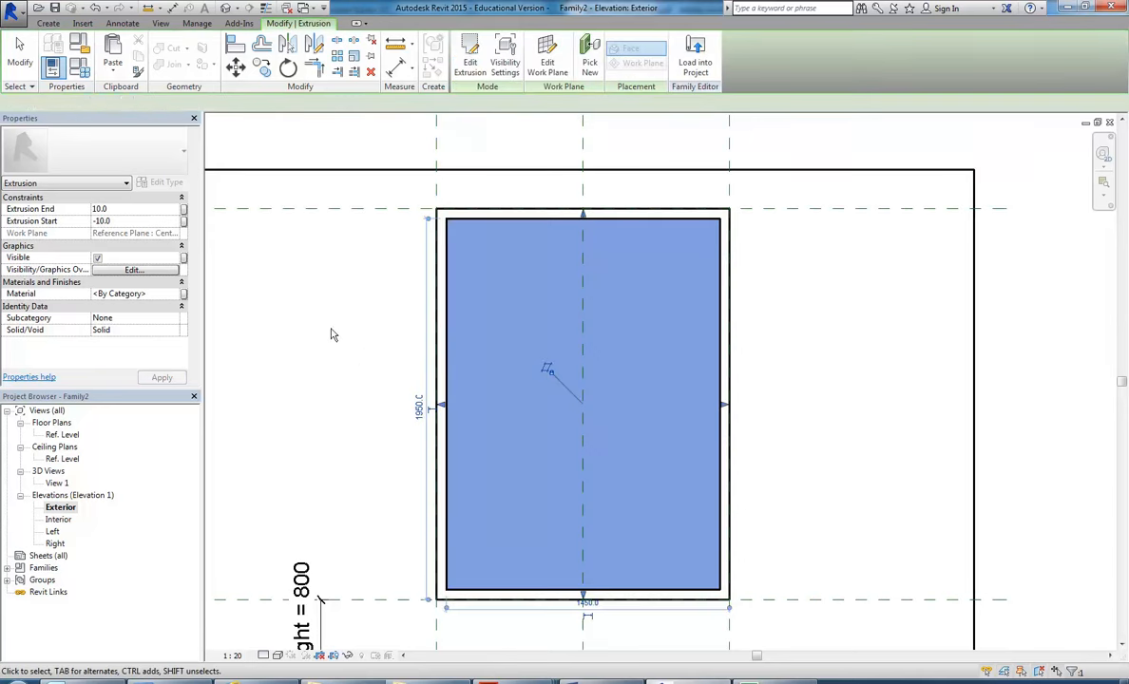
Step: Open the View 1 3D view and examine how the new inner extrusion sits within the frame
left_click(57, 484)
double_click(56, 482)
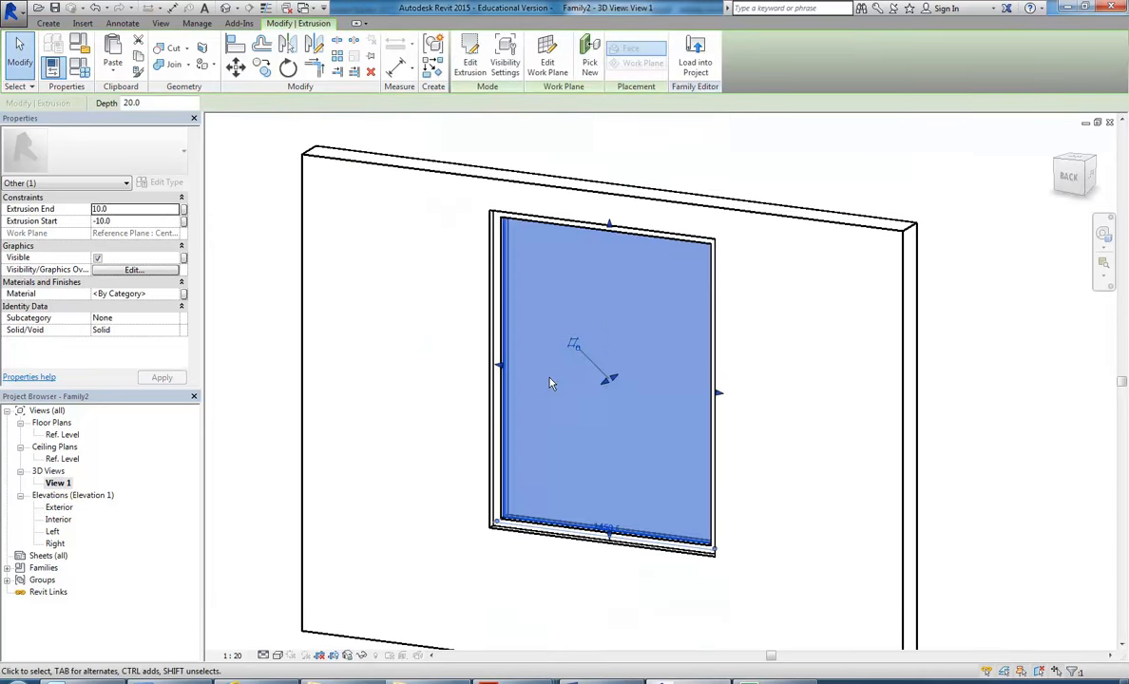
left_click(542, 431)
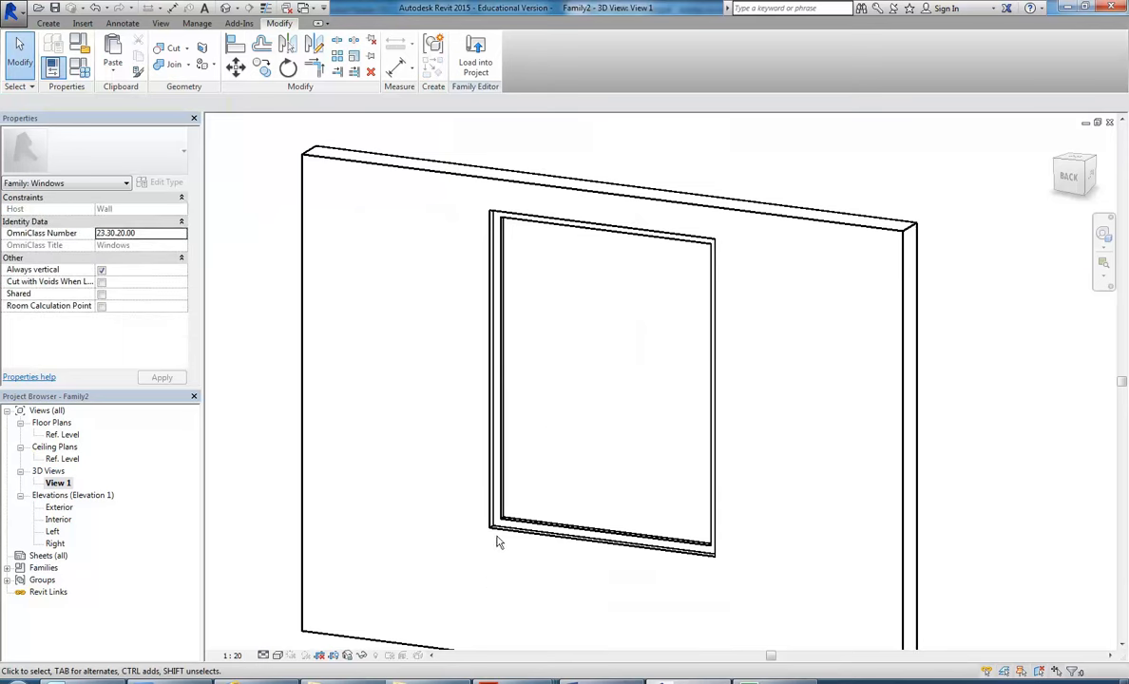
scroll(505, 549, "up", 5)
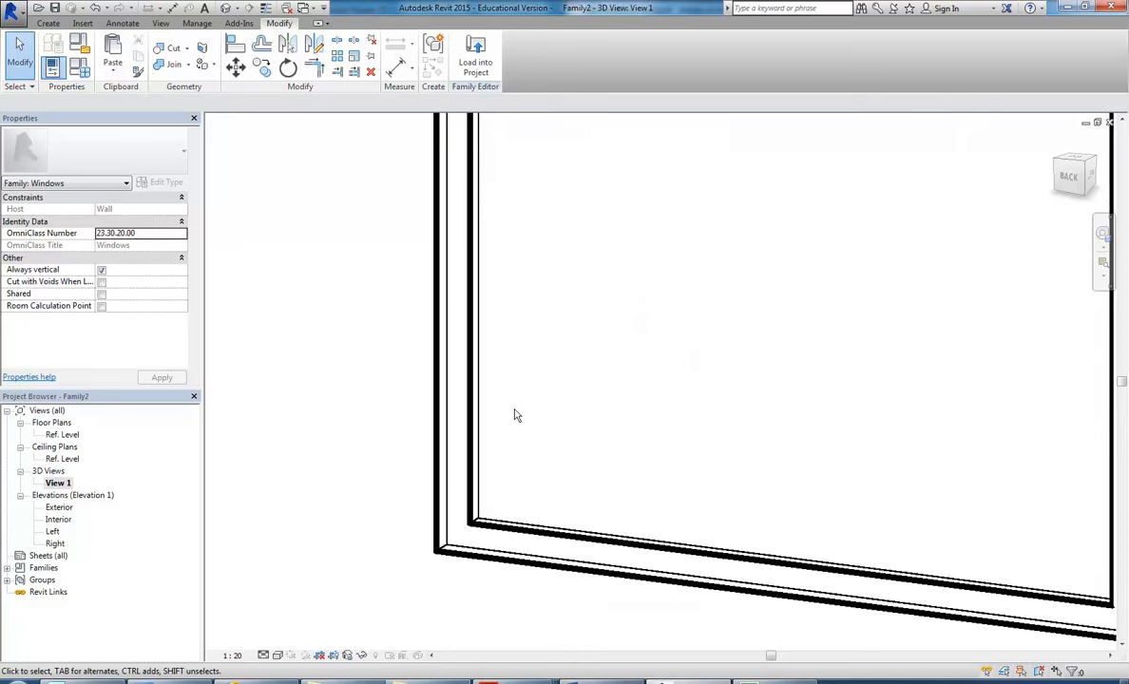
left_click(474, 442)
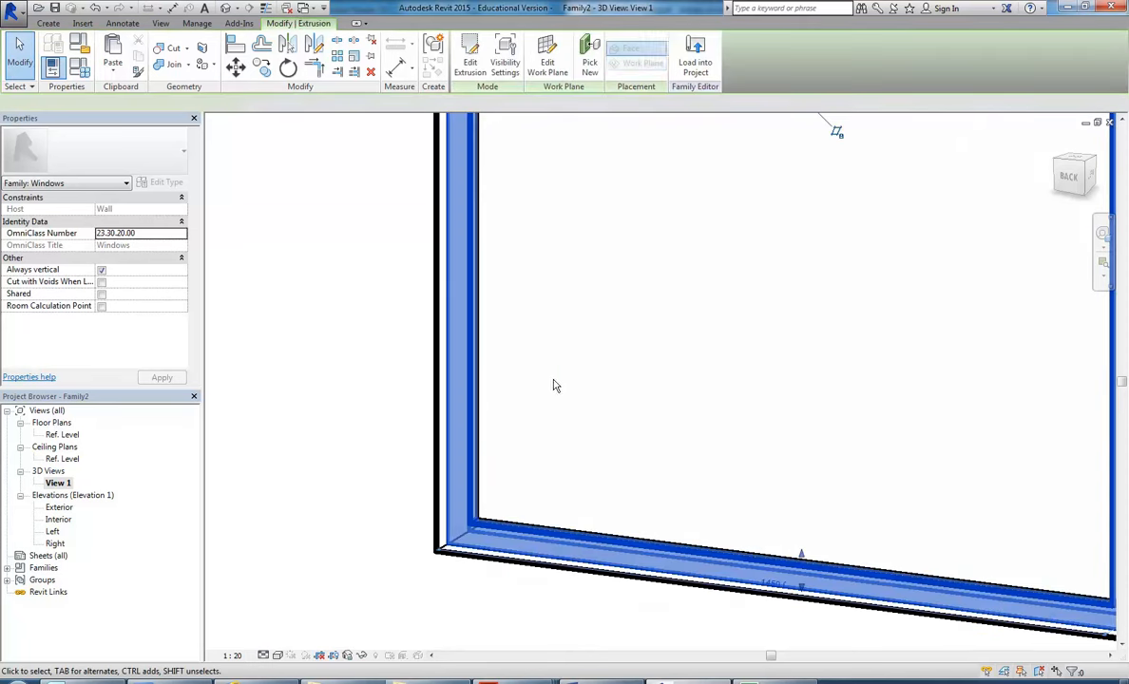
scroll(612, 348, "down", 5)
scroll(523, 446, "up", 2)
key("Escape")
scroll(418, 454, "down", 3)
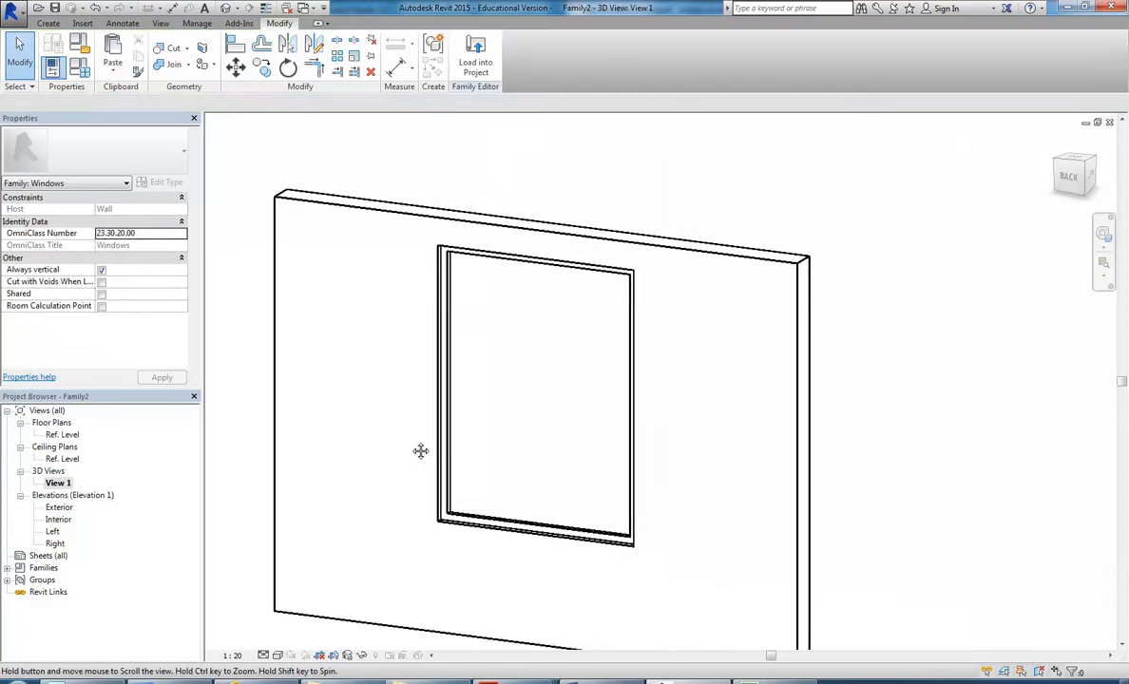
Step: Review the construction and dimension parameters in Family Types and close it without changes
left_click(81, 70)
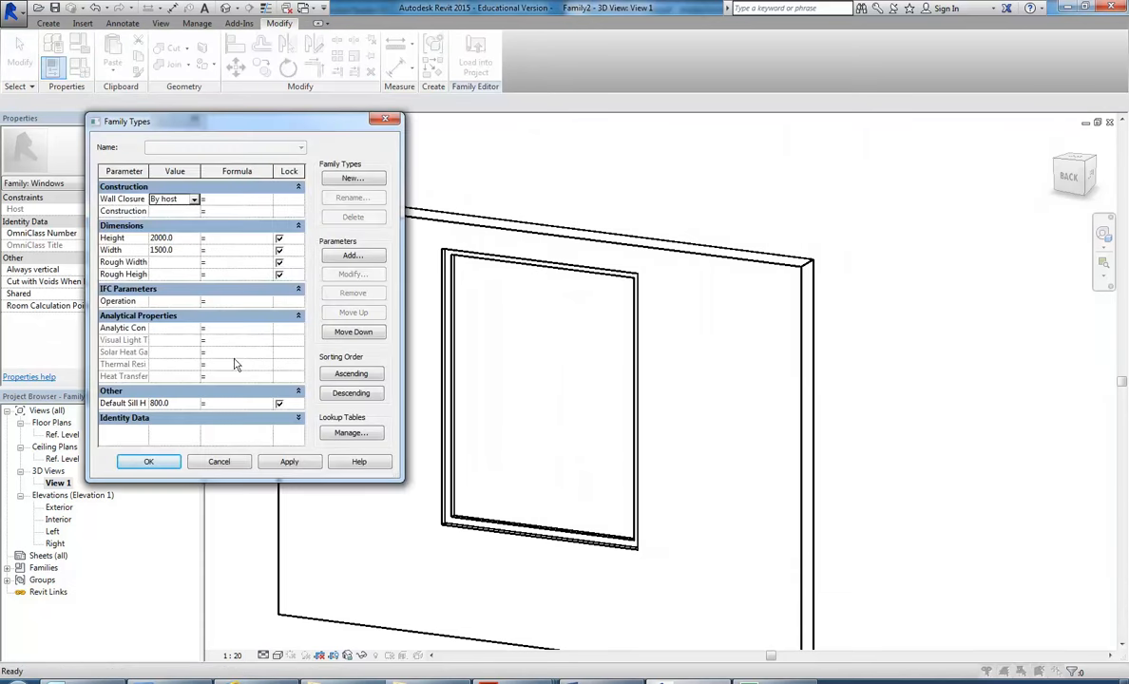
left_click(167, 237)
left_click(184, 251)
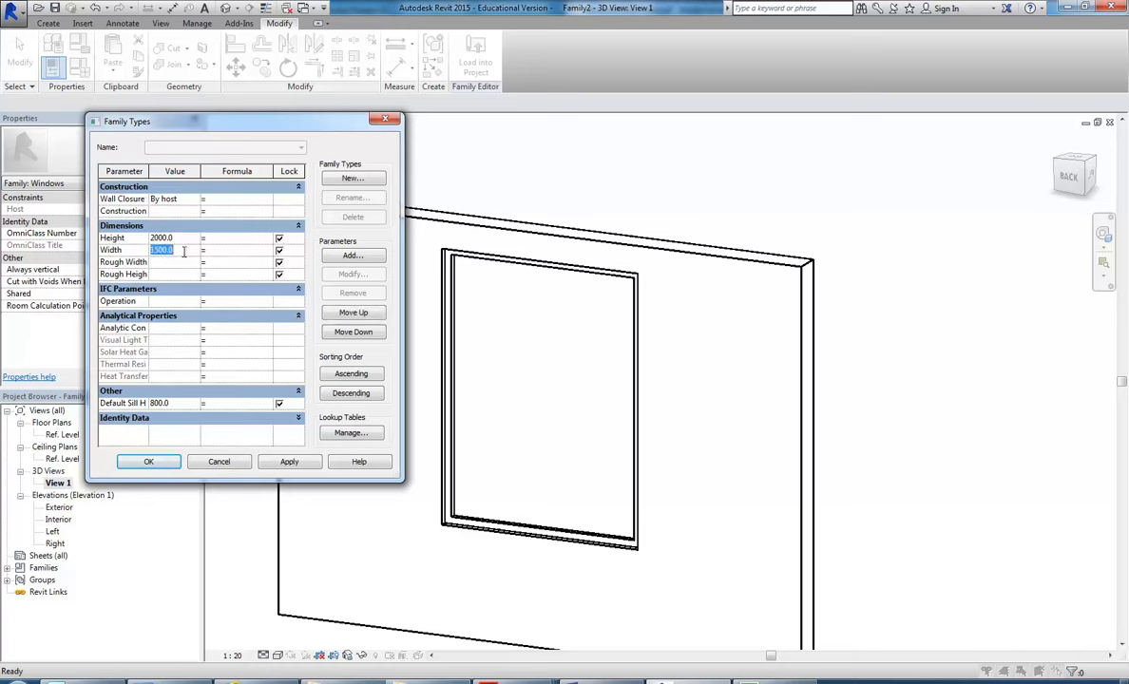
left_click(171, 199)
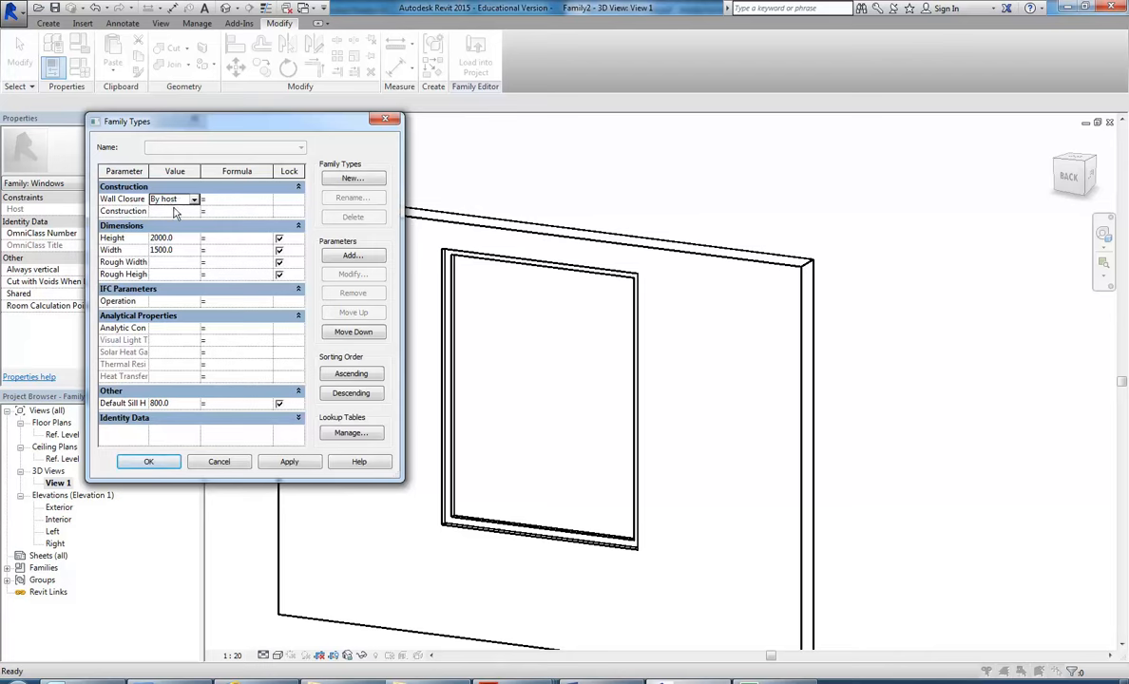
left_click(177, 211)
left_click(174, 201)
left_click(172, 211)
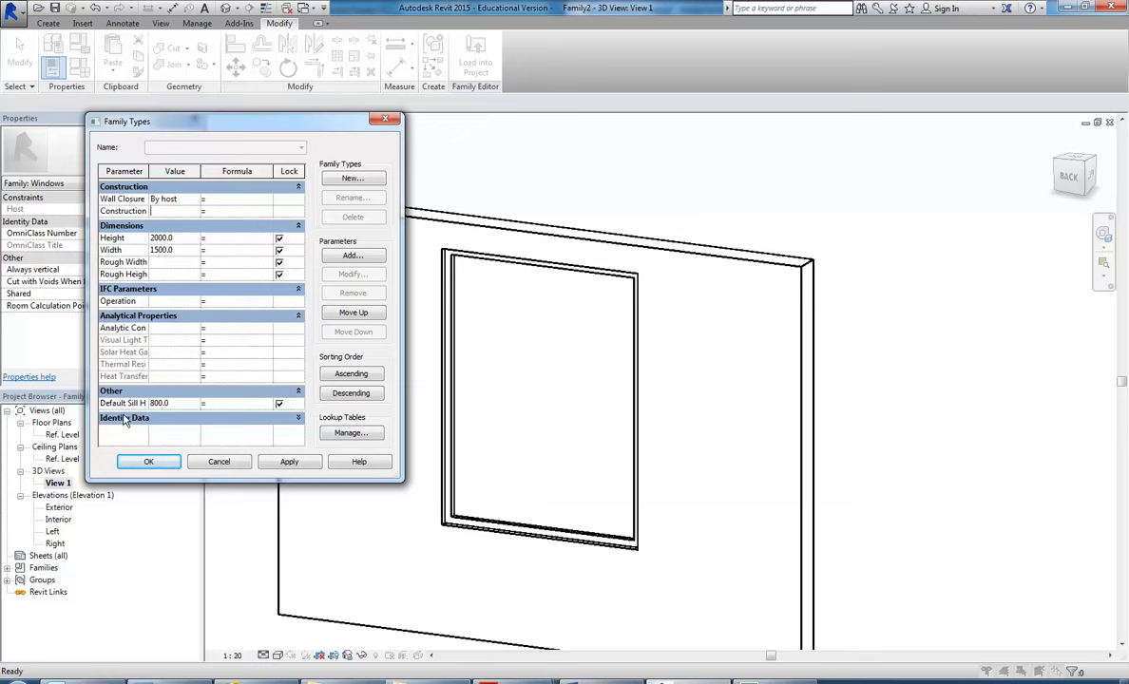
left_click(218, 465)
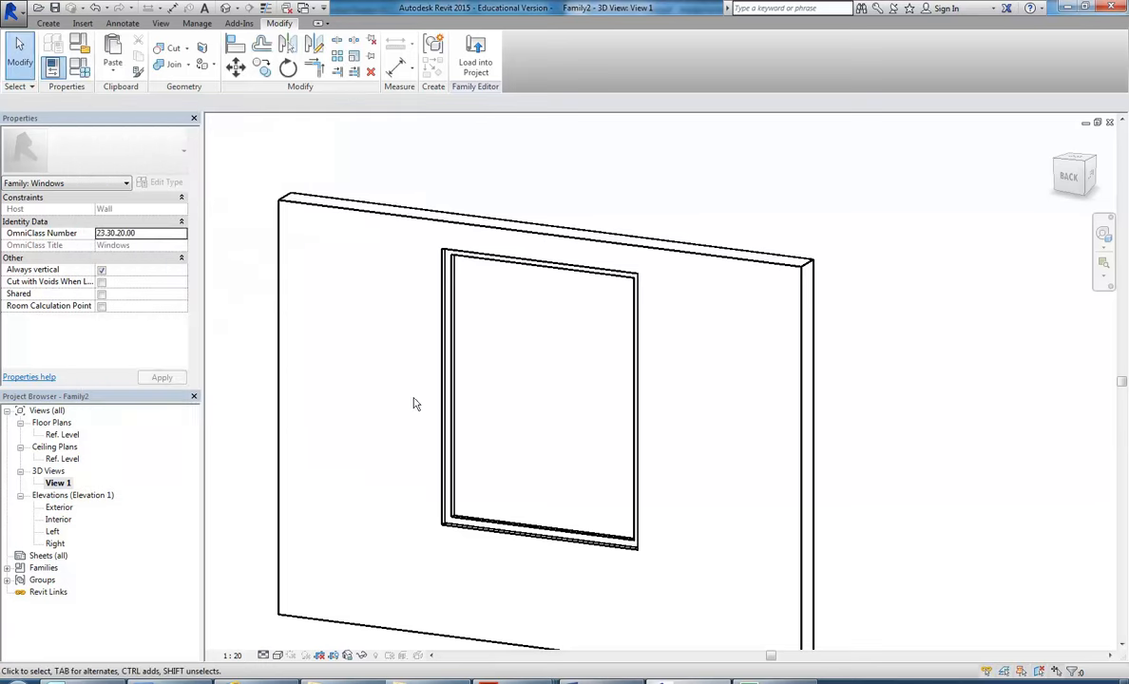
Step: Select the frame extrusion in the 3D view and open the Material Browser for its Material property
scroll(437, 549, "up", 3)
scroll(453, 545, "up", 1)
left_click(435, 473)
scroll(435, 472, "down", 2)
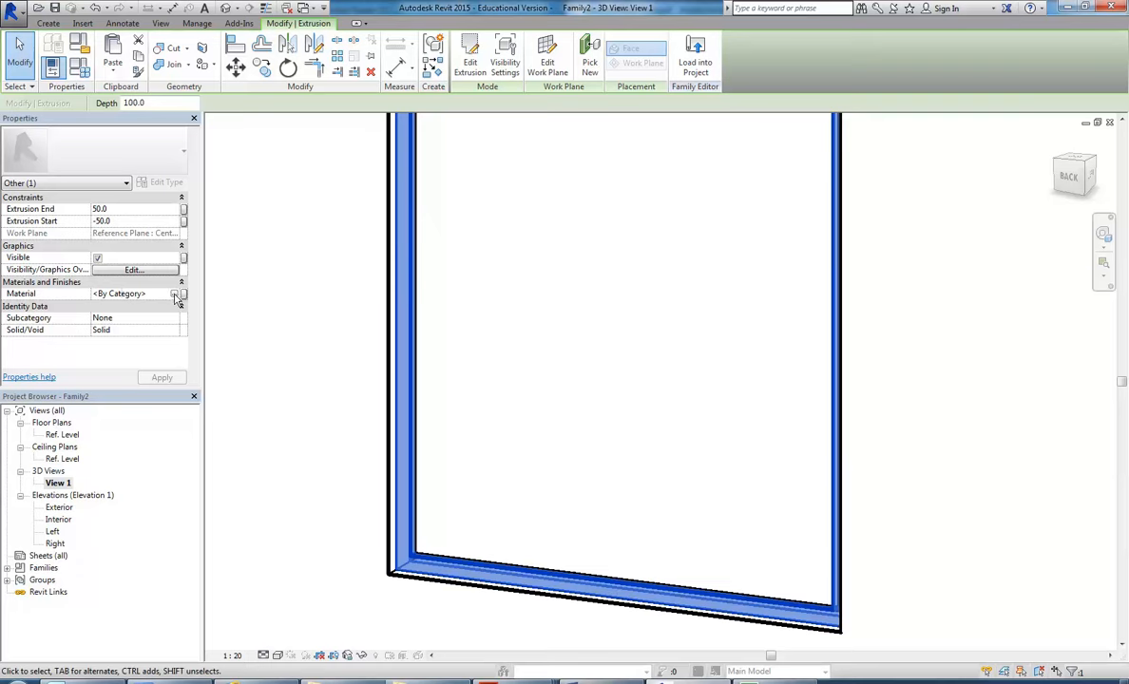
left_click(177, 297)
left_click(174, 294)
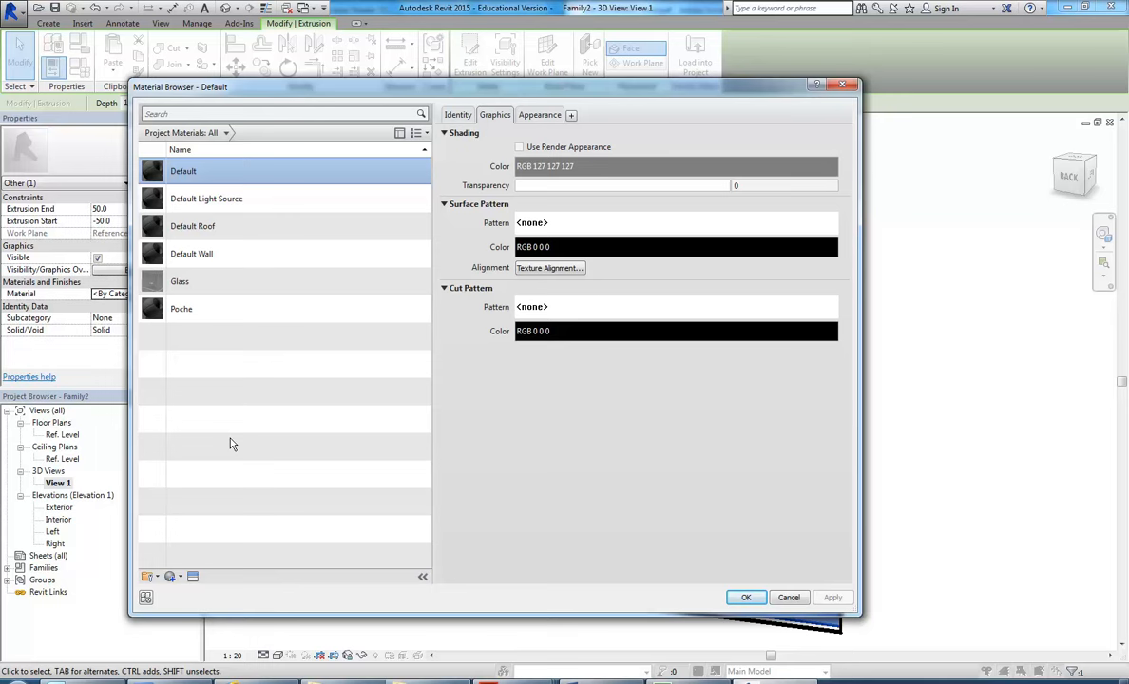
right_click(167, 176)
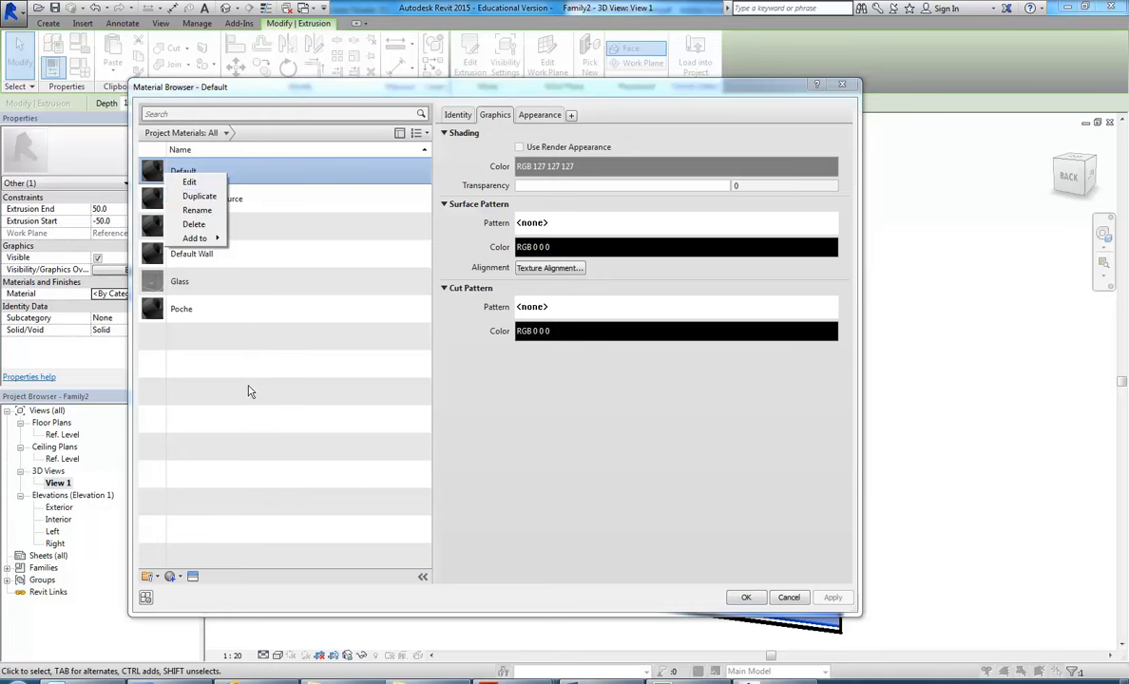
left_click(300, 132)
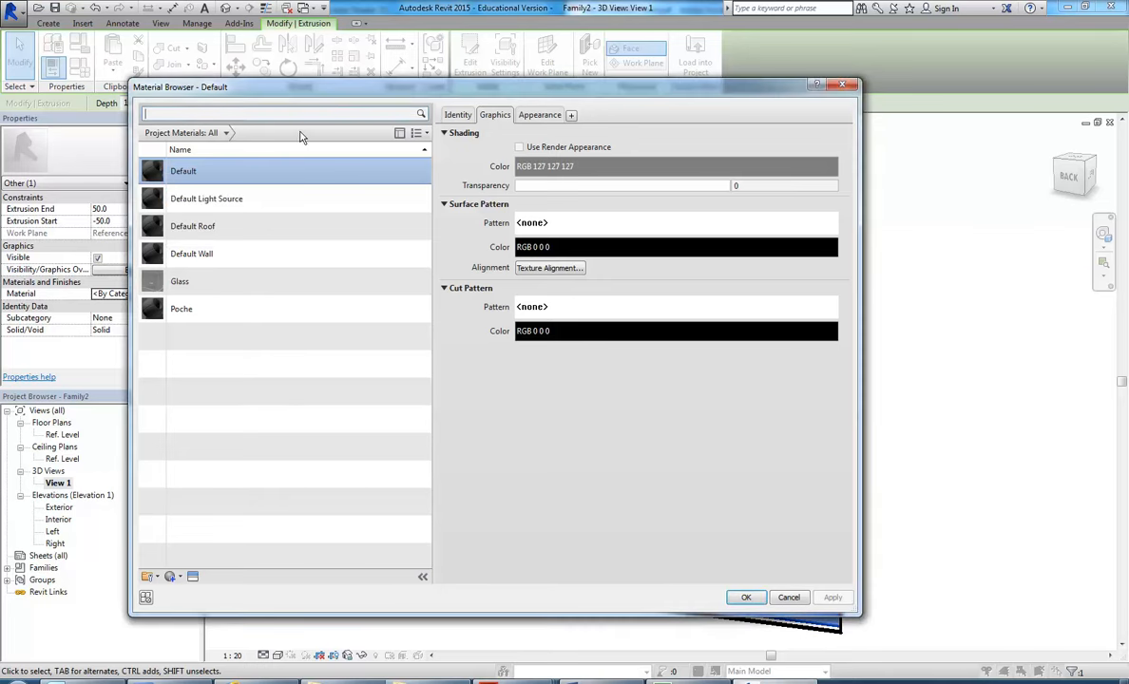
Step: Add the Wood material from the Wood category of the Autodesk Materials library to the project materials
left_click(400, 134)
left_click_drag(280, 427, 283, 354)
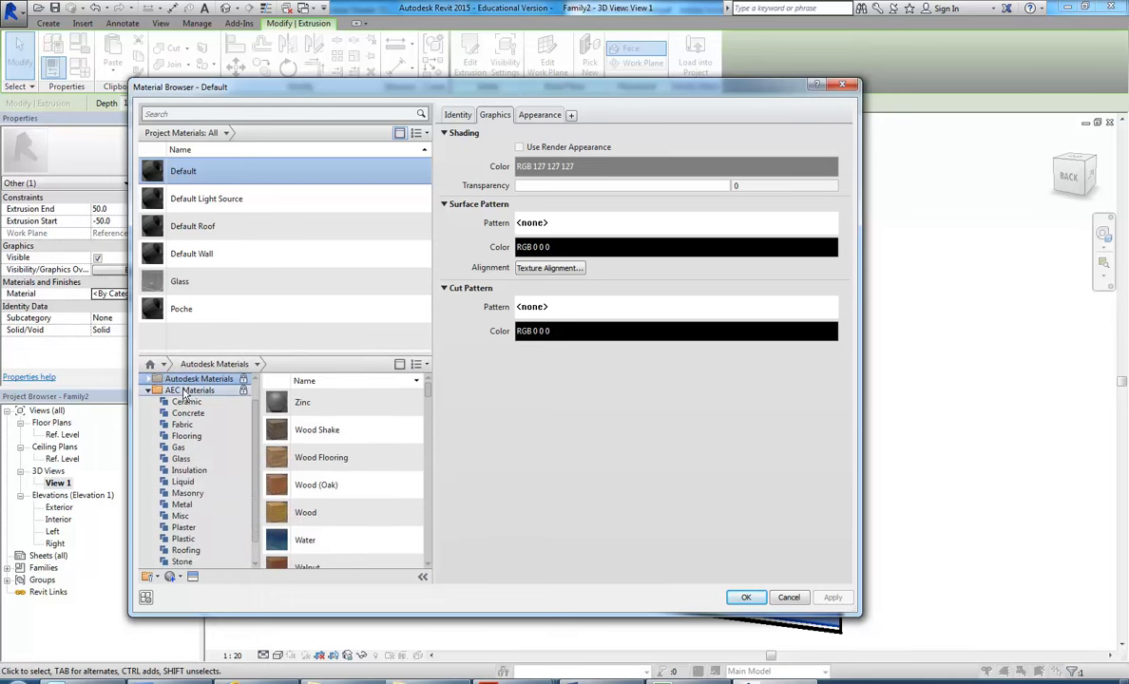
left_click(151, 381)
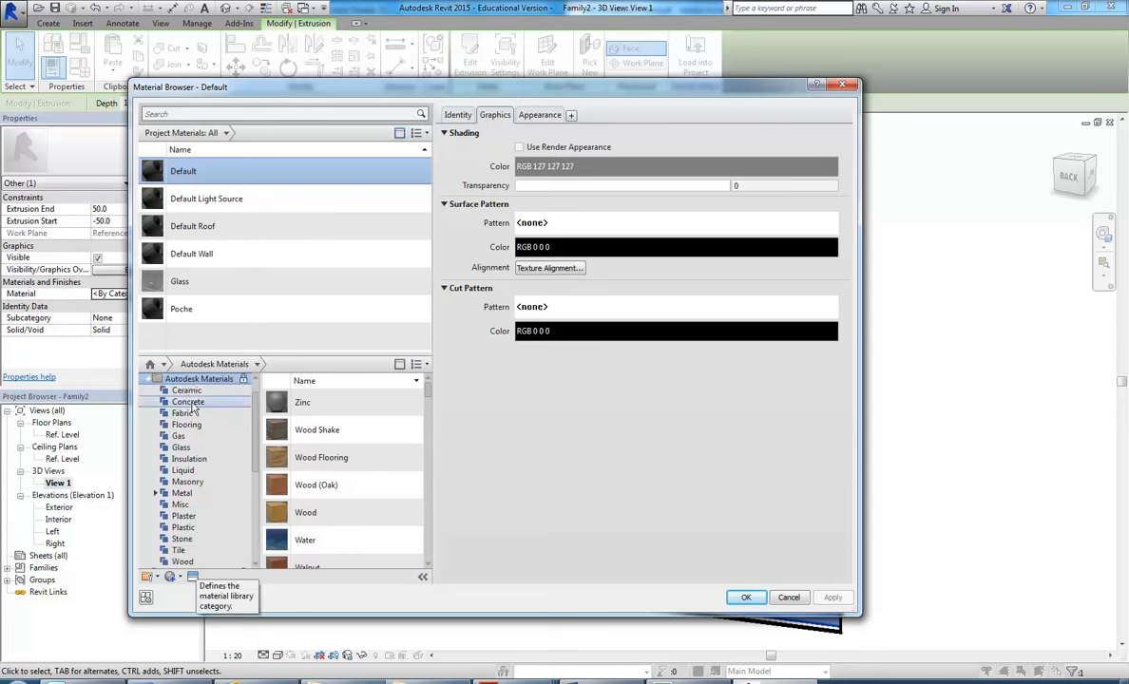
left_click(176, 563)
scroll(313, 437, "down", 1)
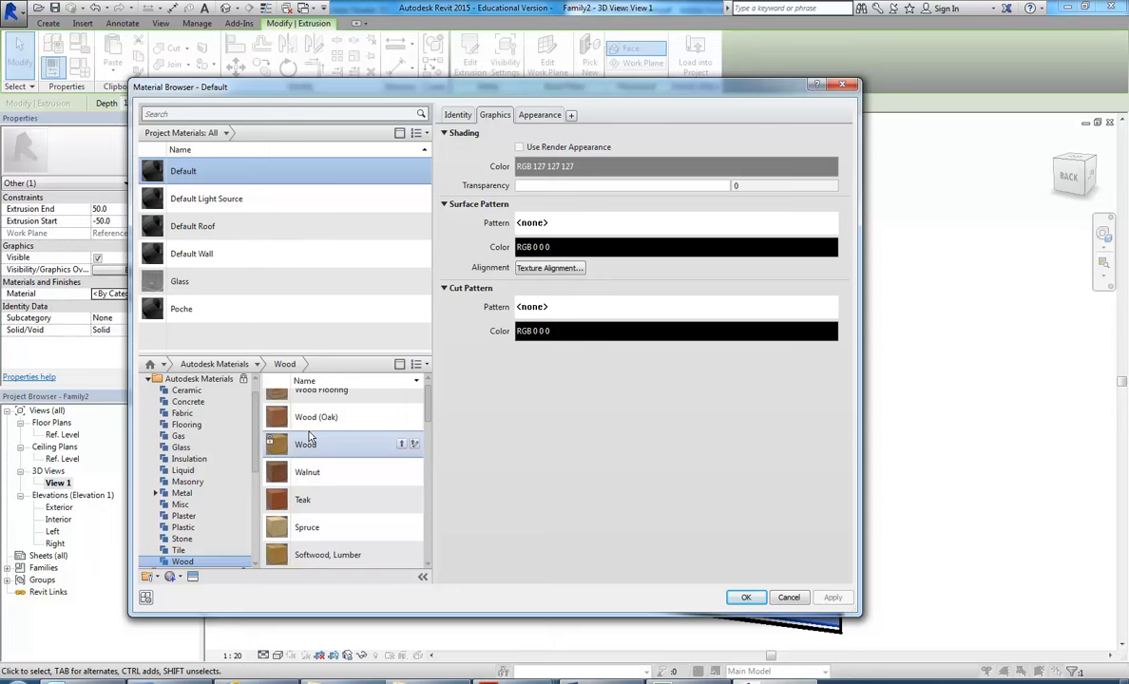
left_click(402, 445)
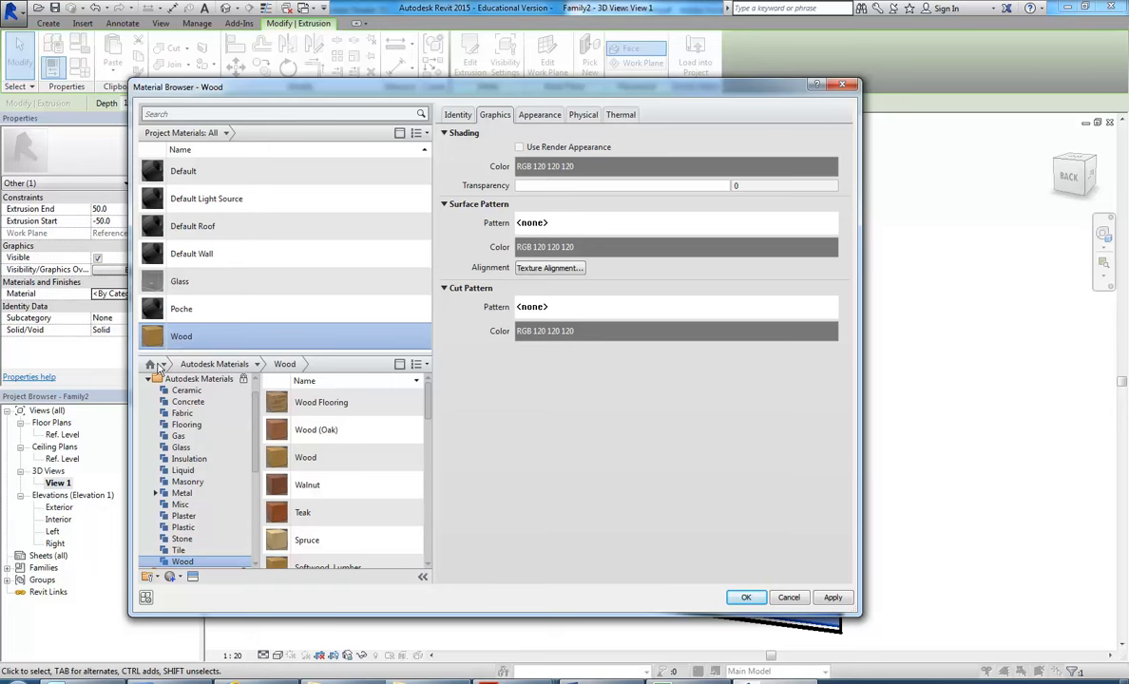
scroll(322, 413, "down", 1)
scroll(357, 418, "up", 1)
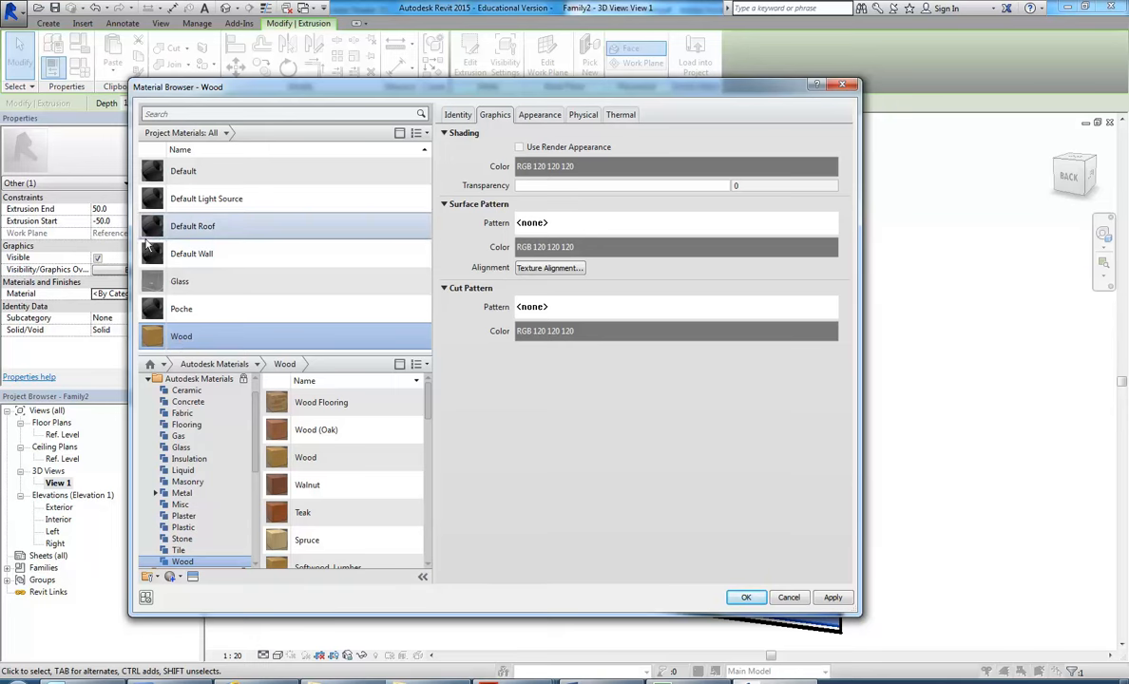
left_click(400, 135)
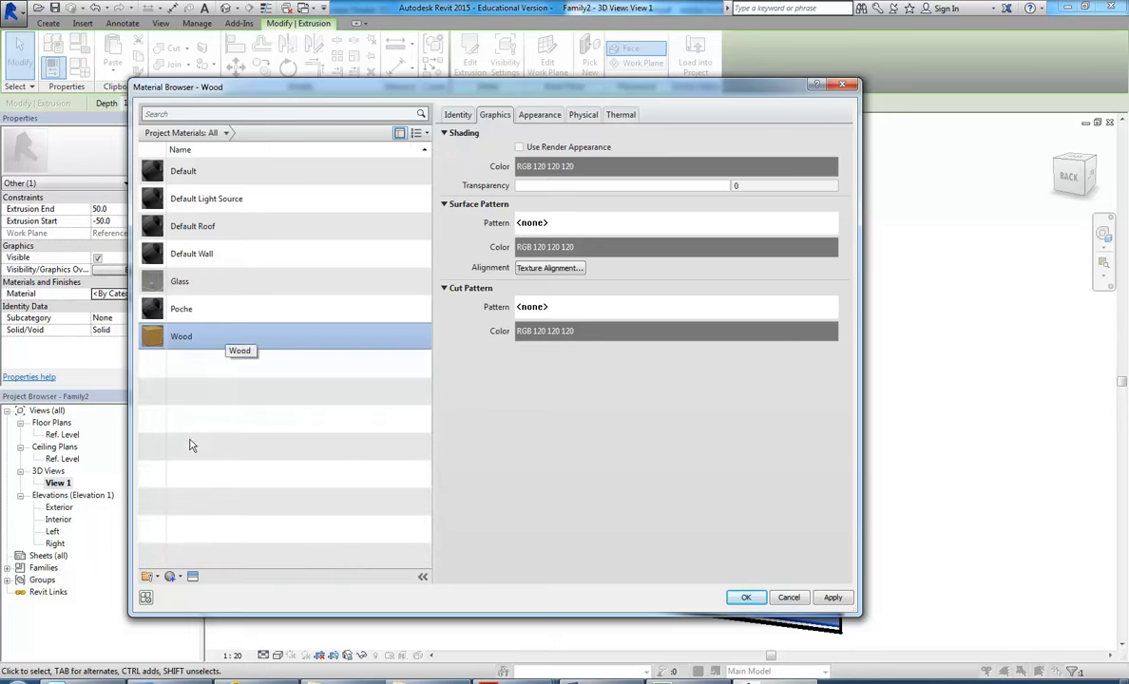
Step: Rename the project's Wood material to Wood Frame
right_click(182, 341)
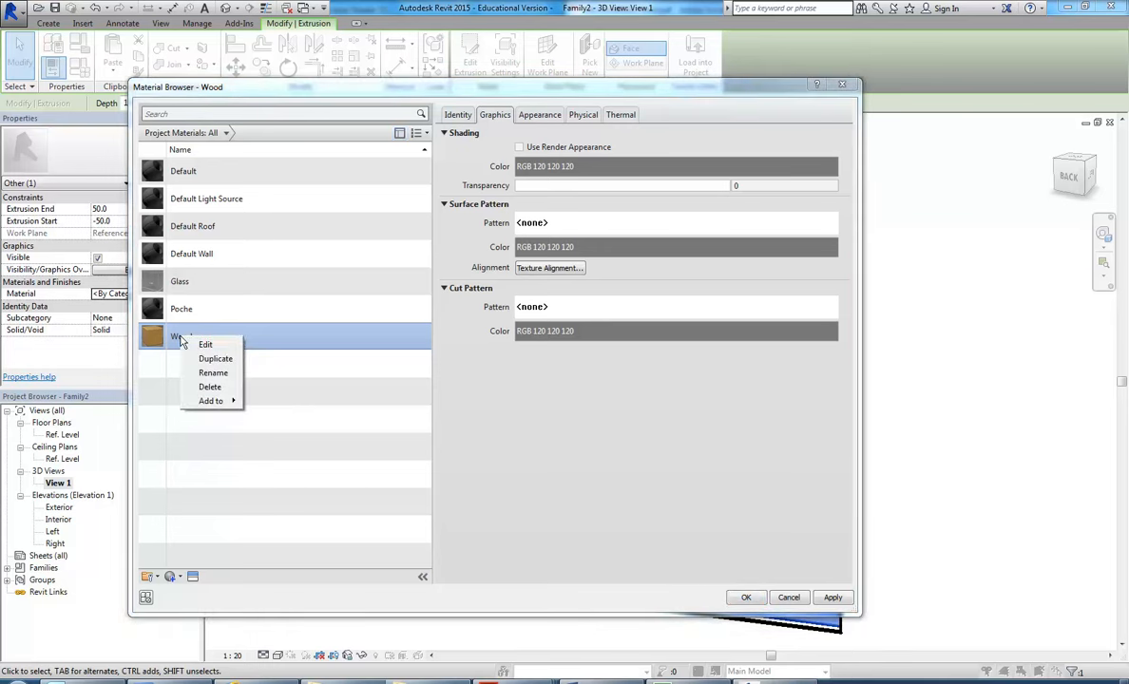
left_click(213, 372)
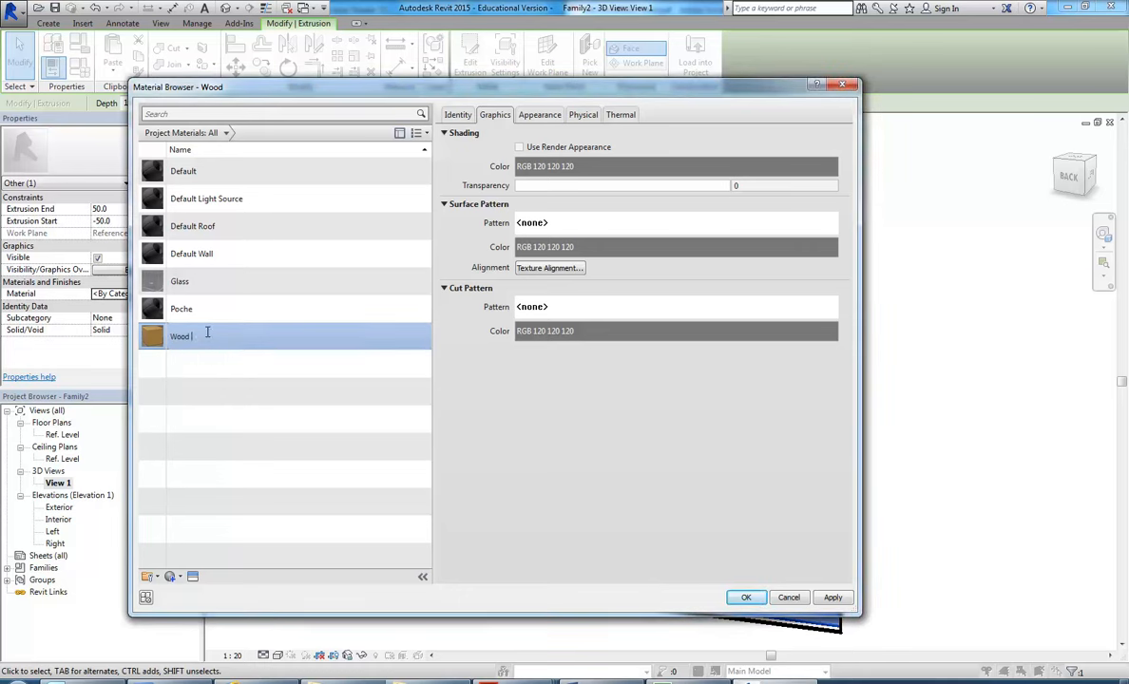
type("Frame")
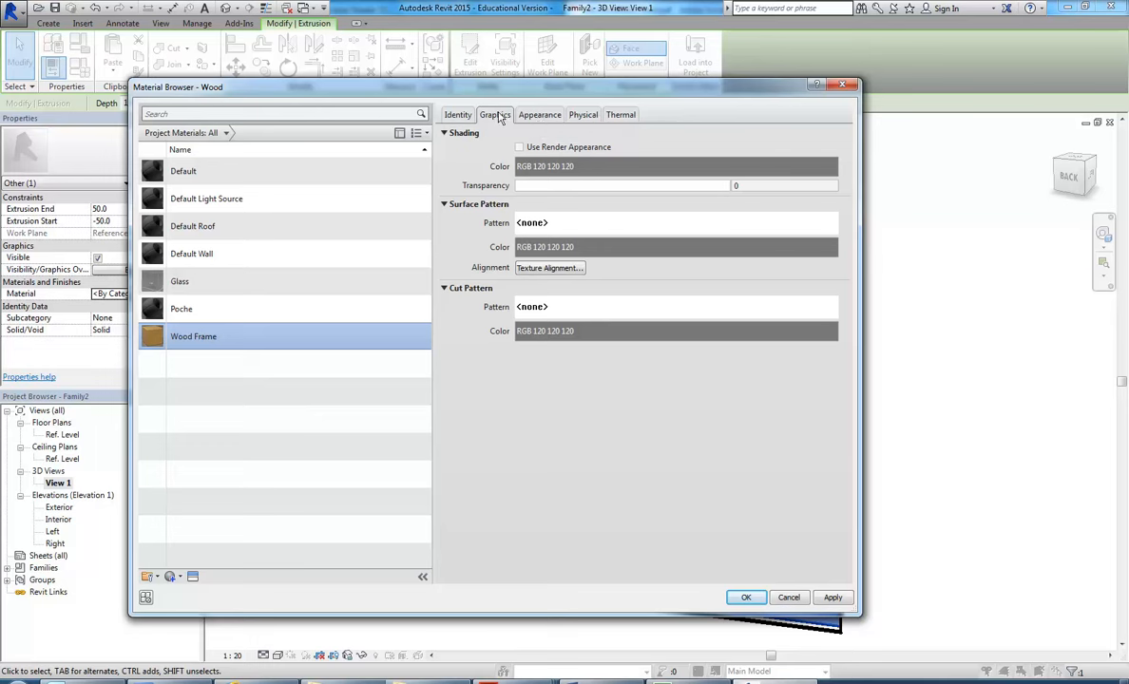
left_click(535, 115)
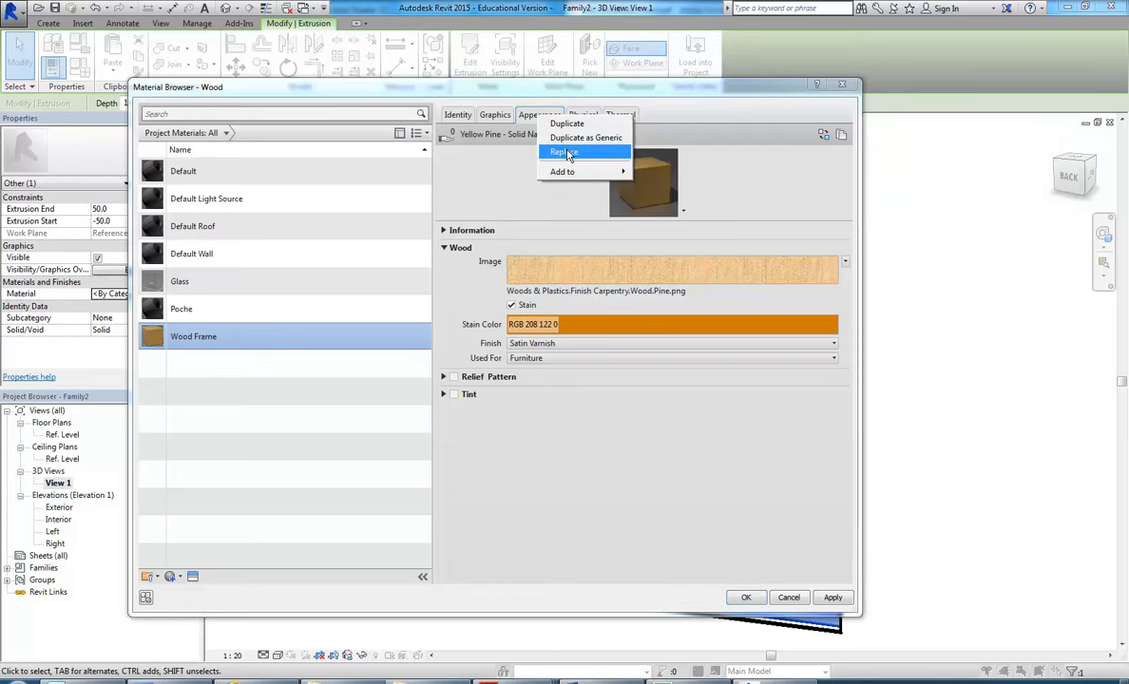
left_click(569, 154)
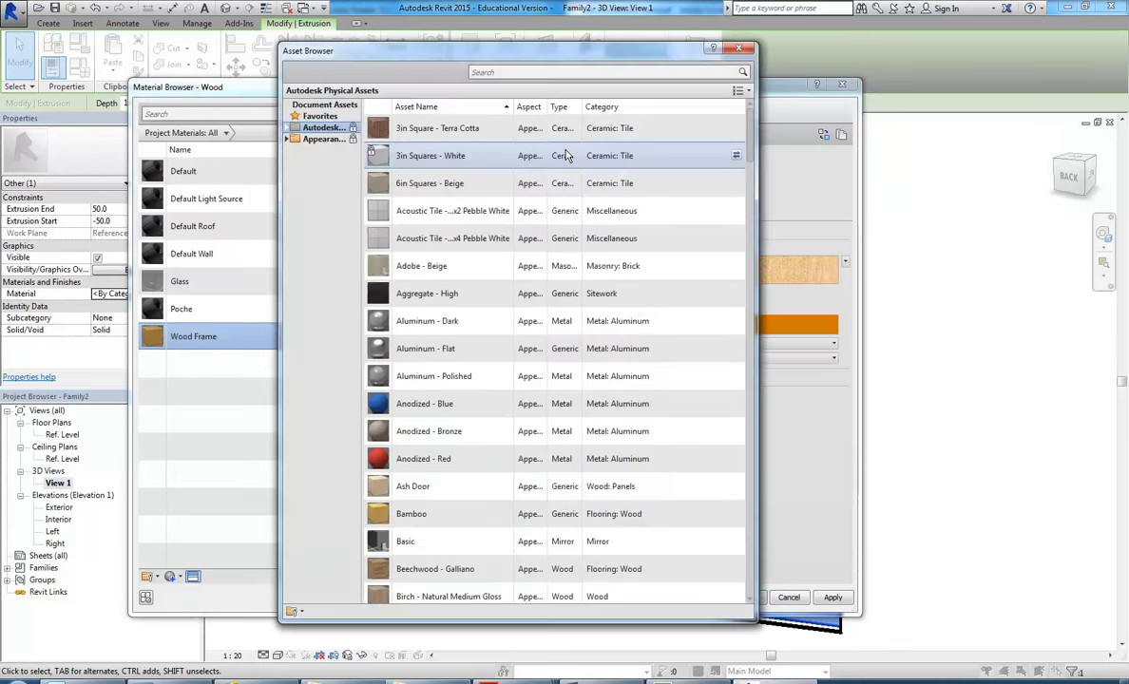
left_click_drag(361, 51, 276, 11)
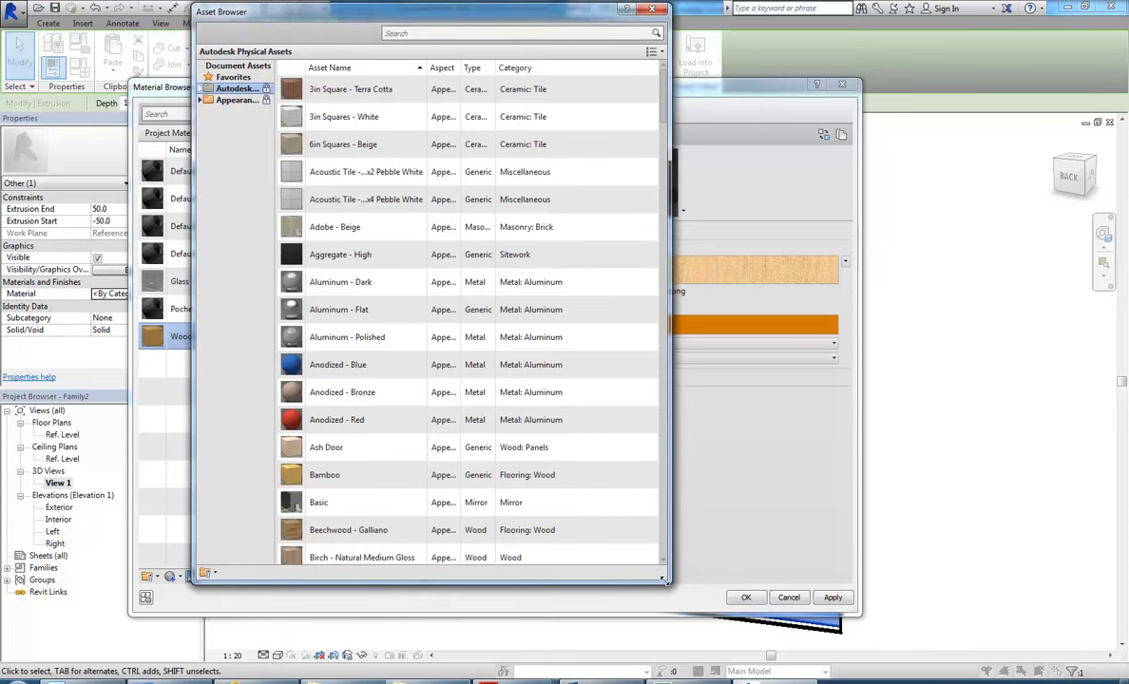
left_click_drag(666, 562, 804, 636)
left_click_drag(259, 14, 229, 119)
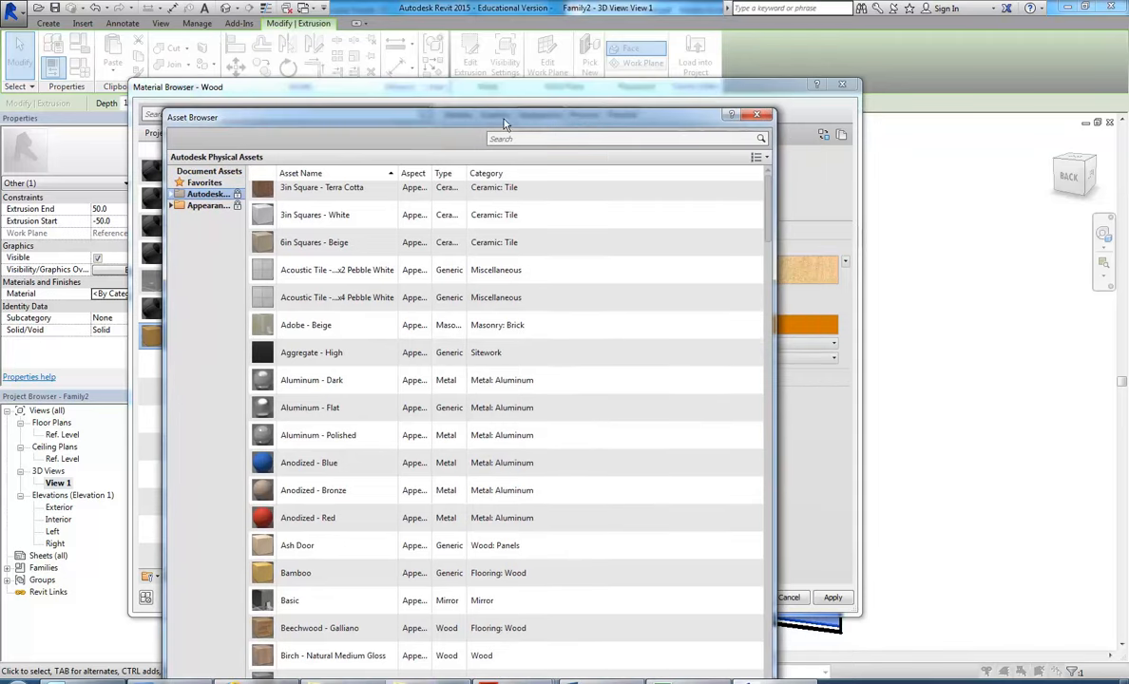
left_click(758, 116)
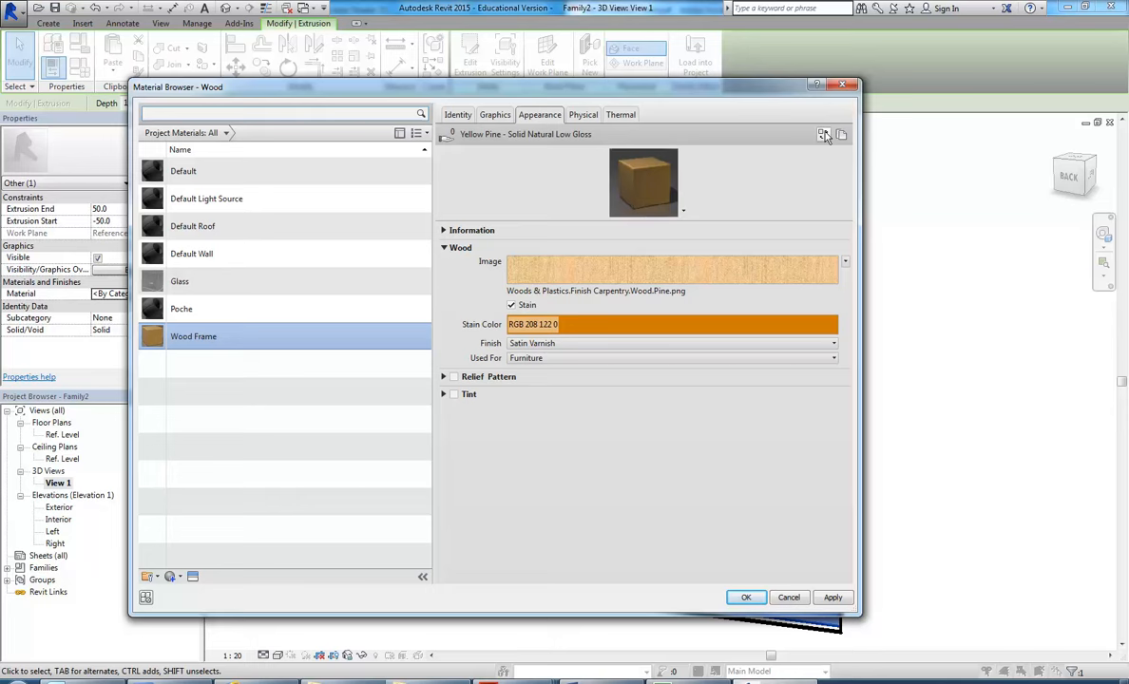
Step: Replace the Wood Frame material's appearance asset with Teak - Natural No Gloss from the Appearance Library's Wood category
right_click(538, 115)
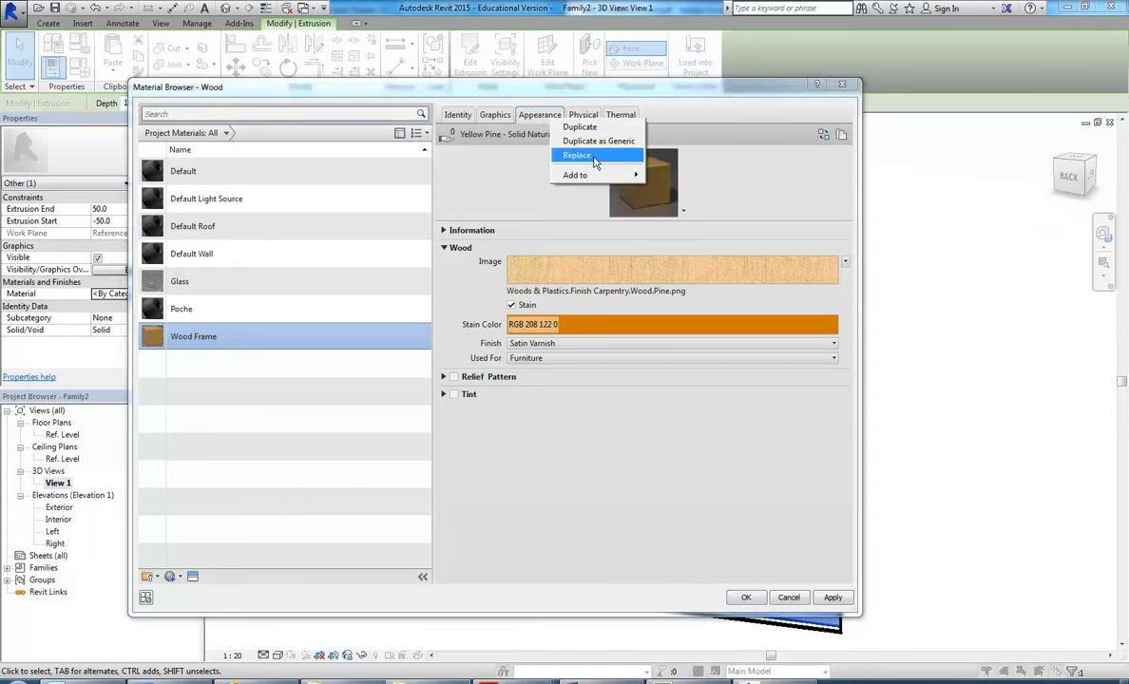
left_click(595, 156)
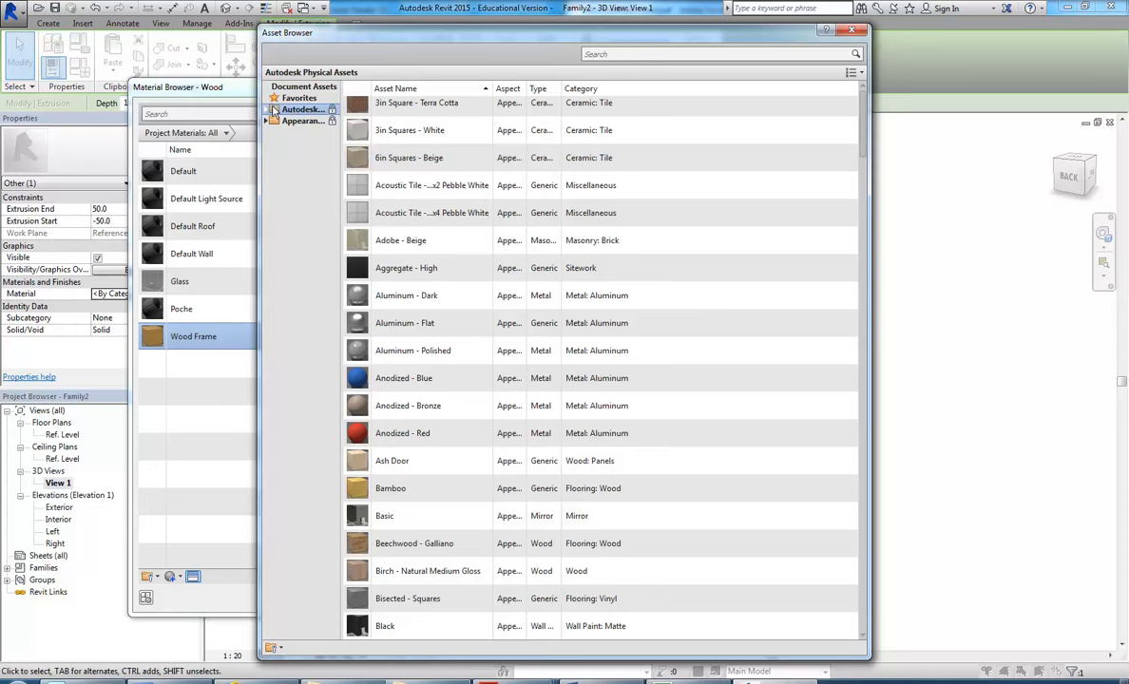
left_click(274, 109)
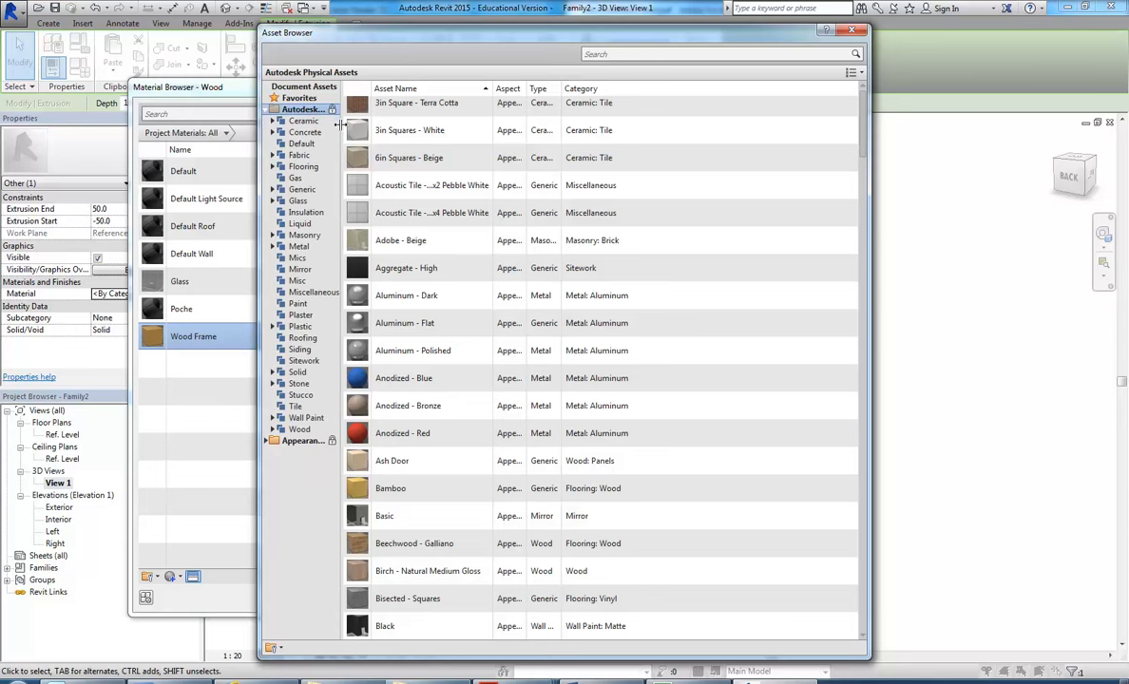
left_click_drag(341, 124, 414, 125)
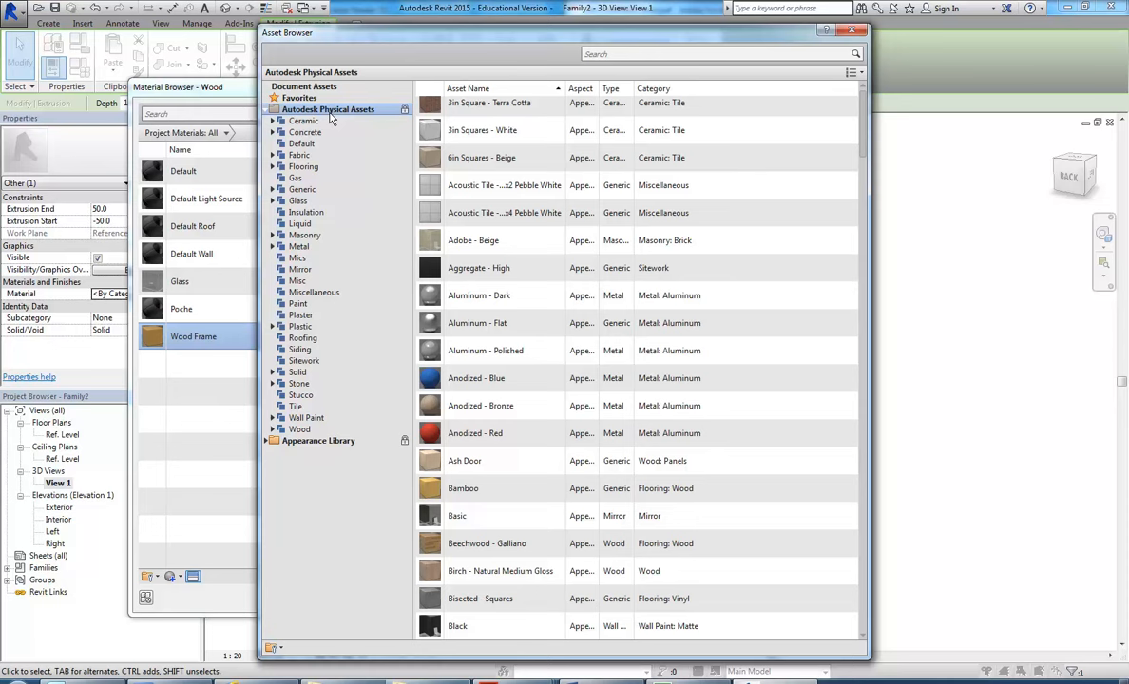
left_click(267, 111)
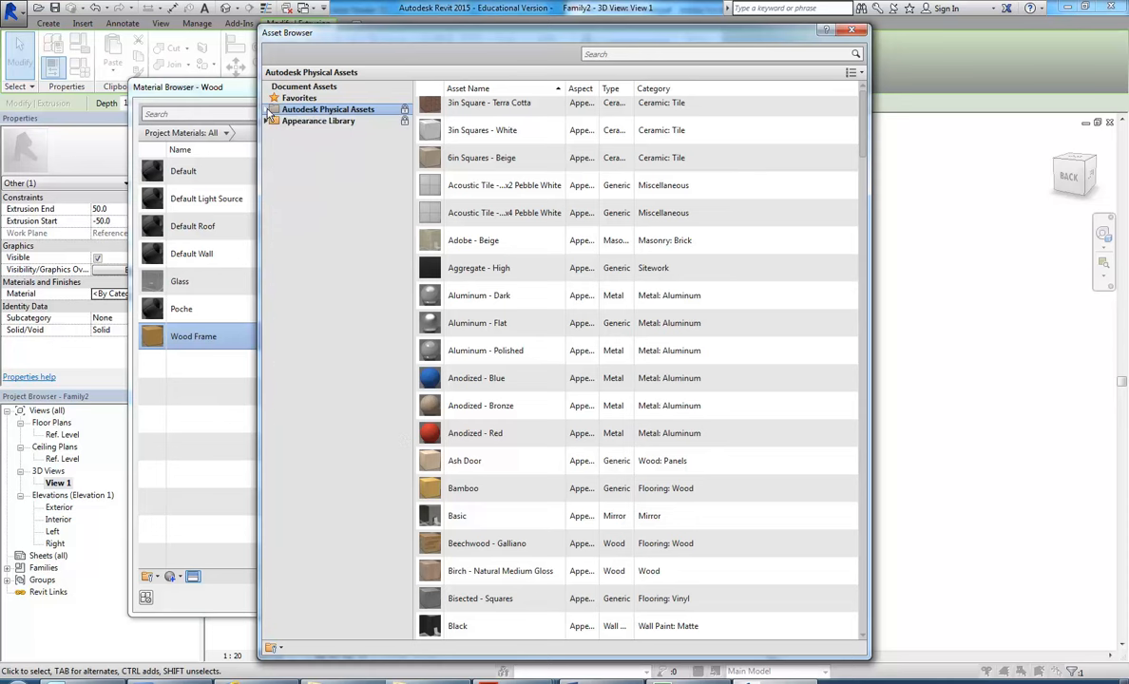
left_click(301, 122)
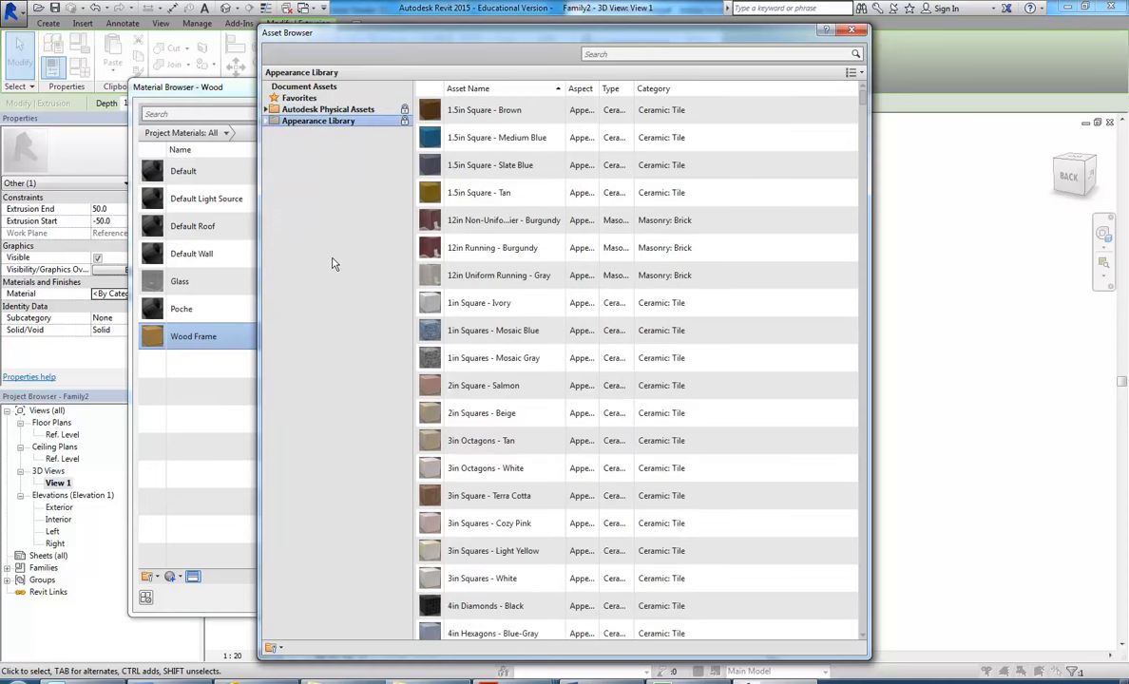
left_click(267, 122)
left_click(300, 566)
scroll(866, 330, "down", 10)
left_click_drag(866, 330, 862, 472)
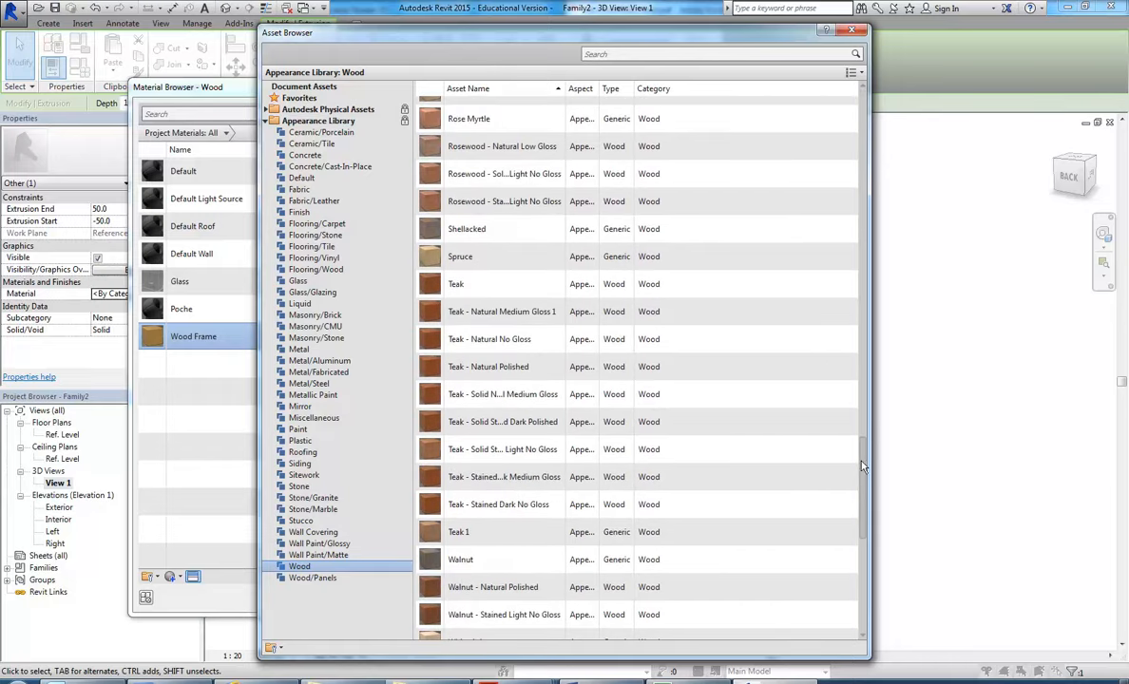
left_click(850, 339)
left_click(852, 31)
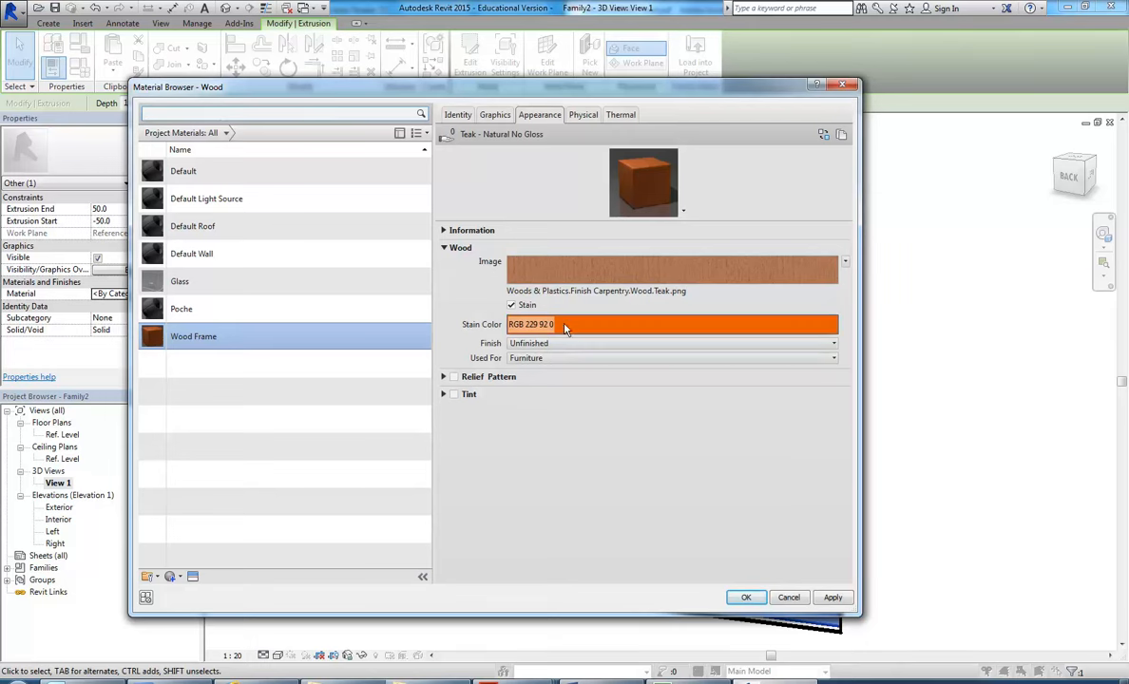
Step: Make the Wood Frame material's shading use the render appearance, set its cut pattern to Diagonal crosshatch and confirm the material
left_click(498, 115)
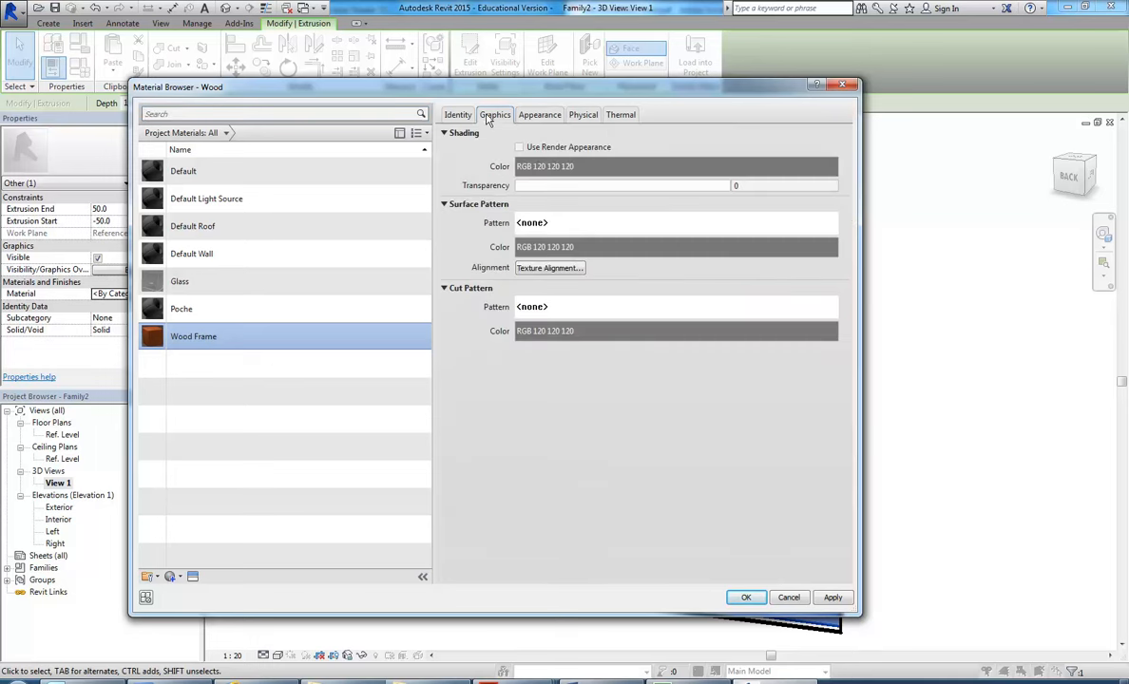
left_click(520, 149)
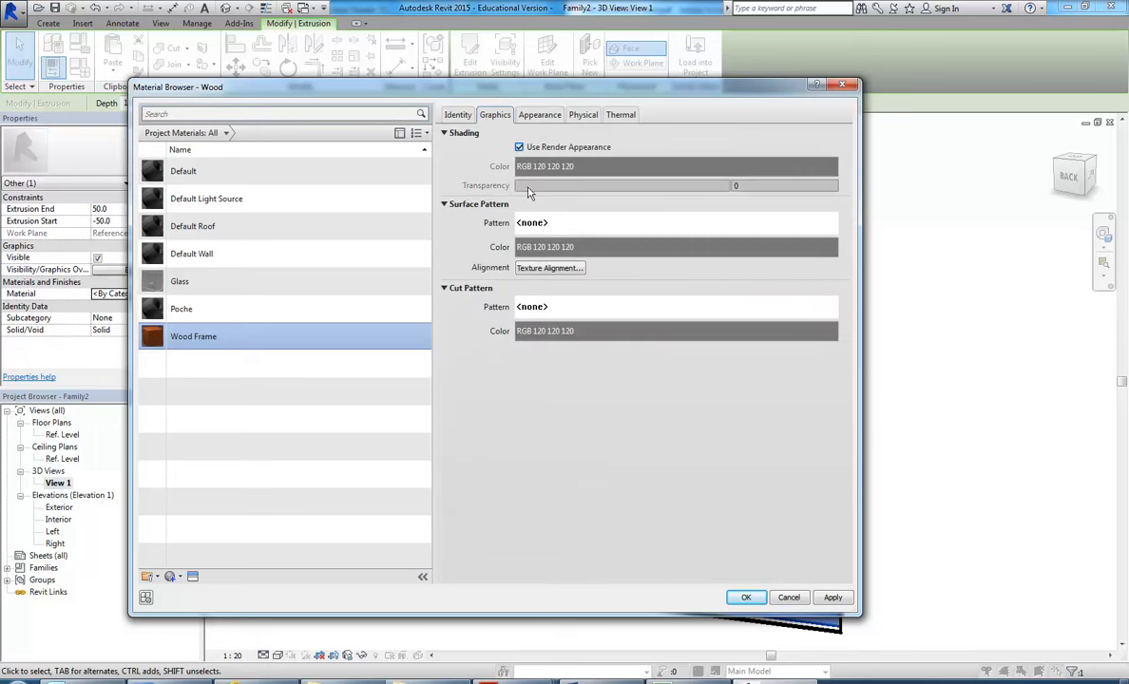
left_click(532, 222)
left_click(391, 289)
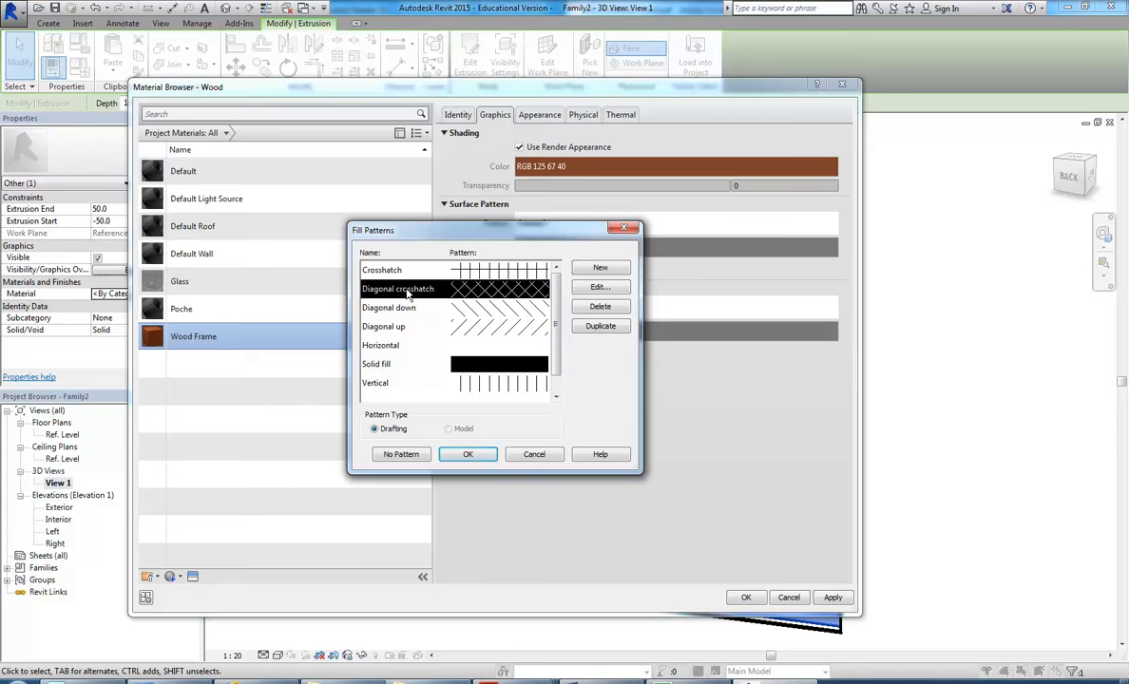
left_click(463, 455)
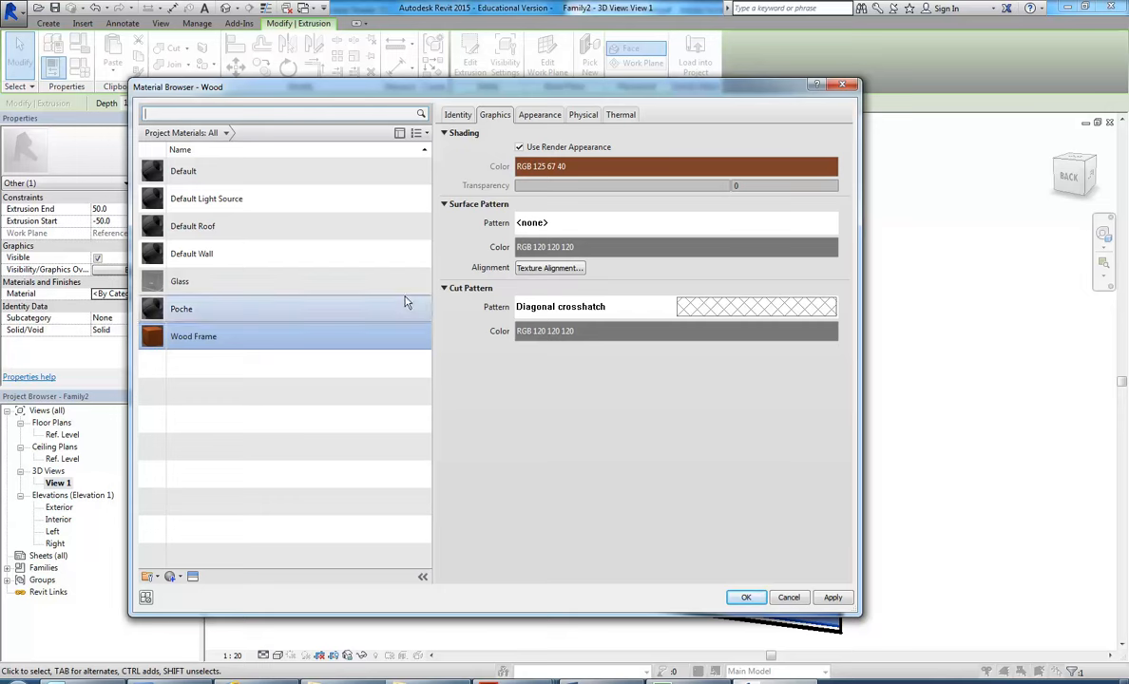
left_click(746, 598)
Step: Deselect the frame and set the 3D view's visual style to Realistic after trying Shaded
left_click(627, 634)
left_click(277, 656)
left_click(300, 600)
scroll(389, 592, "up", 3)
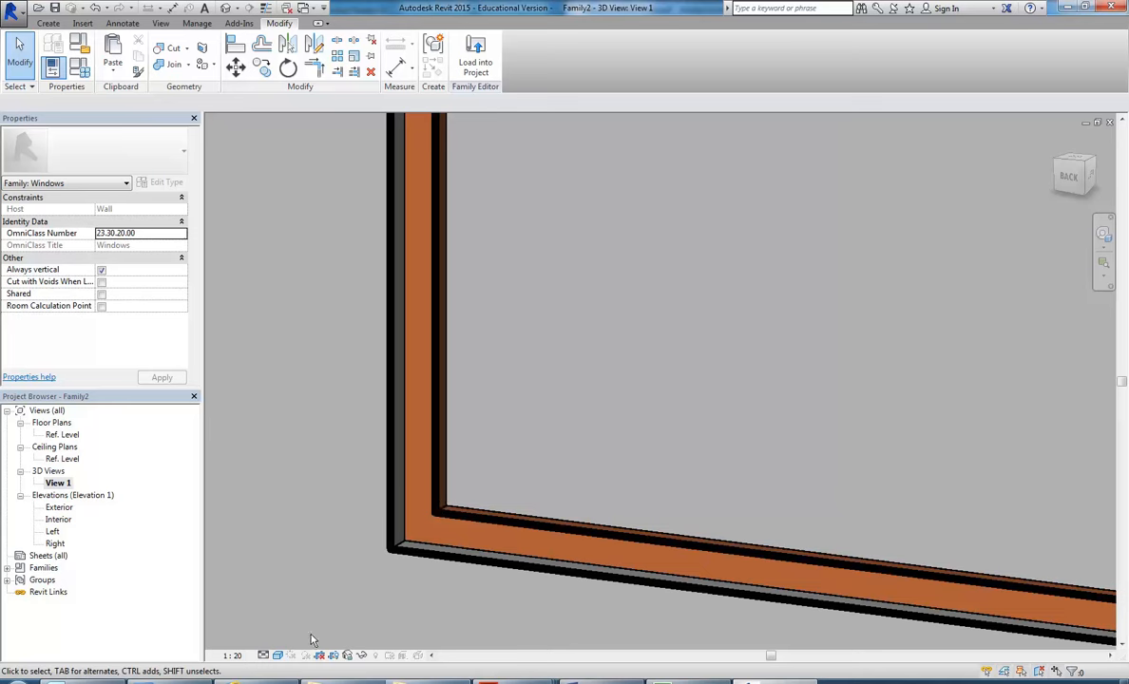
left_click(277, 656)
left_click(302, 628)
scroll(399, 552, "up", 2)
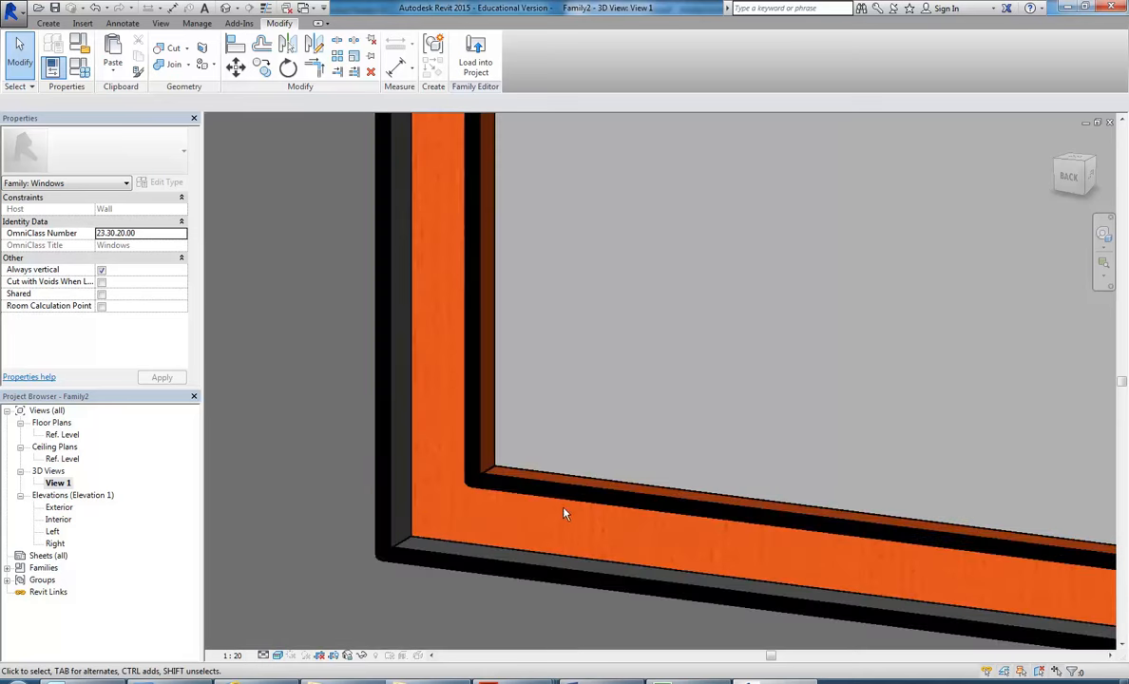
Step: Open the Ref. Level floor plan and set its visual style to Hidden Line and its scale to 1:10
double_click(62, 434)
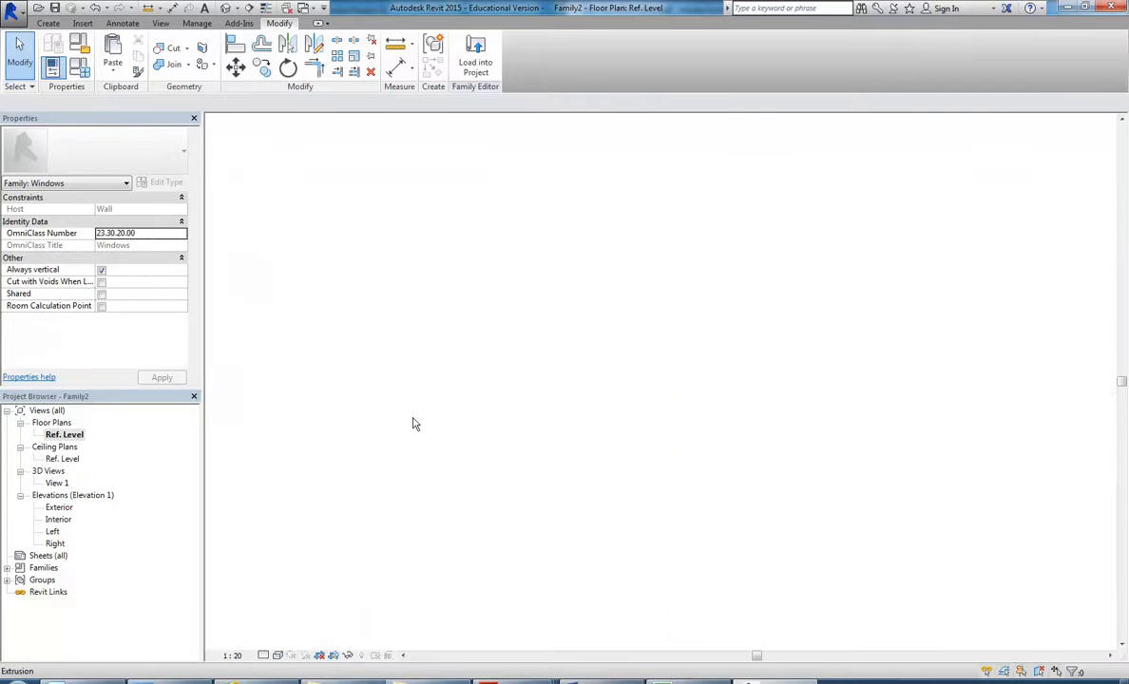
scroll(471, 459, "up", 2)
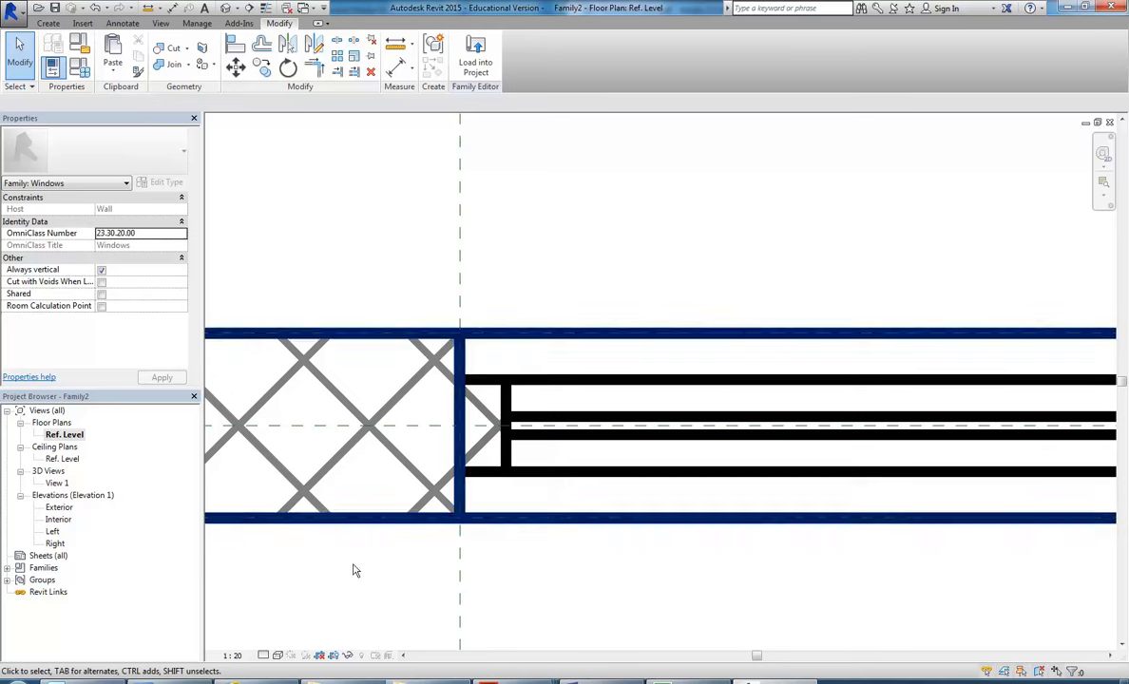
left_click(263, 656)
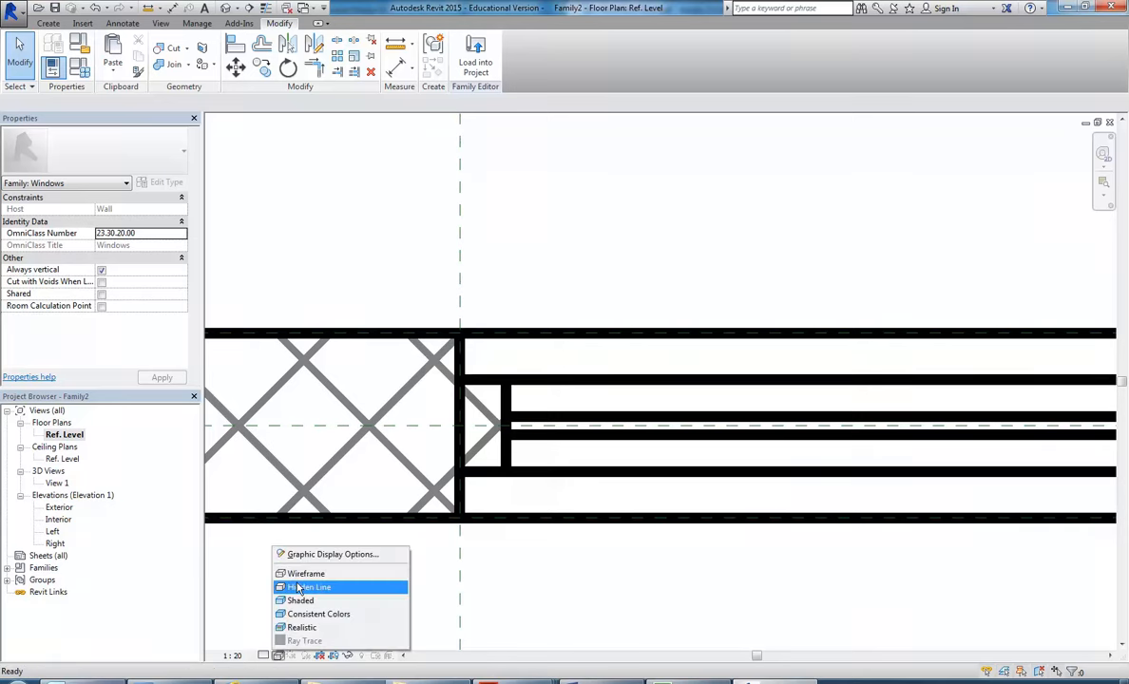
left_click(303, 545)
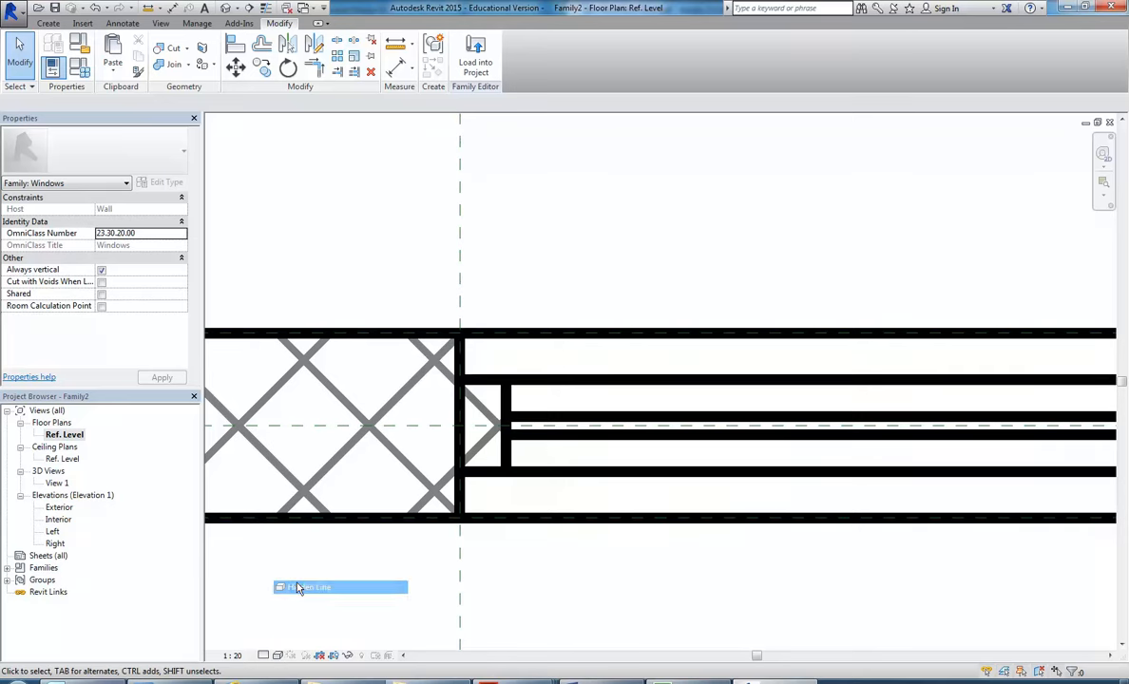
left_click(265, 656)
left_click(232, 656)
left_click(243, 535)
scroll(462, 425, "up", 1)
middle_click_drag(462, 426, 461, 482)
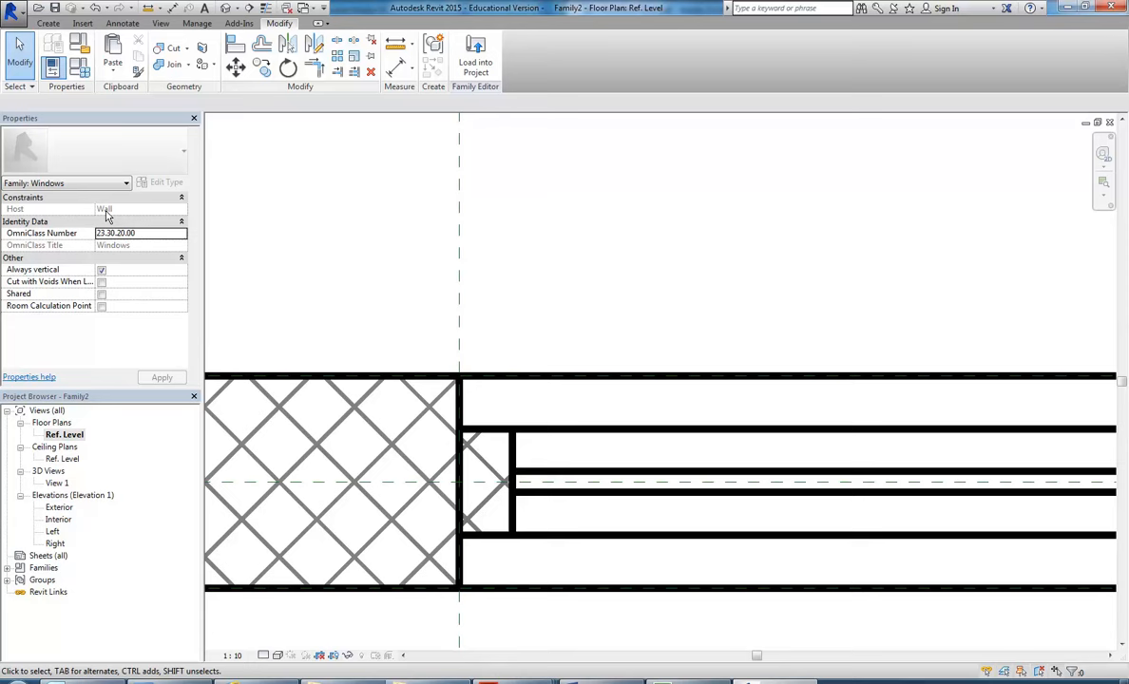
Step: Open the fill patterns for the Wood Frame material's cut pattern and inspect the Diagonal crosshatch properties without changing them
left_click(196, 24)
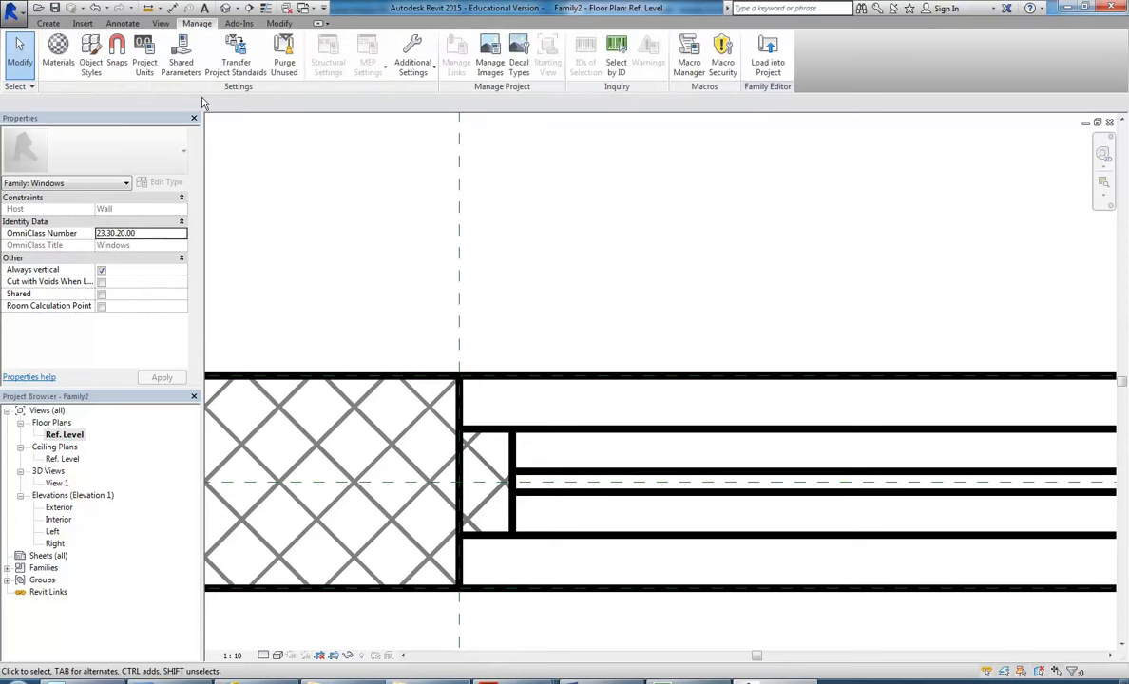
left_click(60, 57)
left_click(194, 336)
left_click(756, 307)
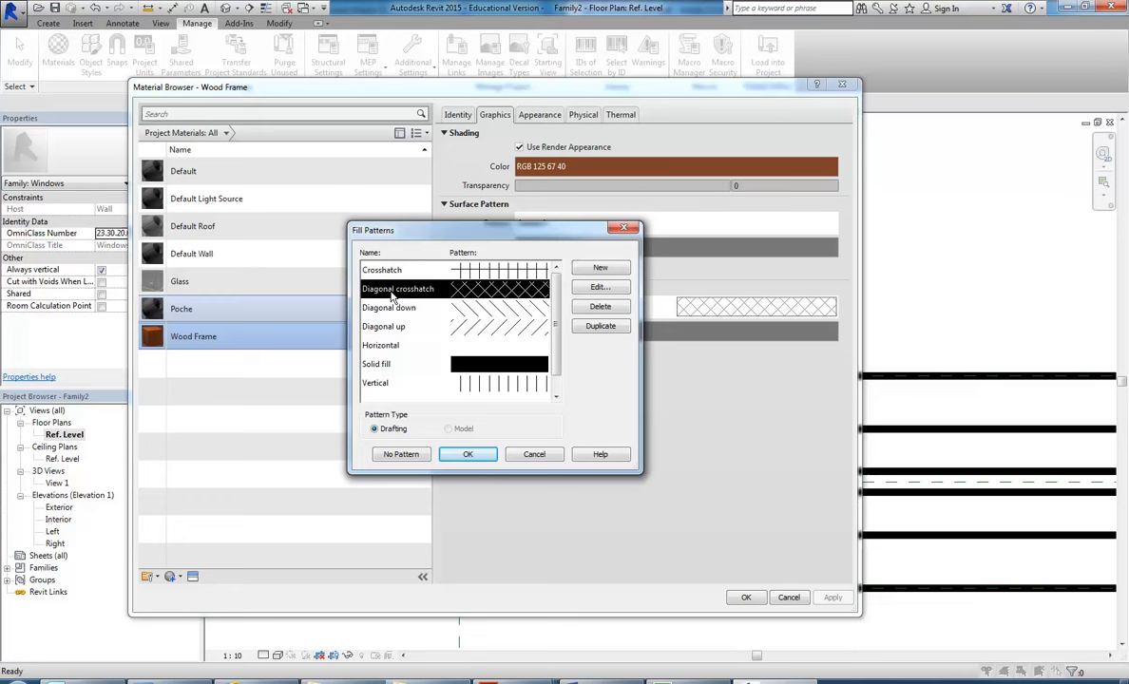
left_click(600, 288)
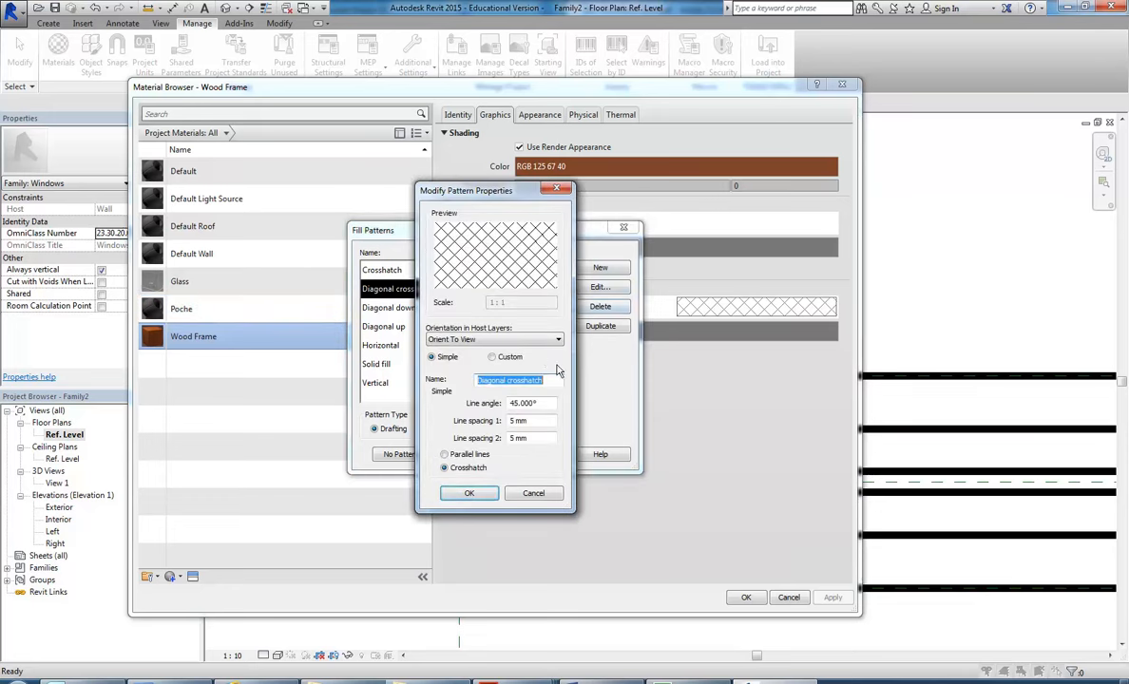
left_click(534, 493)
Step: Create a 3 mm crosshatch fill pattern named Diagonal Cross Small and apply it as the Wood Frame material's cut pattern
left_click(600, 269)
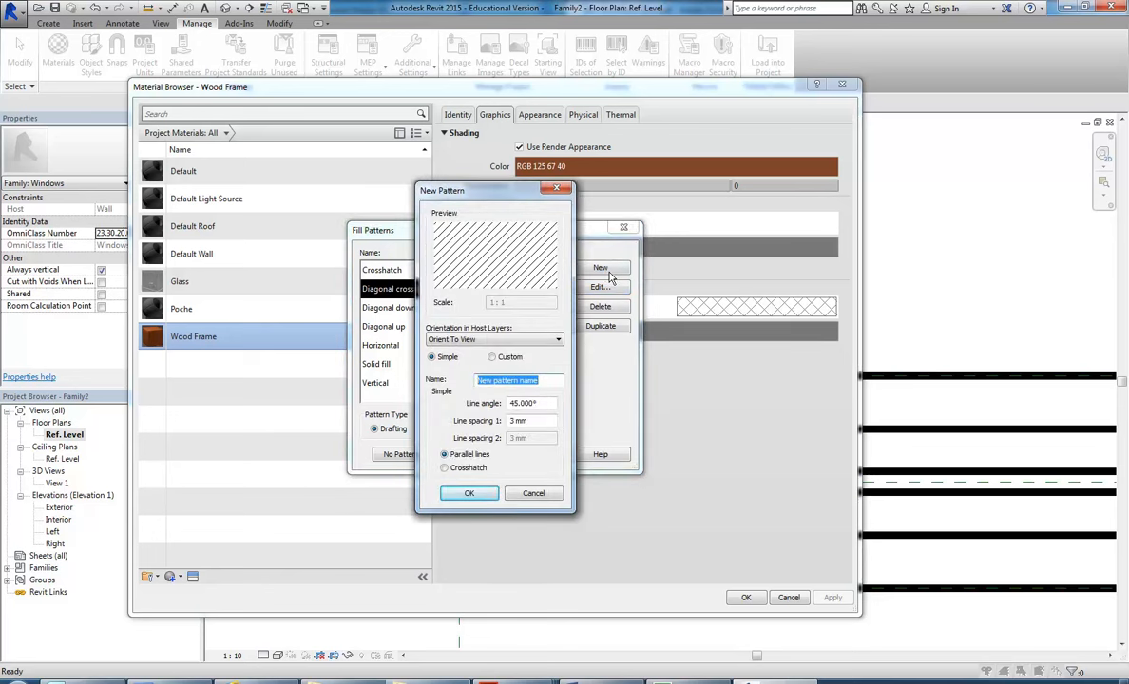
type("Diagonal Cross Small")
left_click(444, 468)
left_click(469, 493)
left_click(487, 454)
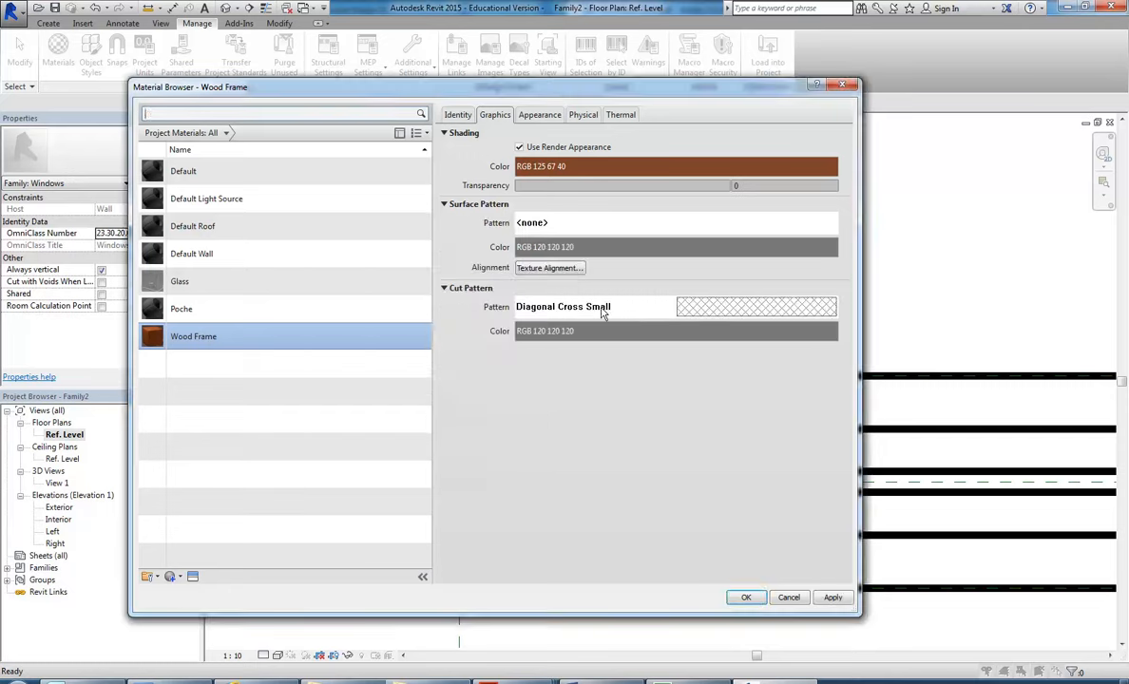
left_click(746, 597)
scroll(559, 303, "down", 2)
mouse_move(586, 292)
middle_mouse_down()
mouse_move(600, 282)
mouse_move(584, 275)
mouse_move(441, 333)
middle_mouse_up()
scroll(535, 293, "down", 2)
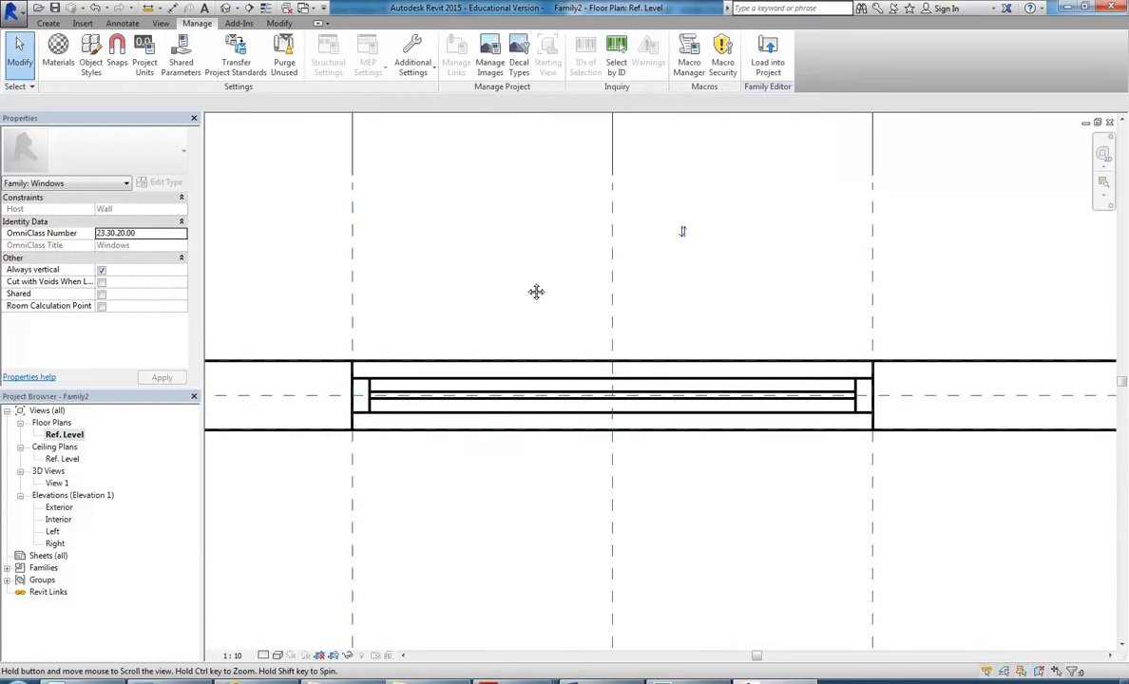
Step: Return to the 3D view View 1 and select the window's frame extrusion
double_click(56, 483)
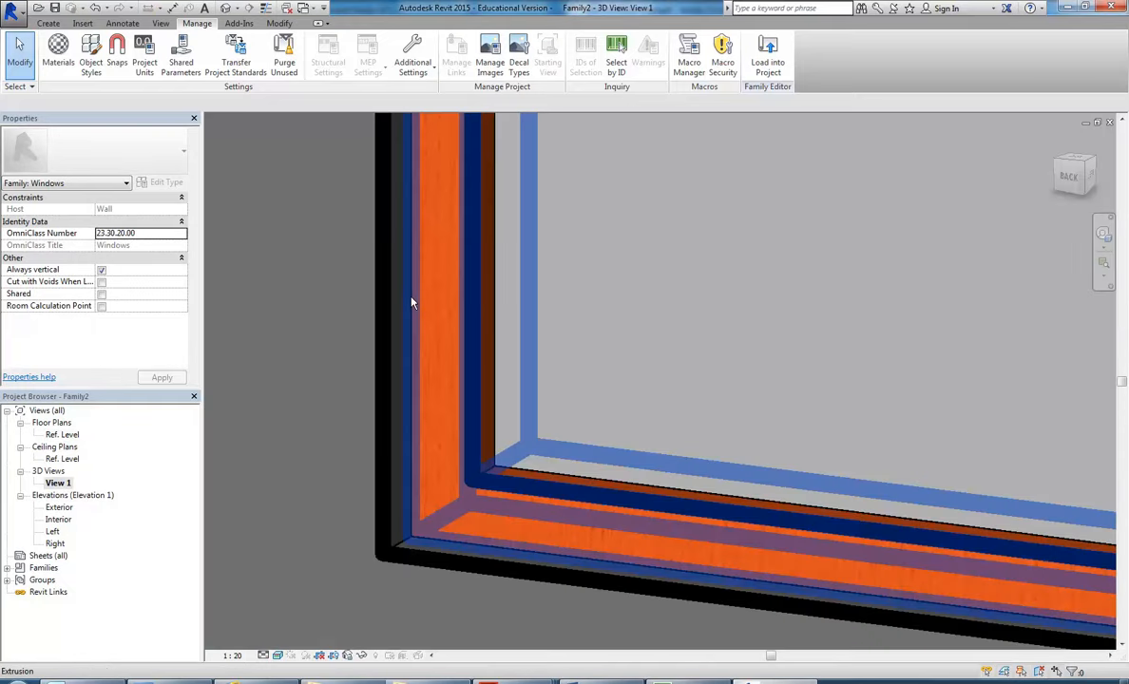
middle_click_drag(411, 302, 519, 410, "shift")
scroll(567, 314, "down", 1)
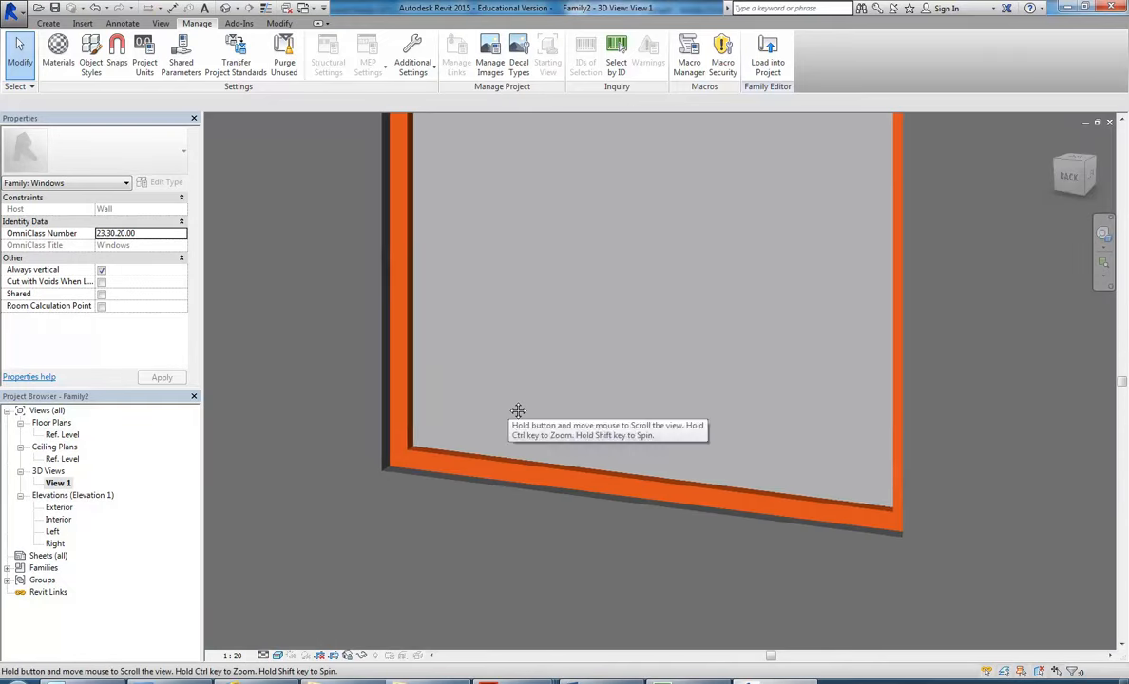
scroll(409, 463, "up", 3)
left_click(371, 443)
middle_click_drag(570, 380, 599, 423)
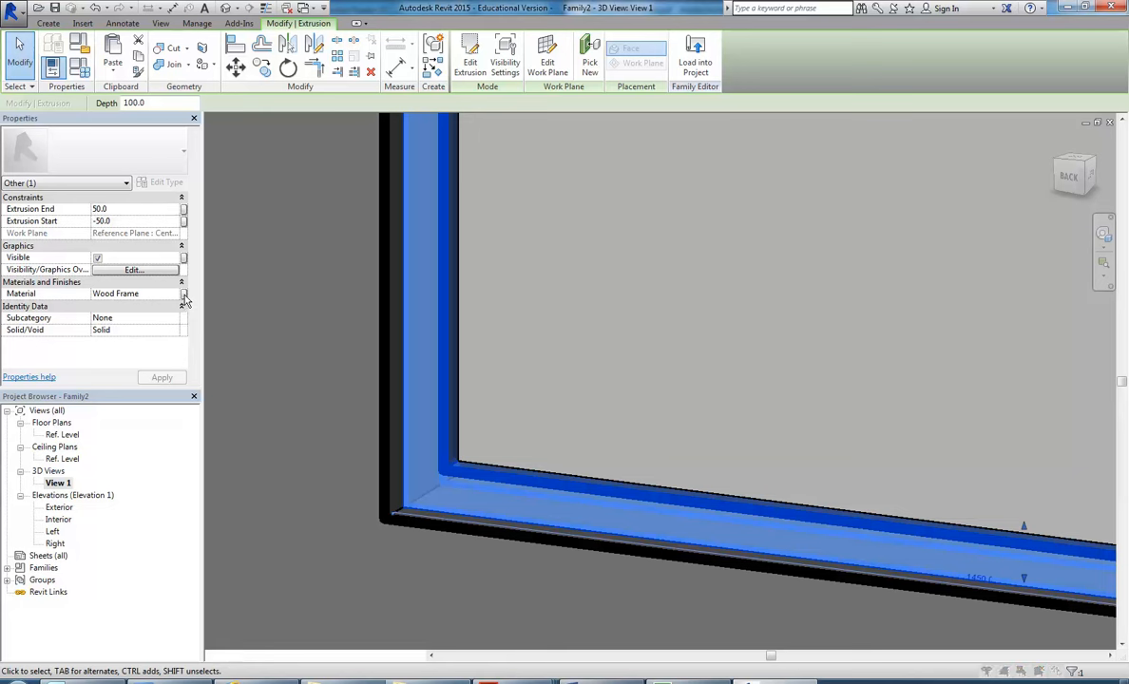
Step: Create a type parameter named Frame Material under Materials and Finishes and associate it with the frame extrusion's material
left_click(184, 295)
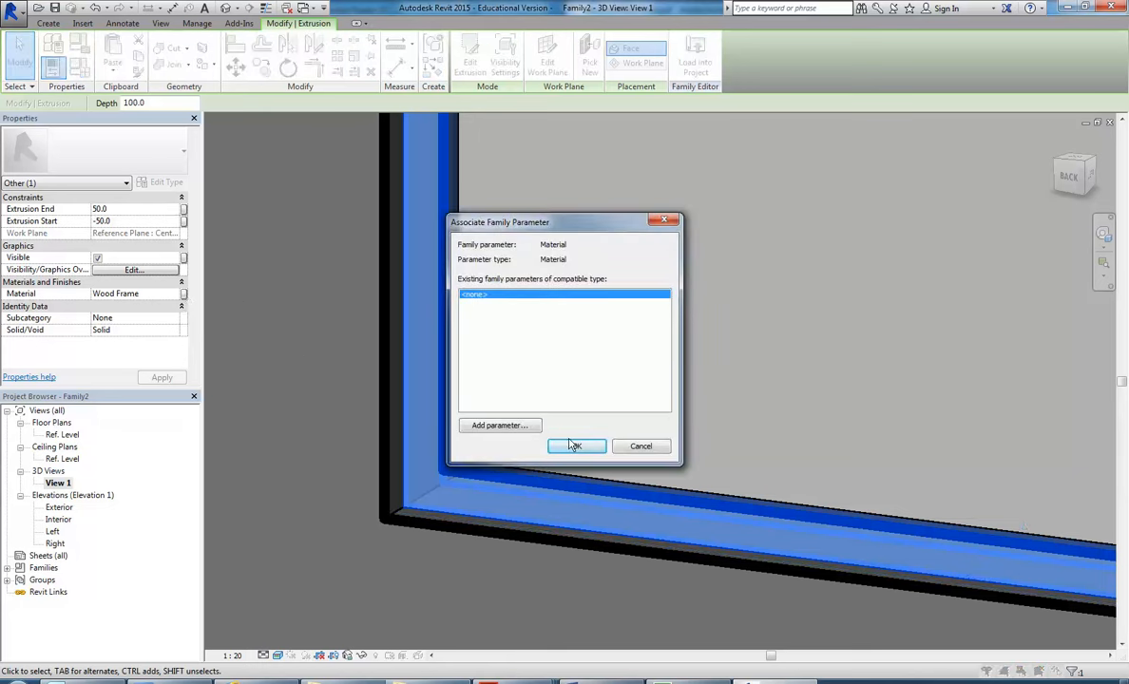
left_click(637, 448)
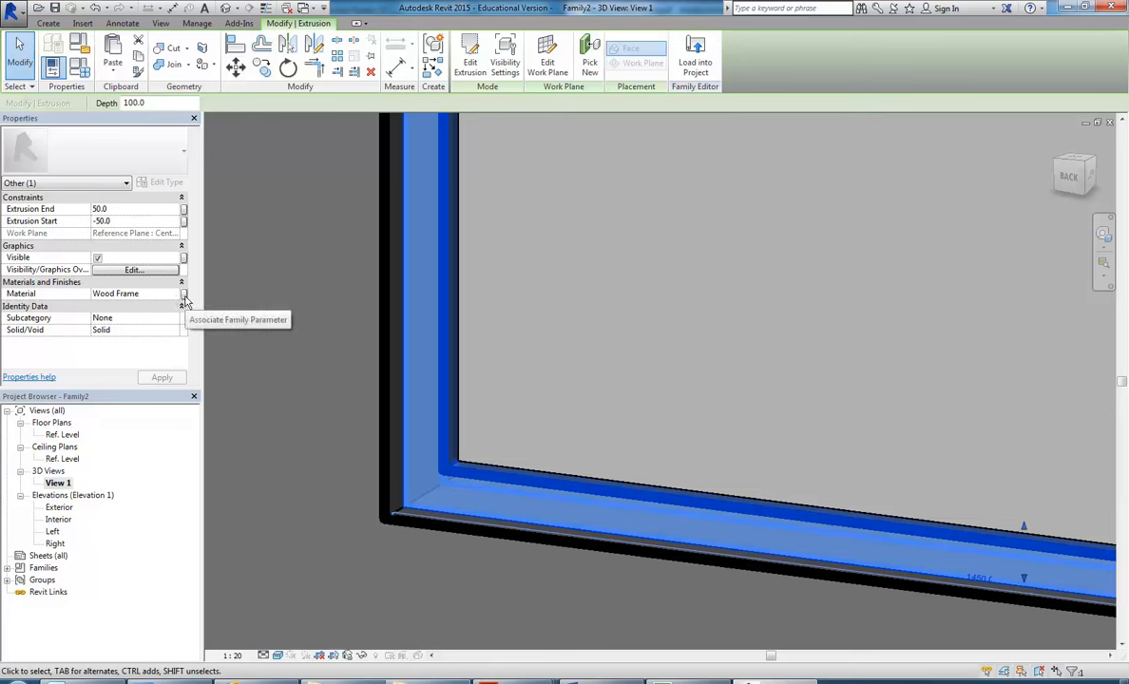
left_click(183, 296)
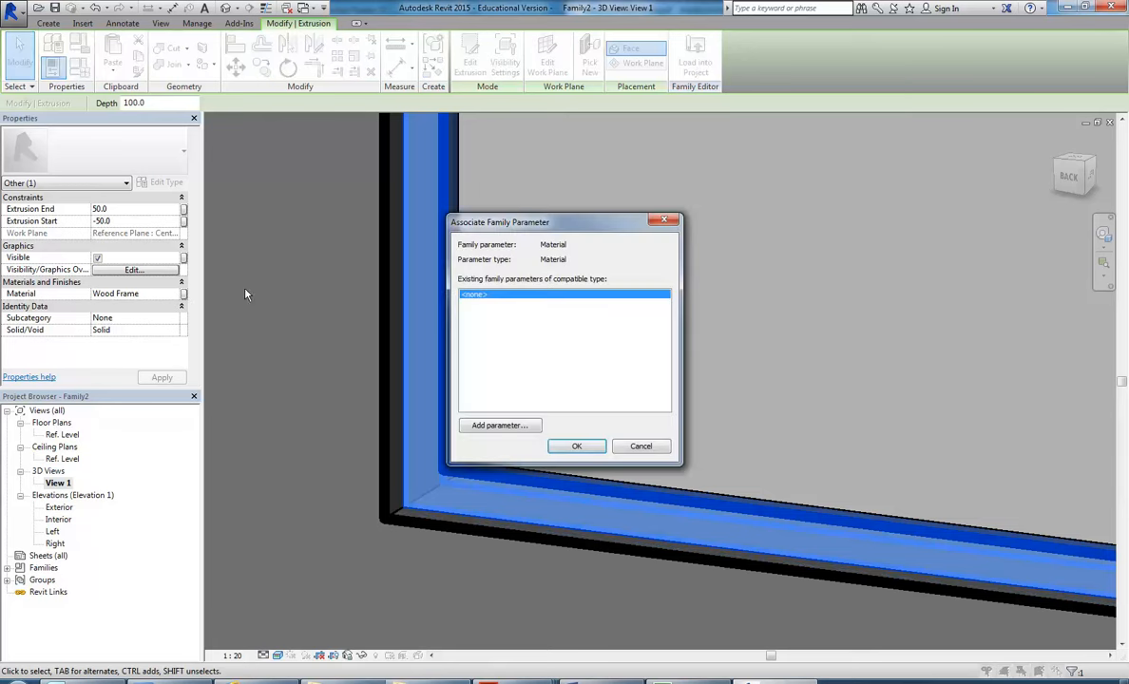
left_click(504, 426)
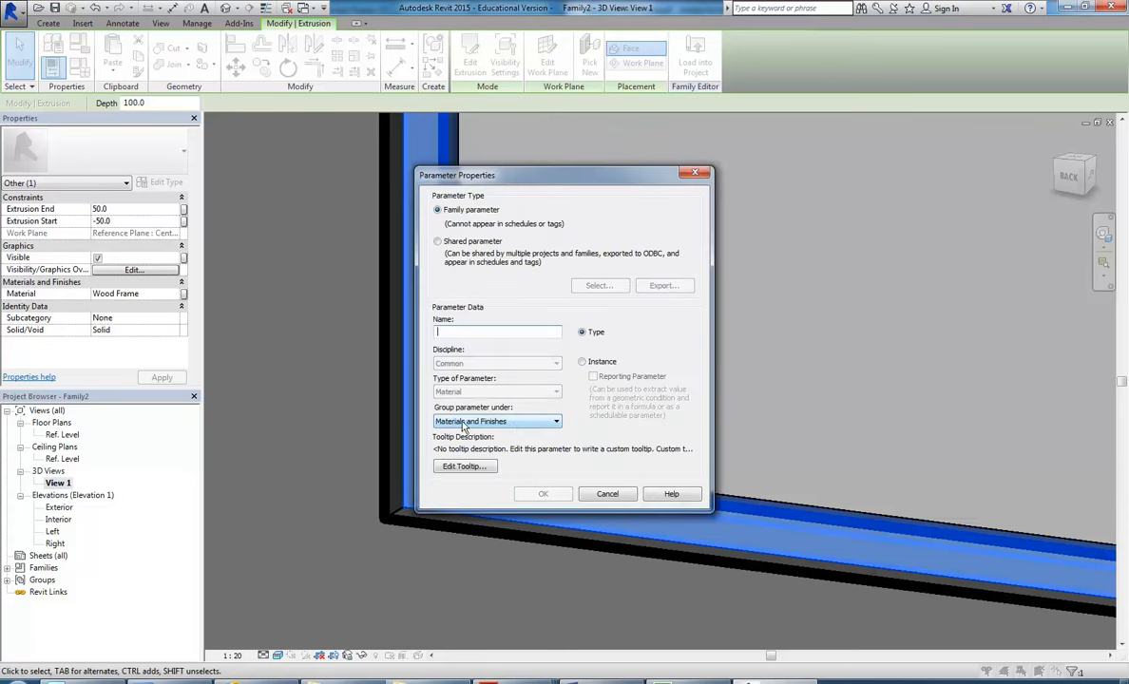
left_click(488, 334)
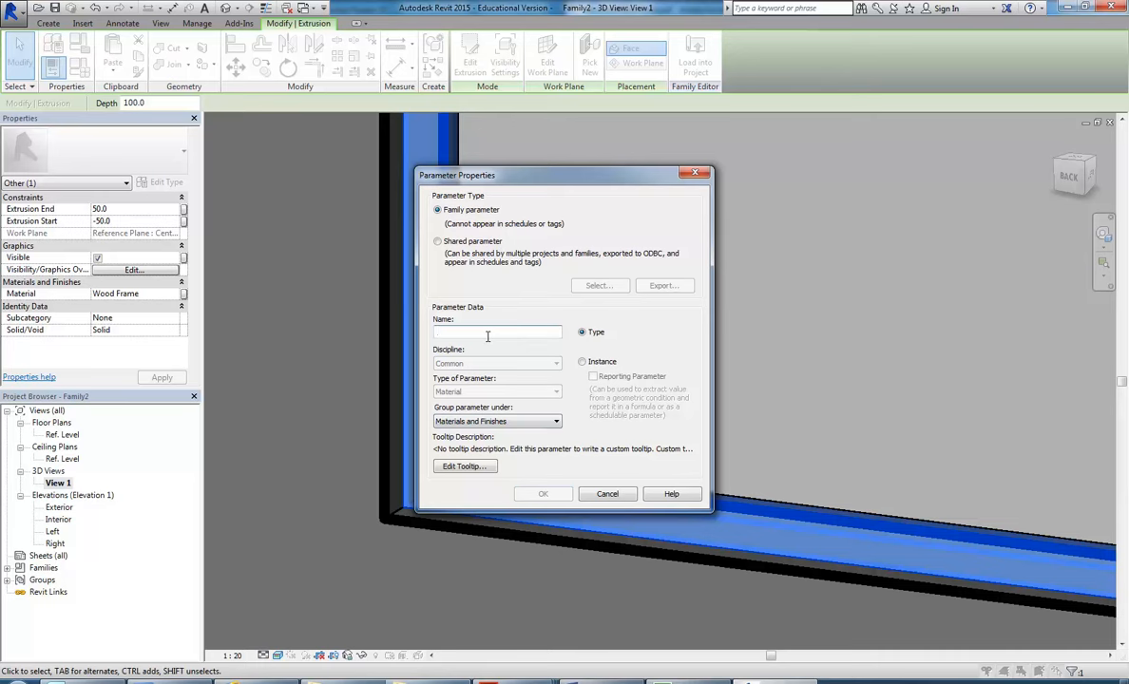
type("Frame Material")
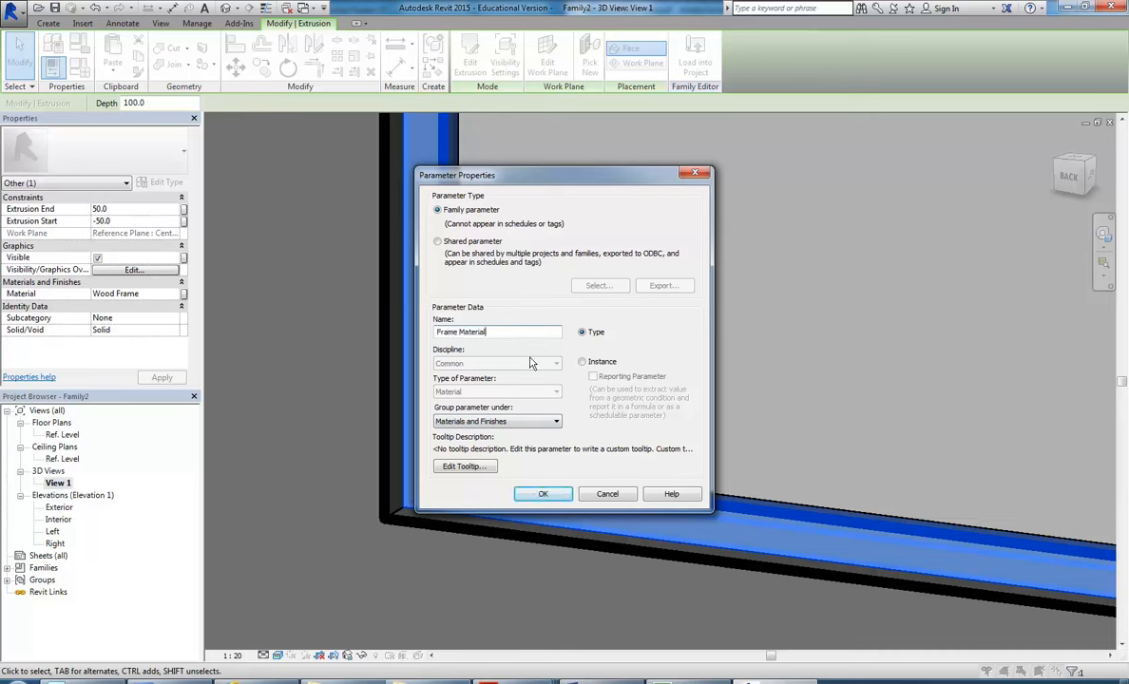
left_click(538, 495)
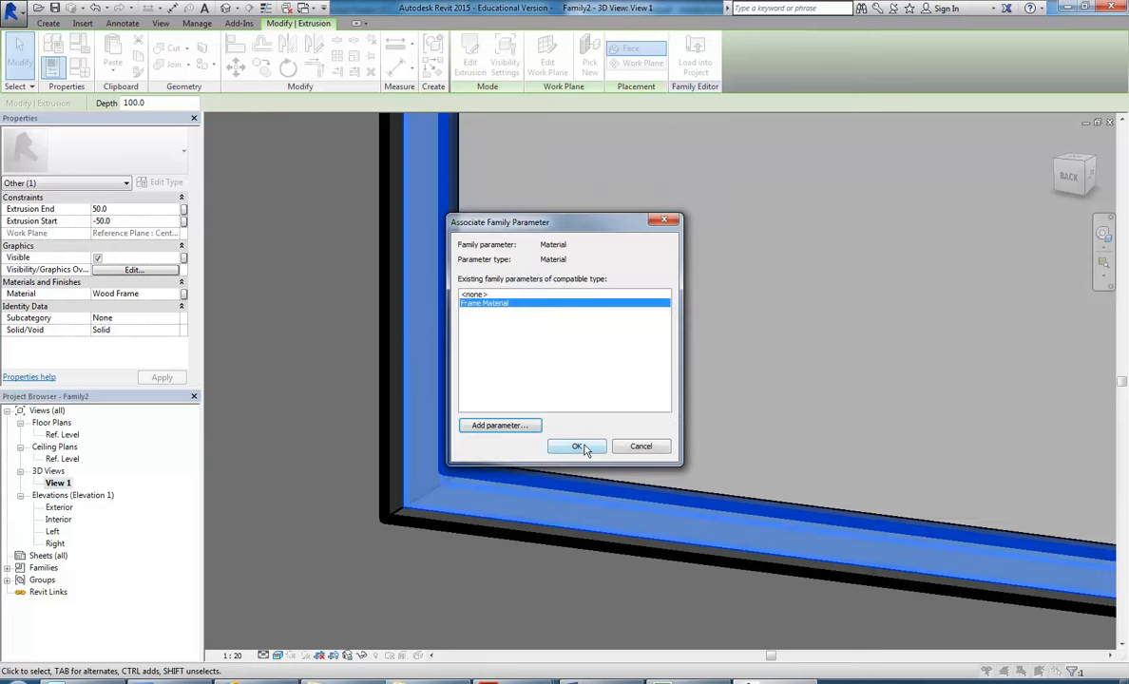
left_click(580, 447)
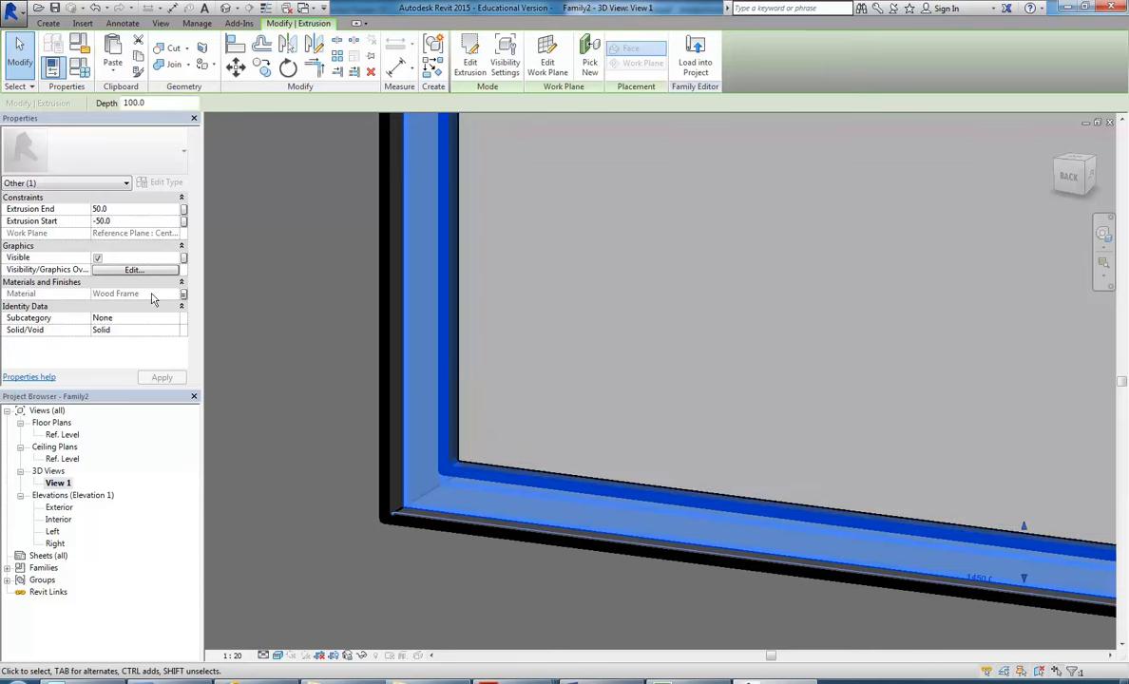
Step: Select the window's glass pane extrusion and assign it the Glass material
left_click(295, 382)
scroll(316, 377, "down", 1)
middle_click_drag(323, 381, 313, 420)
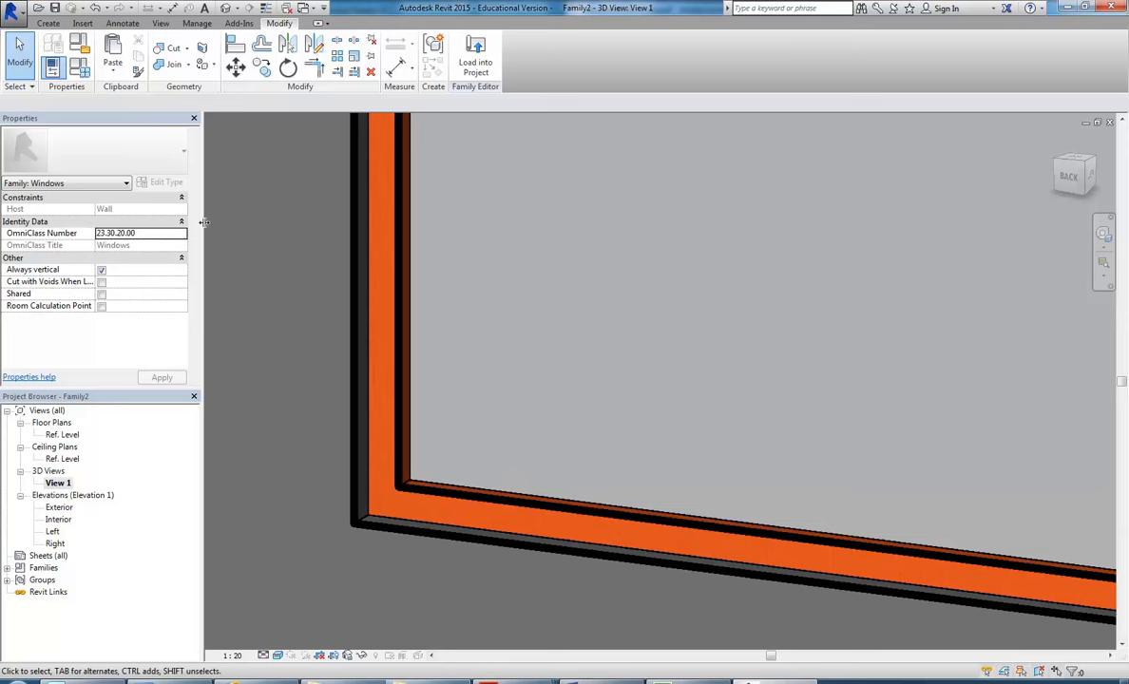
left_click(79, 67)
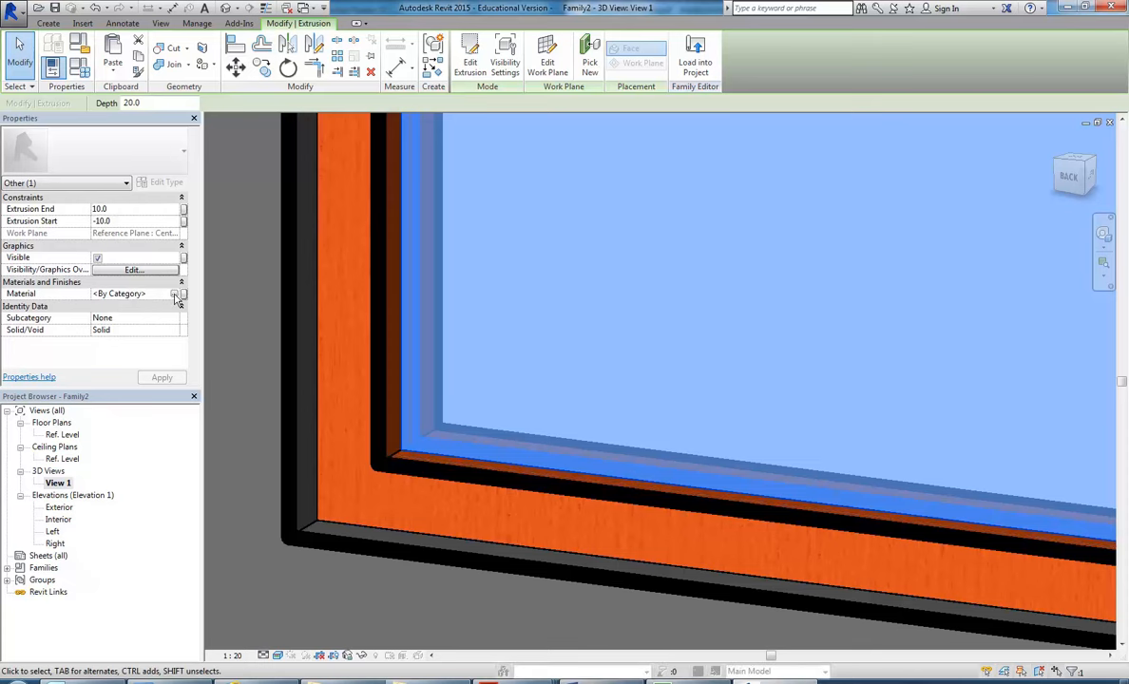
left_click(176, 295)
left_click(180, 283)
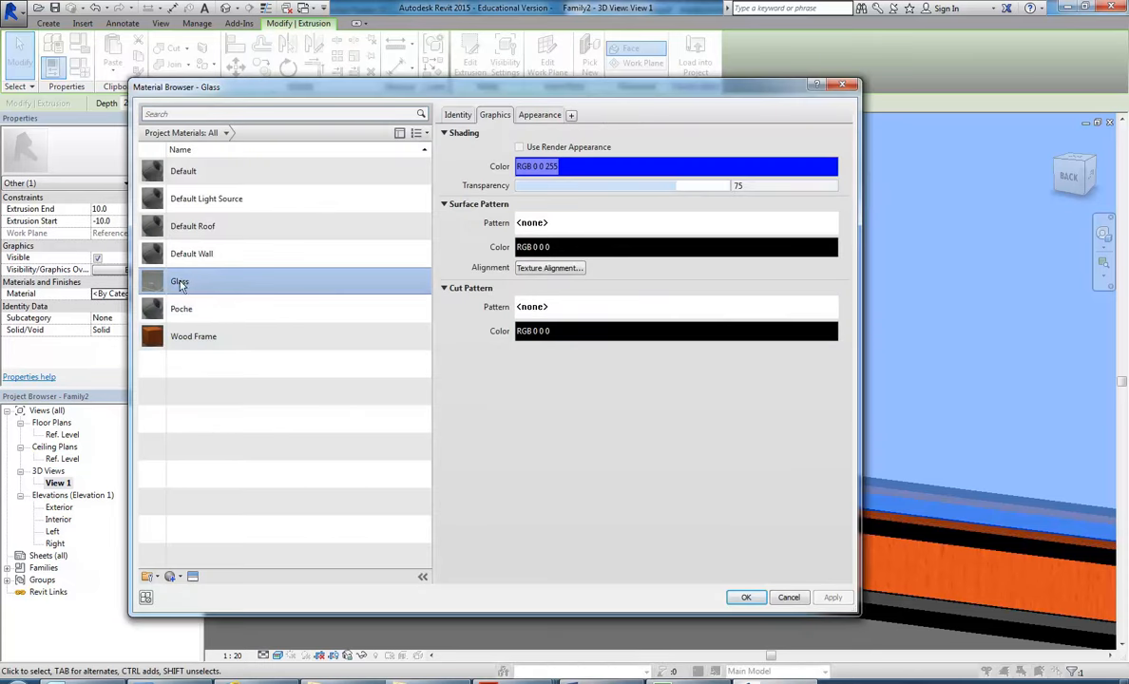
left_click(746, 597)
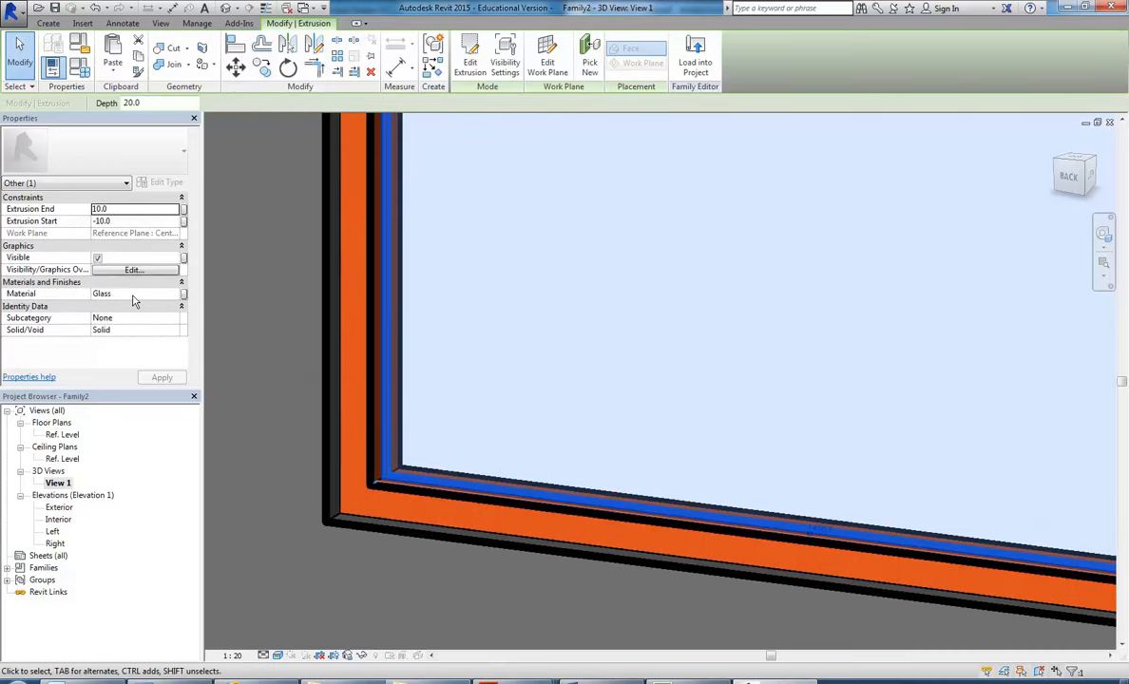
Step: Create a type parameter named Glass Material and associate it with the glass pane's material
left_click(184, 294)
left_click(475, 447)
left_click(496, 333)
type("Glass Material")
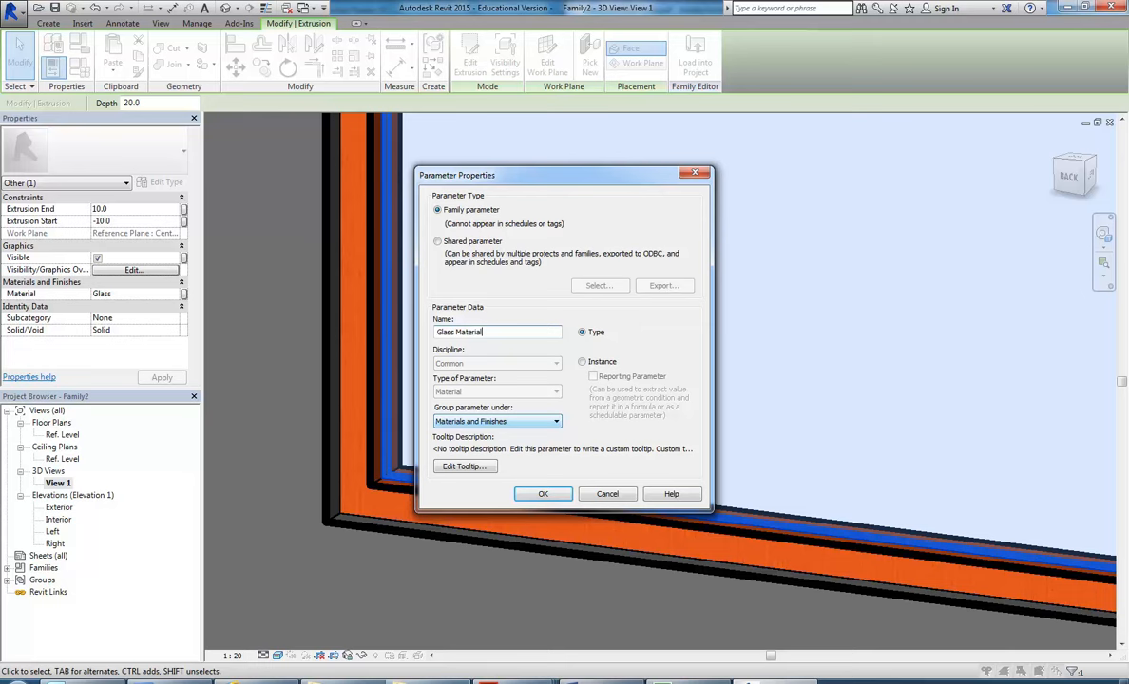
left_click(544, 494)
left_click(577, 442)
left_click(510, 584)
Step: Save the family as Fixed - Basic Graphical in the Revit Library folder under -- ARCHITECTURAL DRAFTING, 2nd Year FT Sem 2 on the P: drive
scroll(614, 470, "down", 4)
middle_click_drag(565, 485, 449, 547)
scroll(520, 467, "up", 1)
key("ctrl+s")
left_click(532, 209)
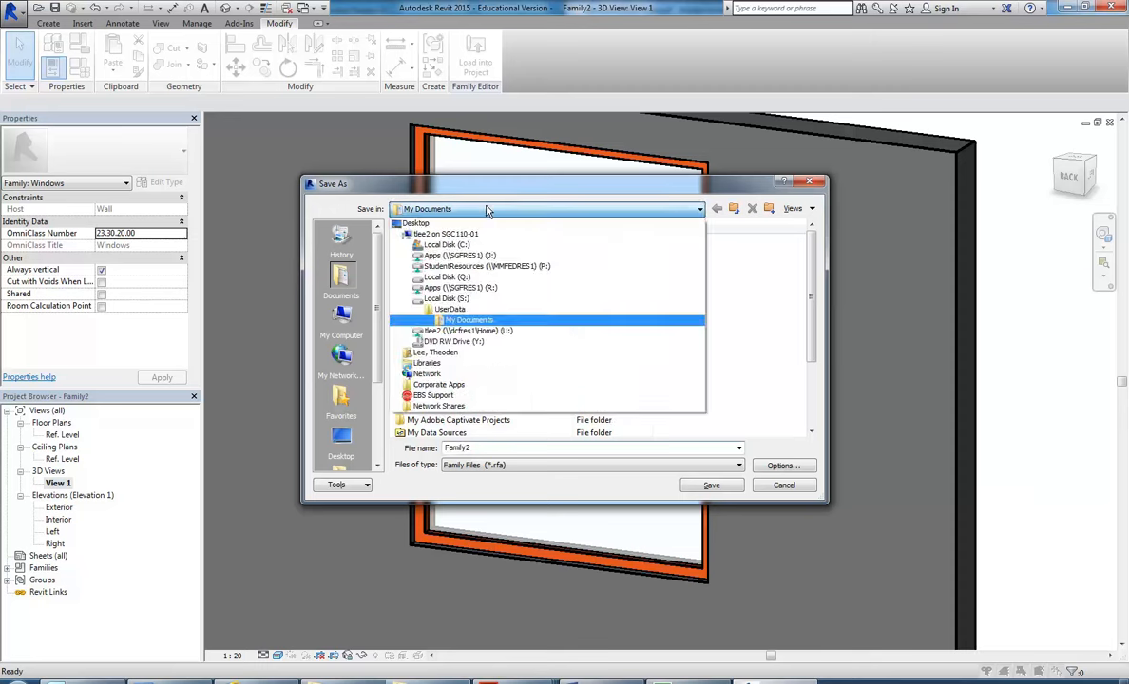
left_click(520, 267)
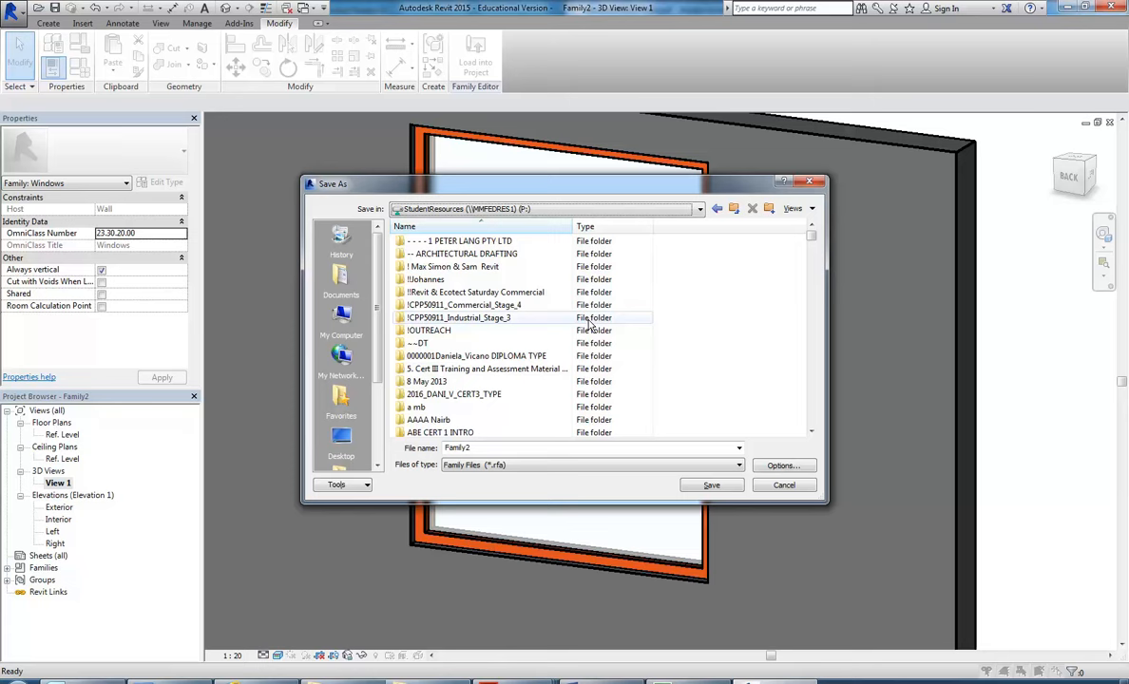
double_click(456, 254)
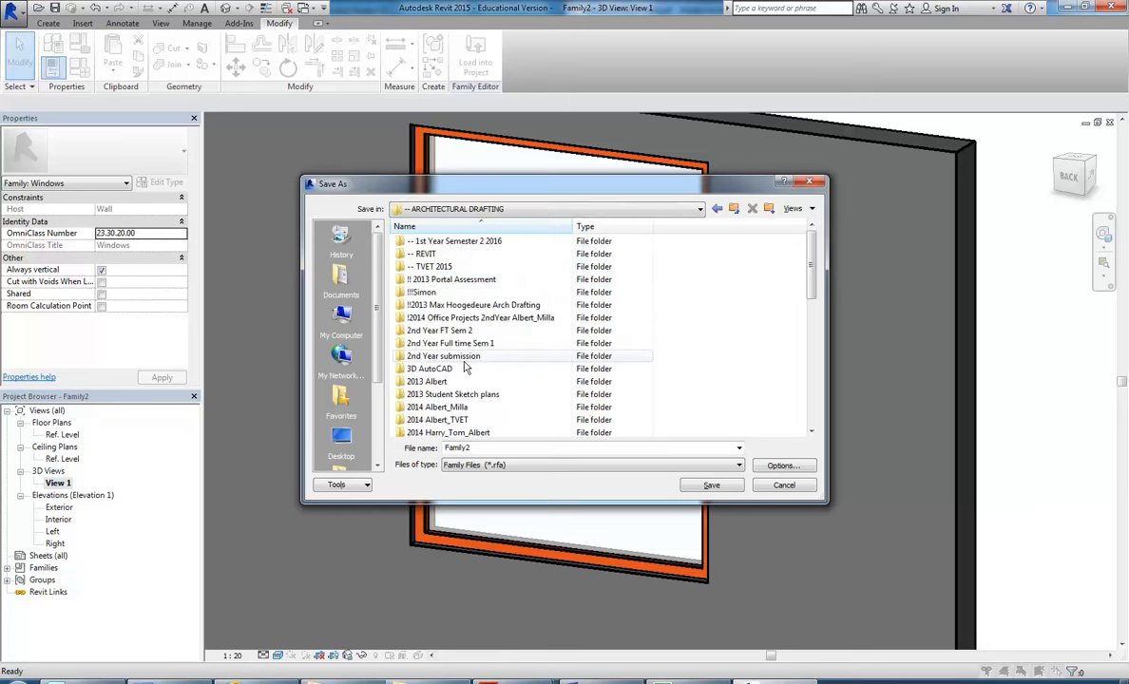
double_click(447, 330)
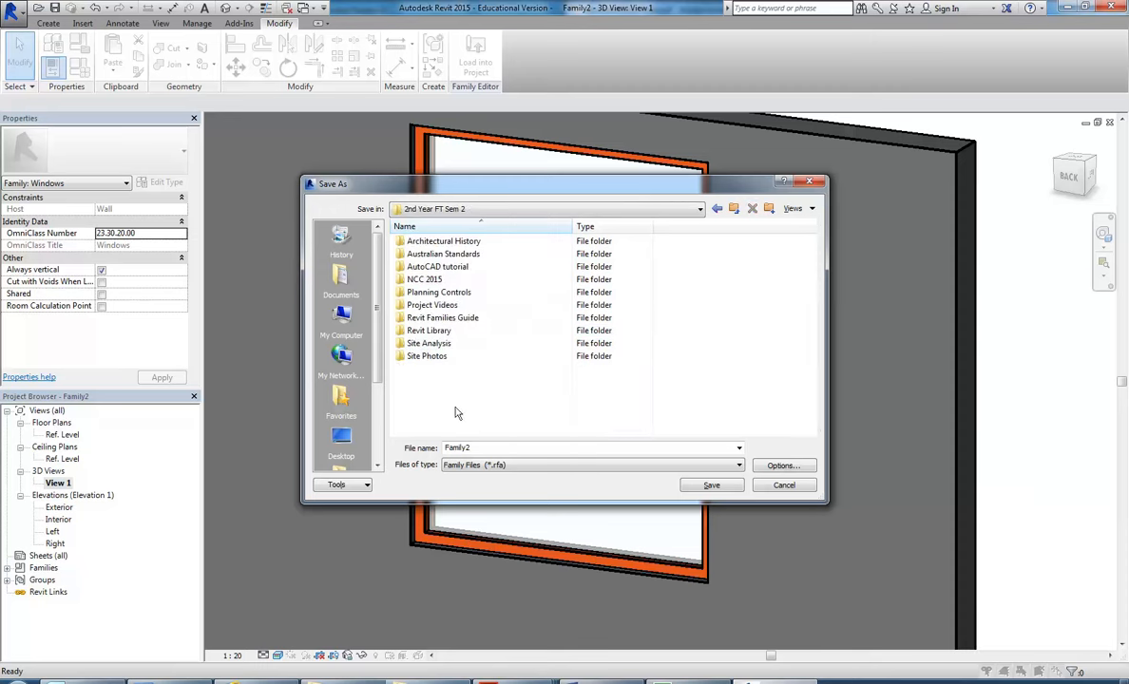
double_click(430, 330)
left_click_drag(812, 262, 810, 409)
type("Fixed - Basic Graphical")
key("Return")
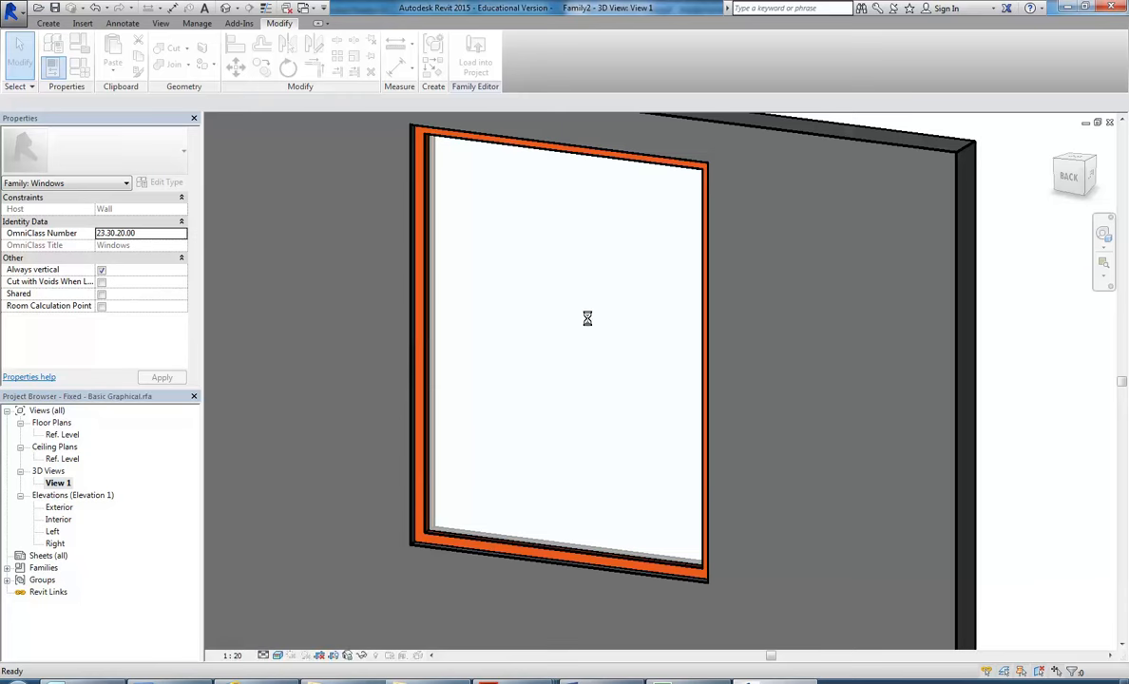
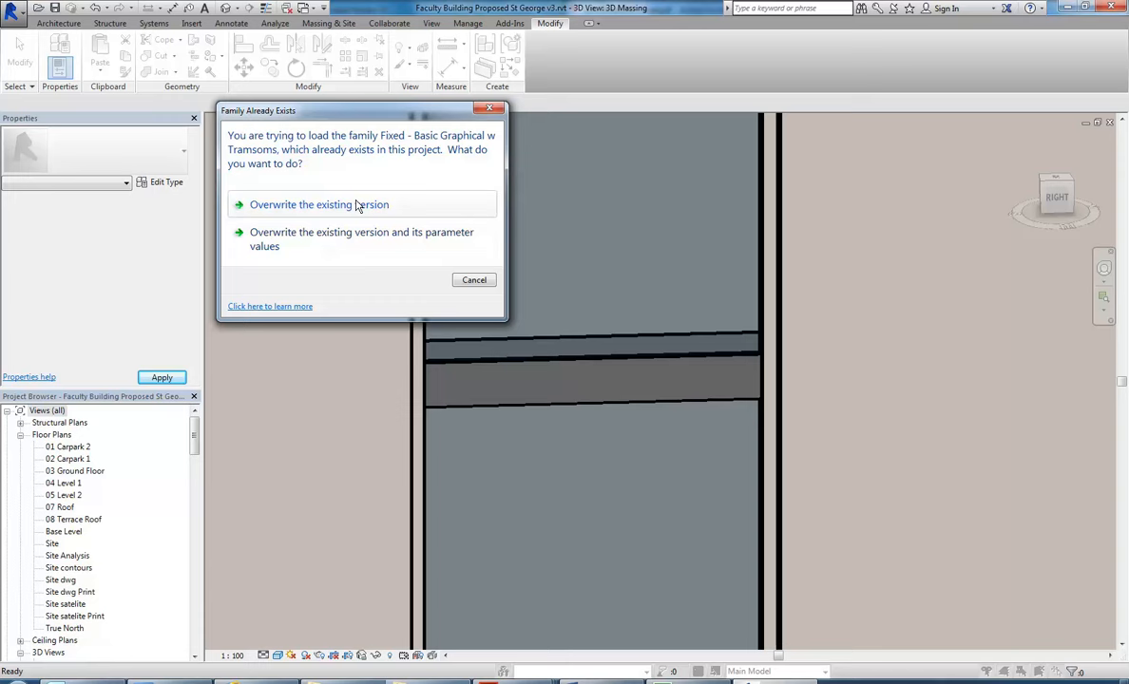
Step: Load the Fixed - Basic Graphical w Tramsoms family into the faculty building project, overwriting the existing version without its parameter values
left_click(296, 197)
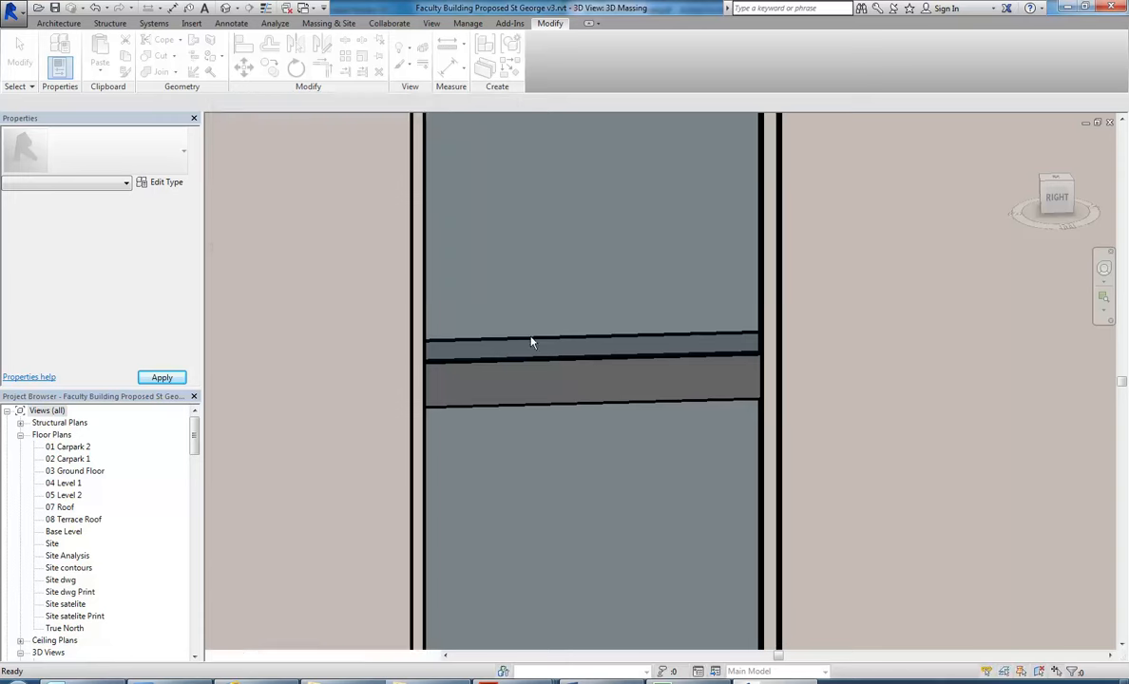
middle_click_drag(532, 340, 554, 463)
scroll(544, 332, "down", 2)
middle_click_drag(538, 302, 528, 409)
scroll(509, 319, "up", 3)
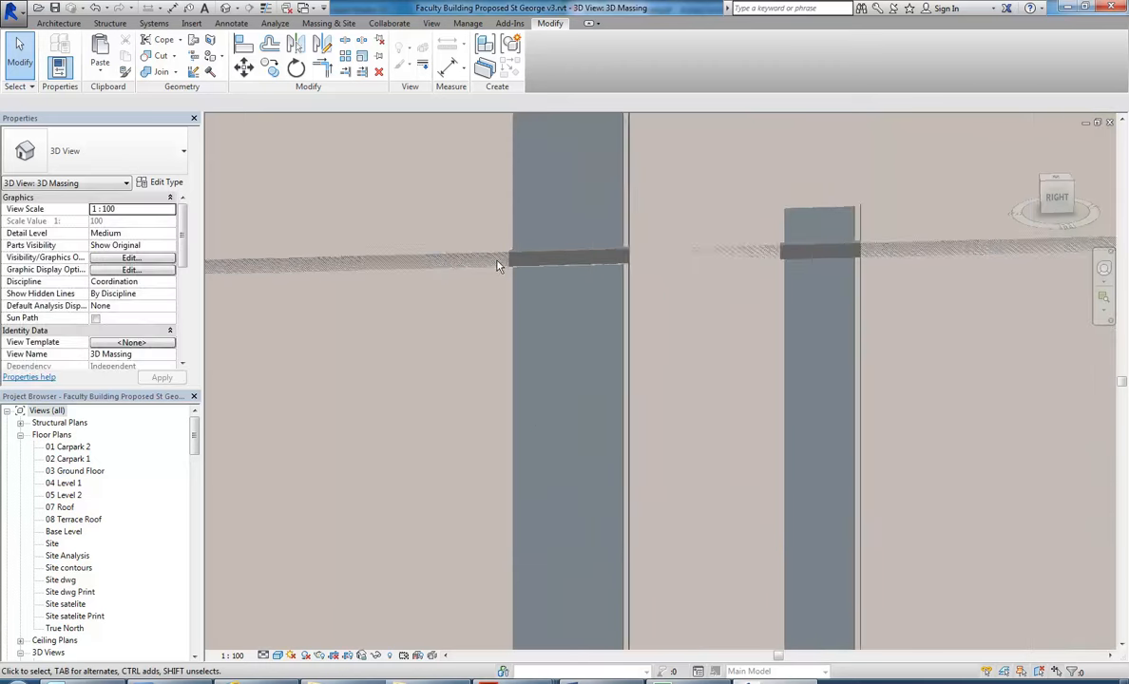
Step: Edit the boundary of the 06 Level 3 floor, shift the edge line crossing the windows slightly, and finish the sketch
left_click(559, 251)
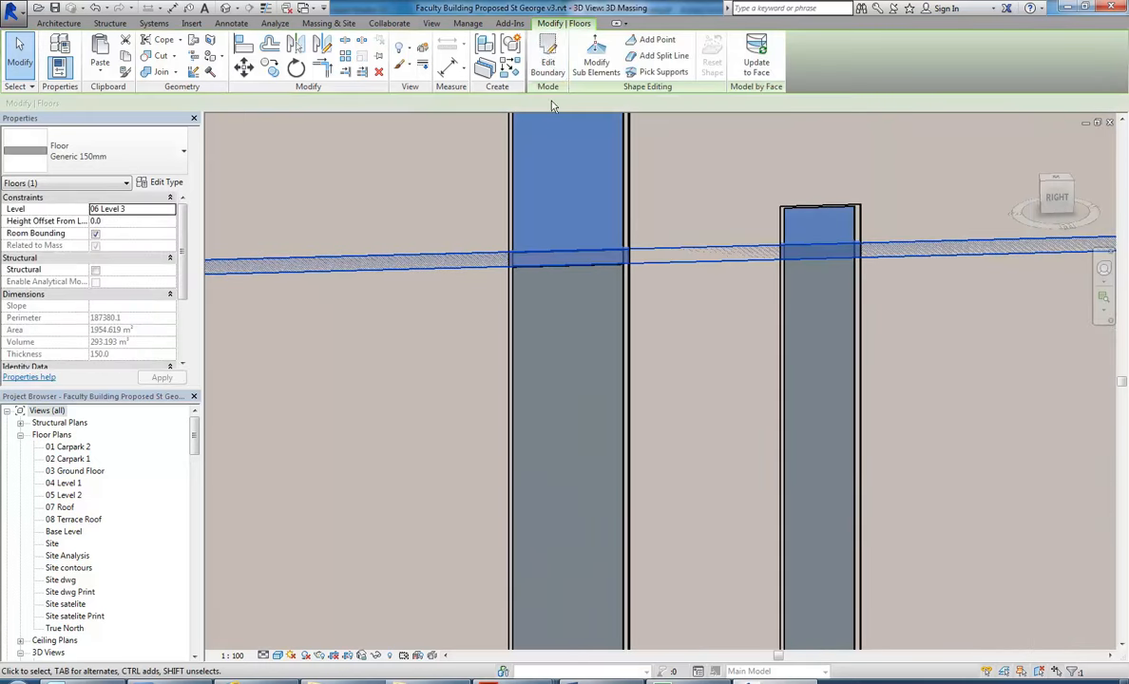
left_click(548, 59)
scroll(564, 202, "up", 2)
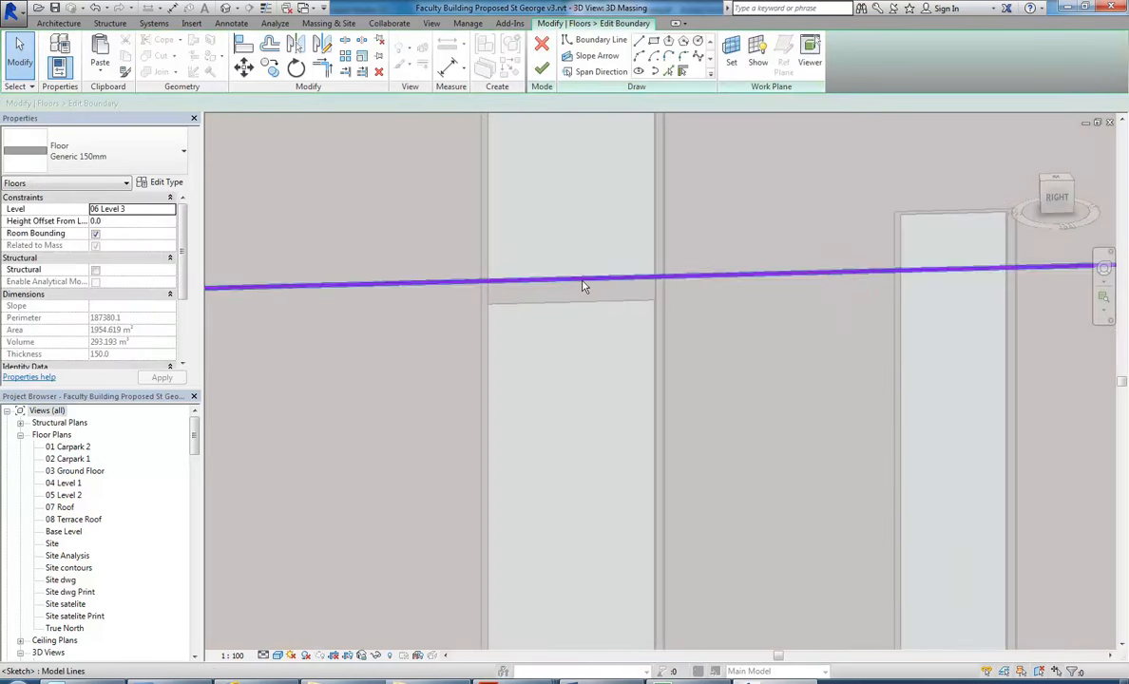
left_click_drag(583, 285, 576, 272)
left_click(542, 69)
scroll(608, 285, "down", 5)
middle_click_drag(630, 287, 615, 302)
scroll(623, 283, "up", 1)
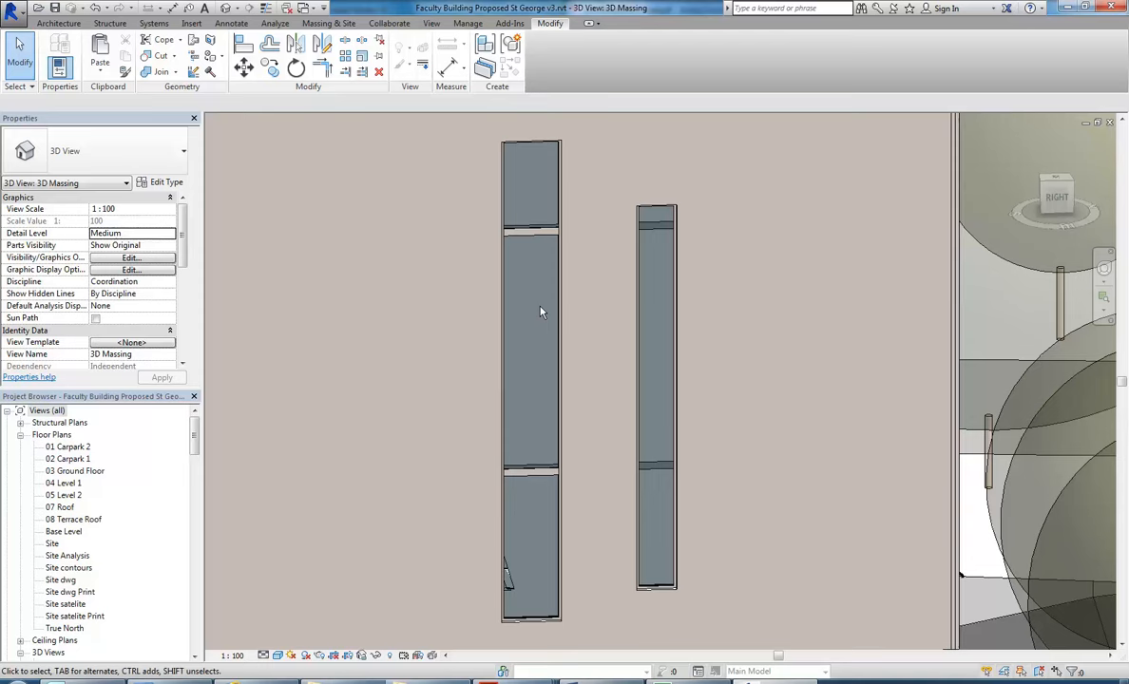
left_click(58, 23)
left_click(155, 67)
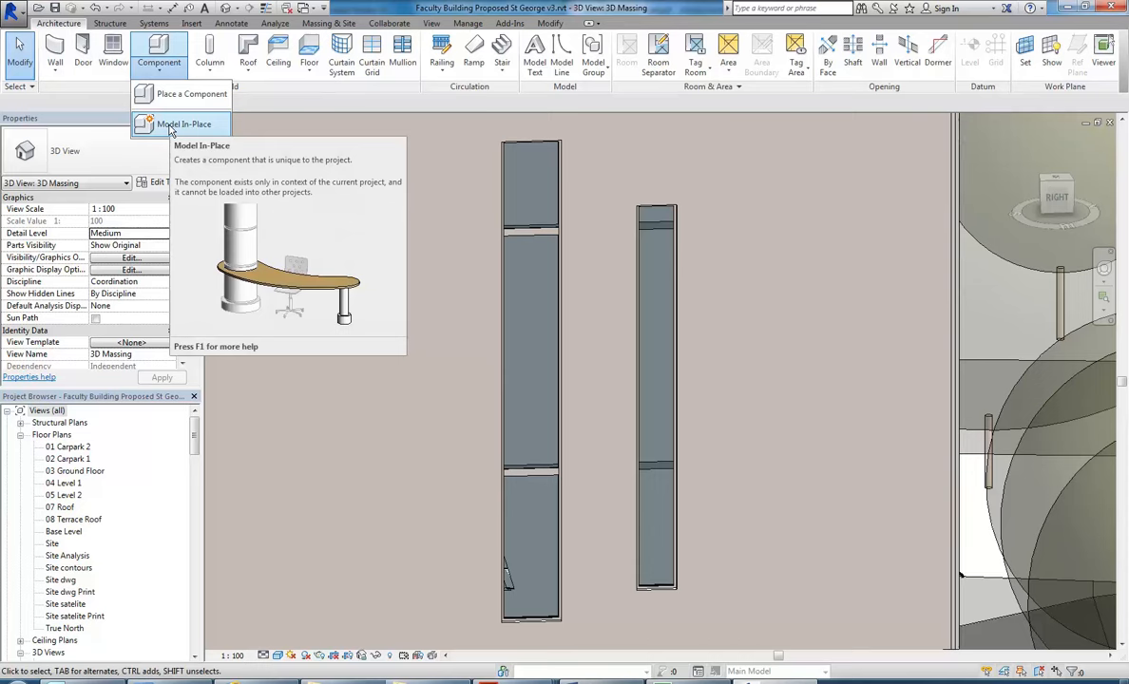
left_click(348, 368)
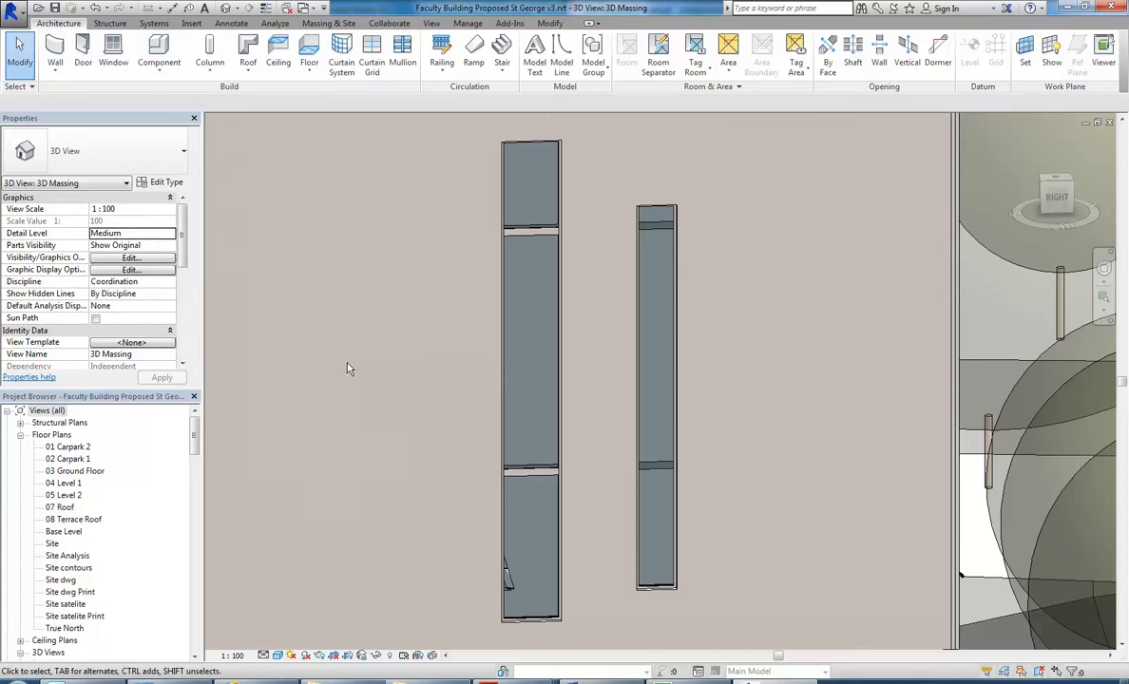